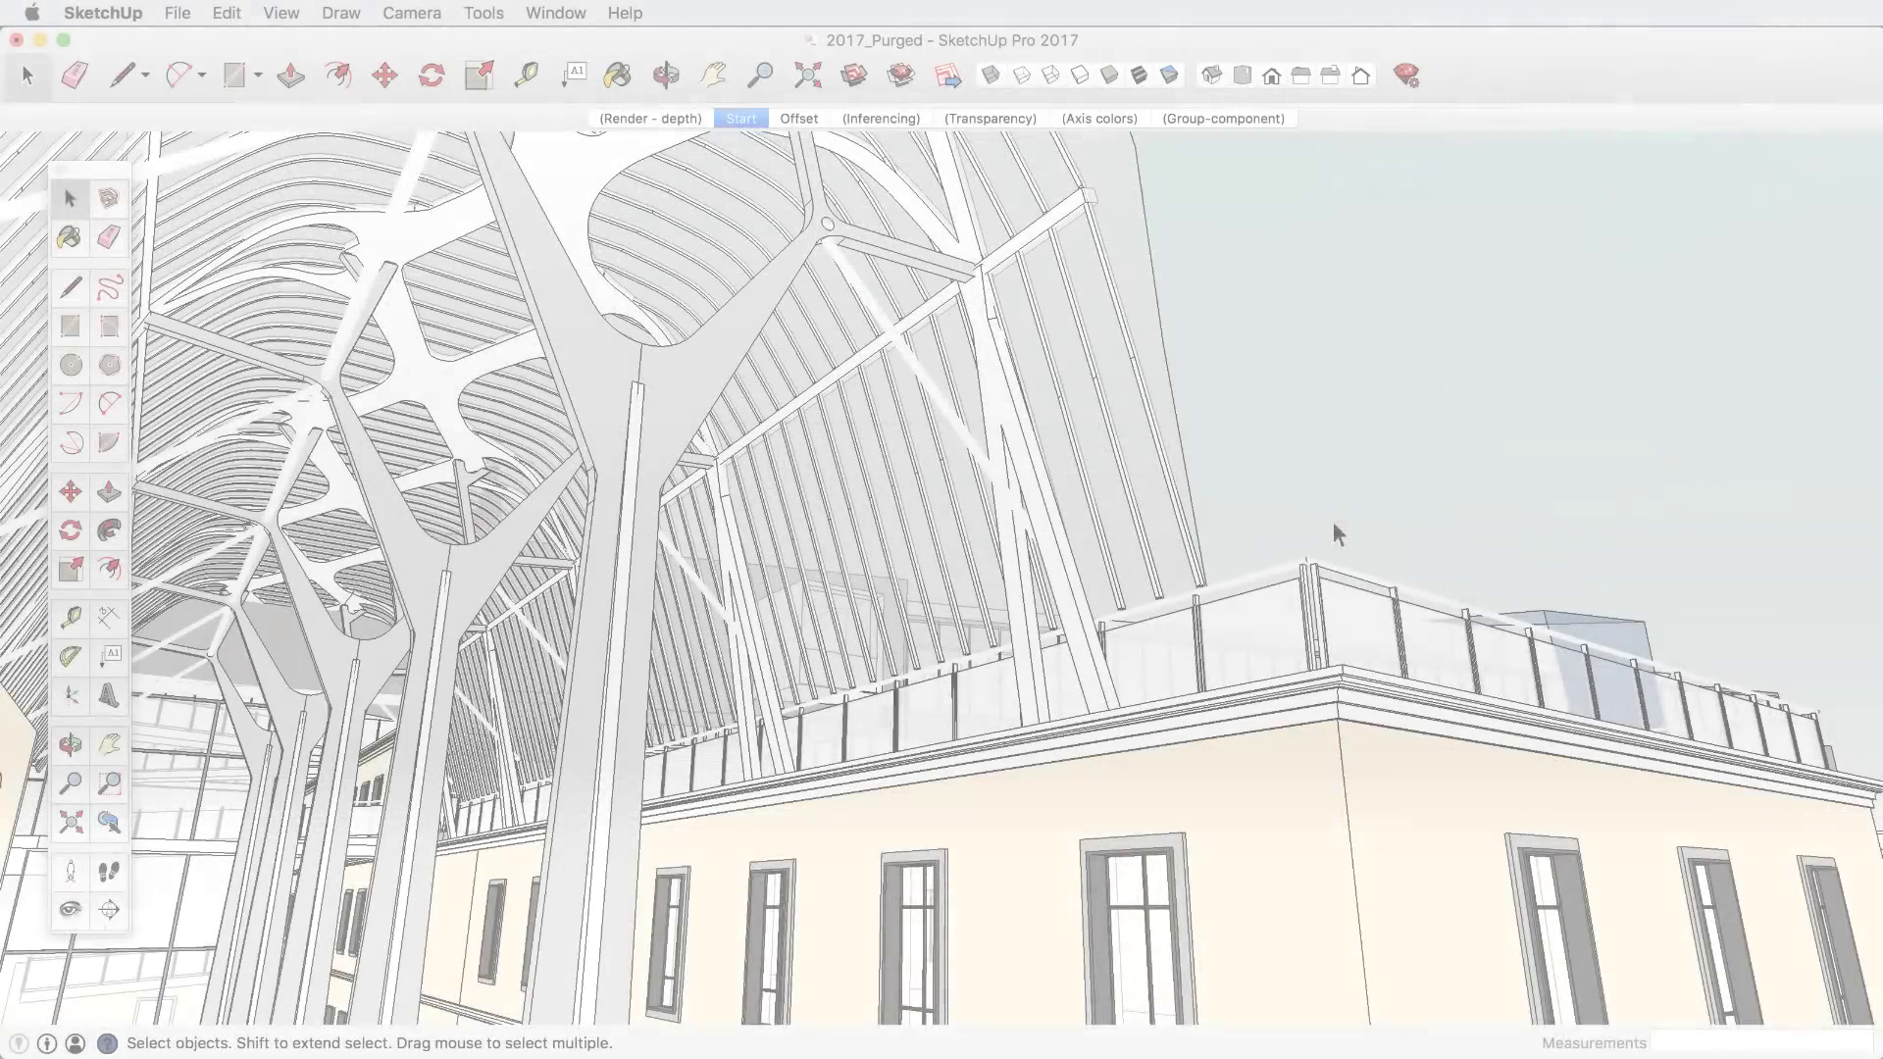
Switch to the Offset scene close-up of the tree-like roof columns.
{"action": "left_click", "coordinate": [800, 118]}
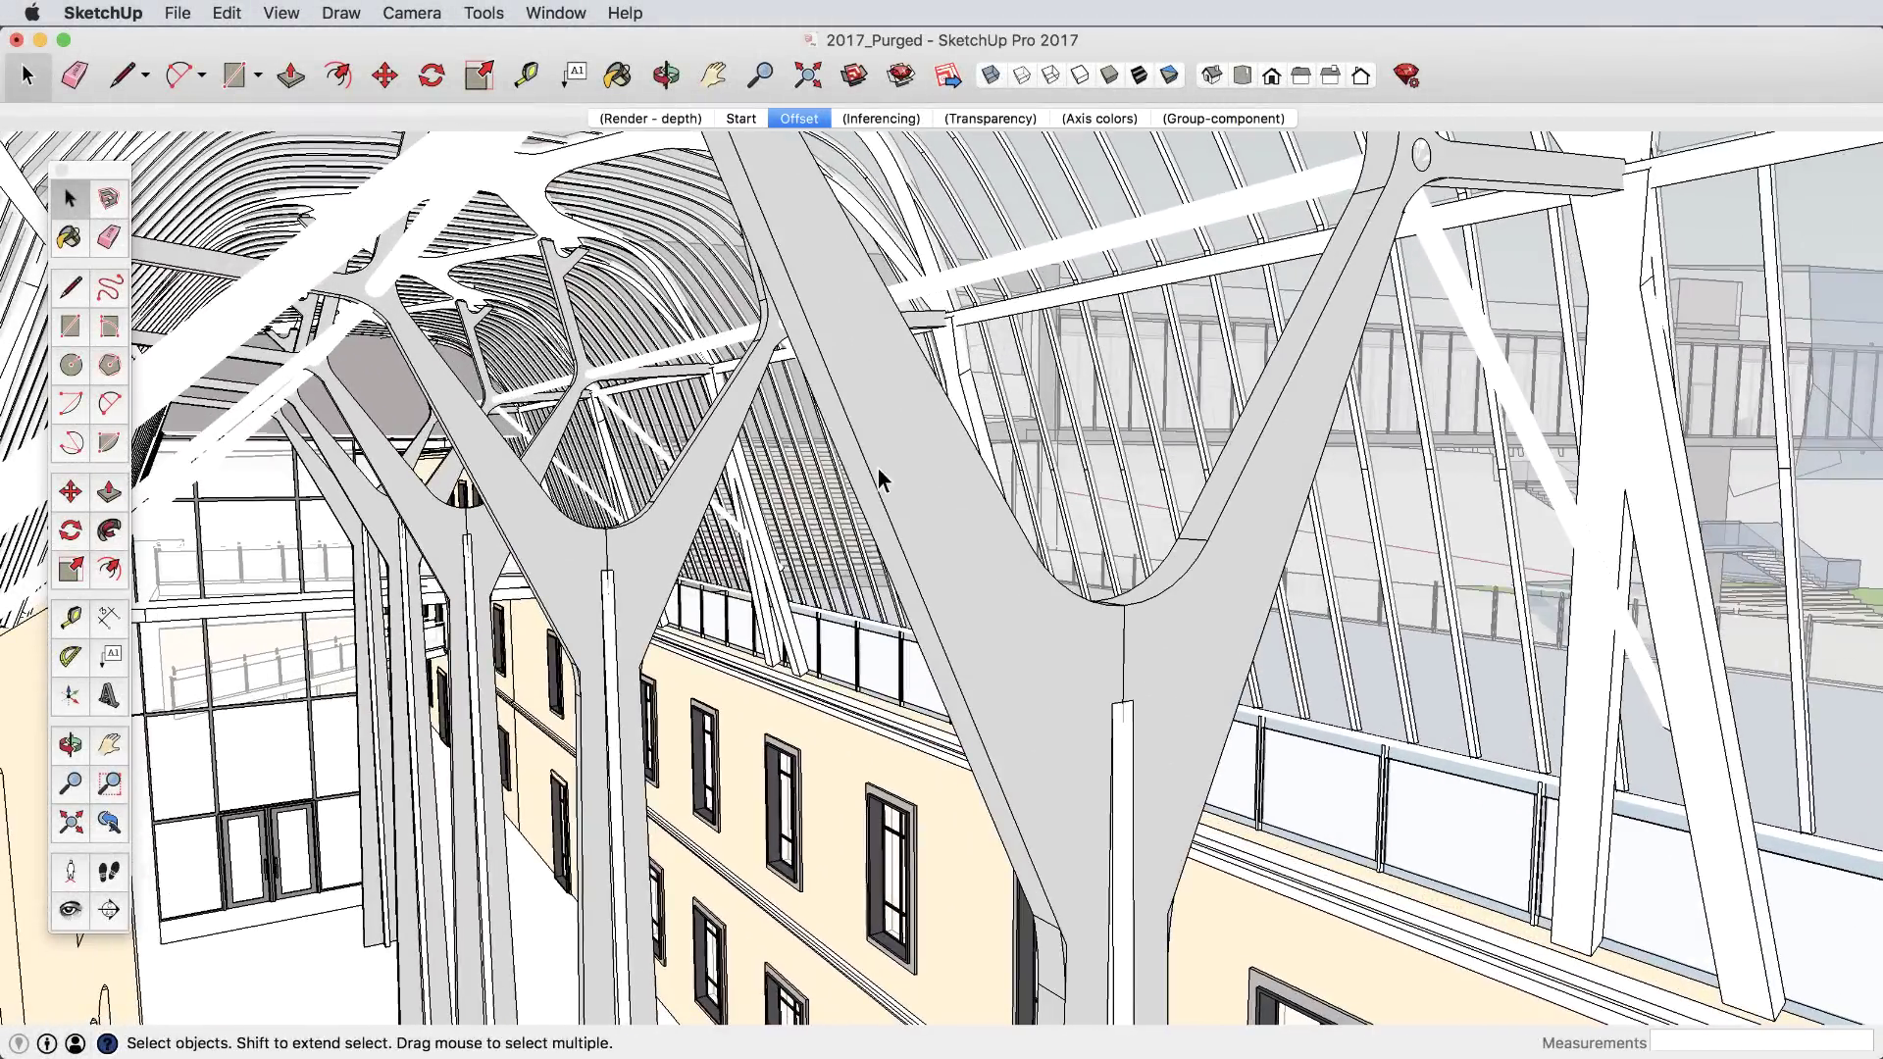
Offset the tree column's face outline about 7 1/2" inward and push the inner panel in 6".
{"action": "triple_click", "coordinate": [879, 468]}
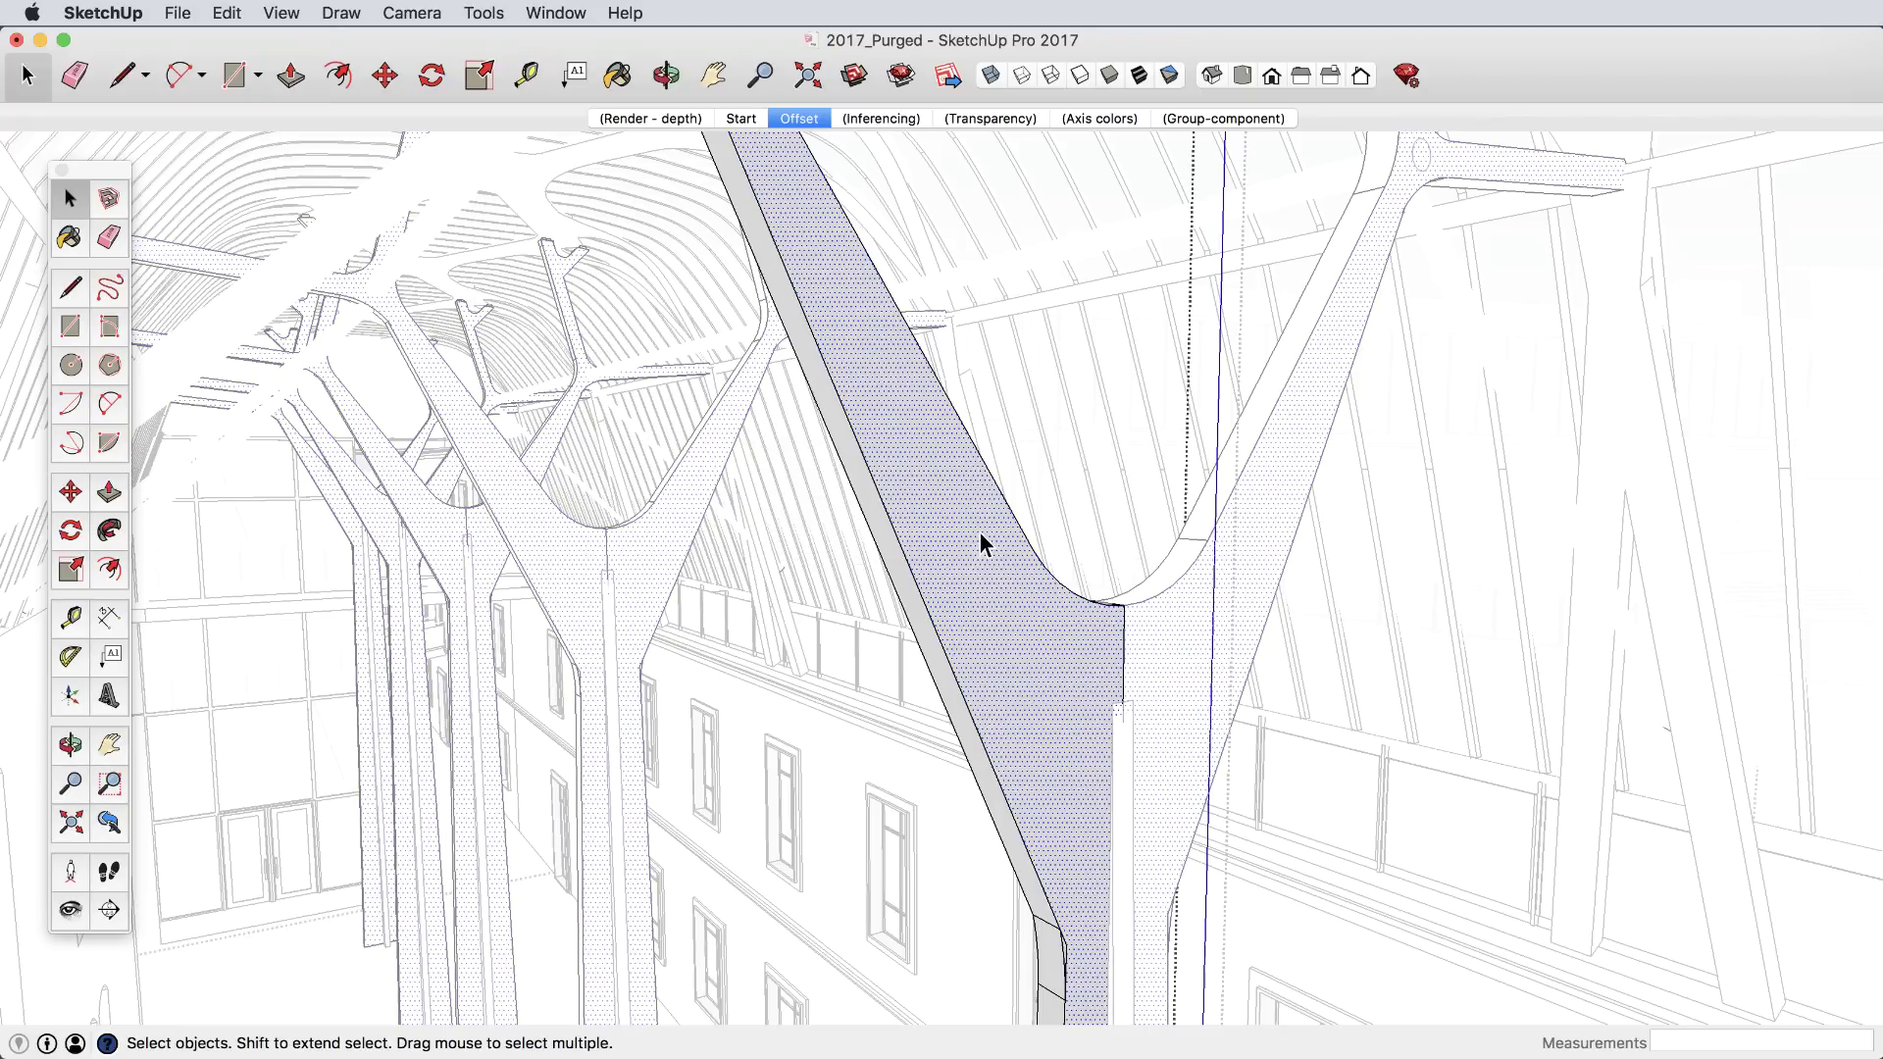
{"action": "key", "text": "f"}
{"action": "left_click", "coordinate": [1002, 494]}
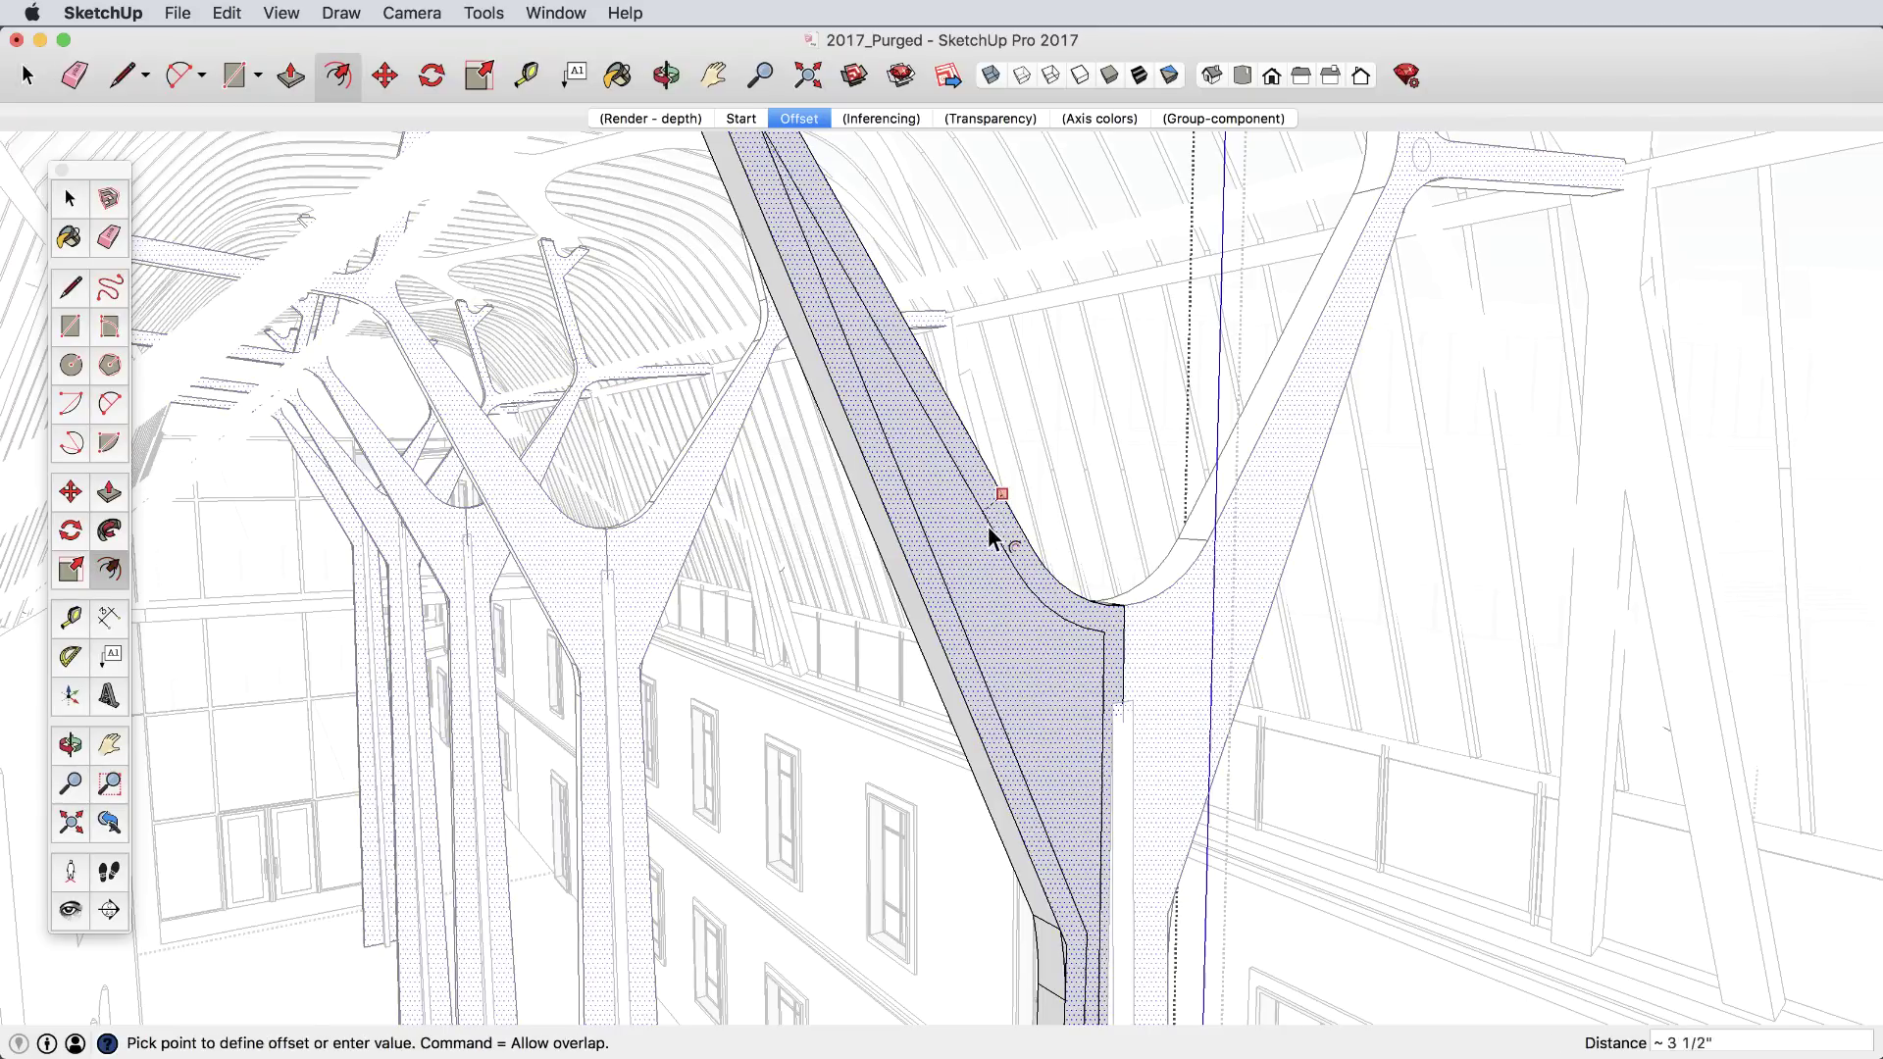
{"action": "left_click", "coordinate": [1000, 600]}
{"action": "key", "text": "p"}
{"action": "left_click", "coordinate": [1072, 749]}
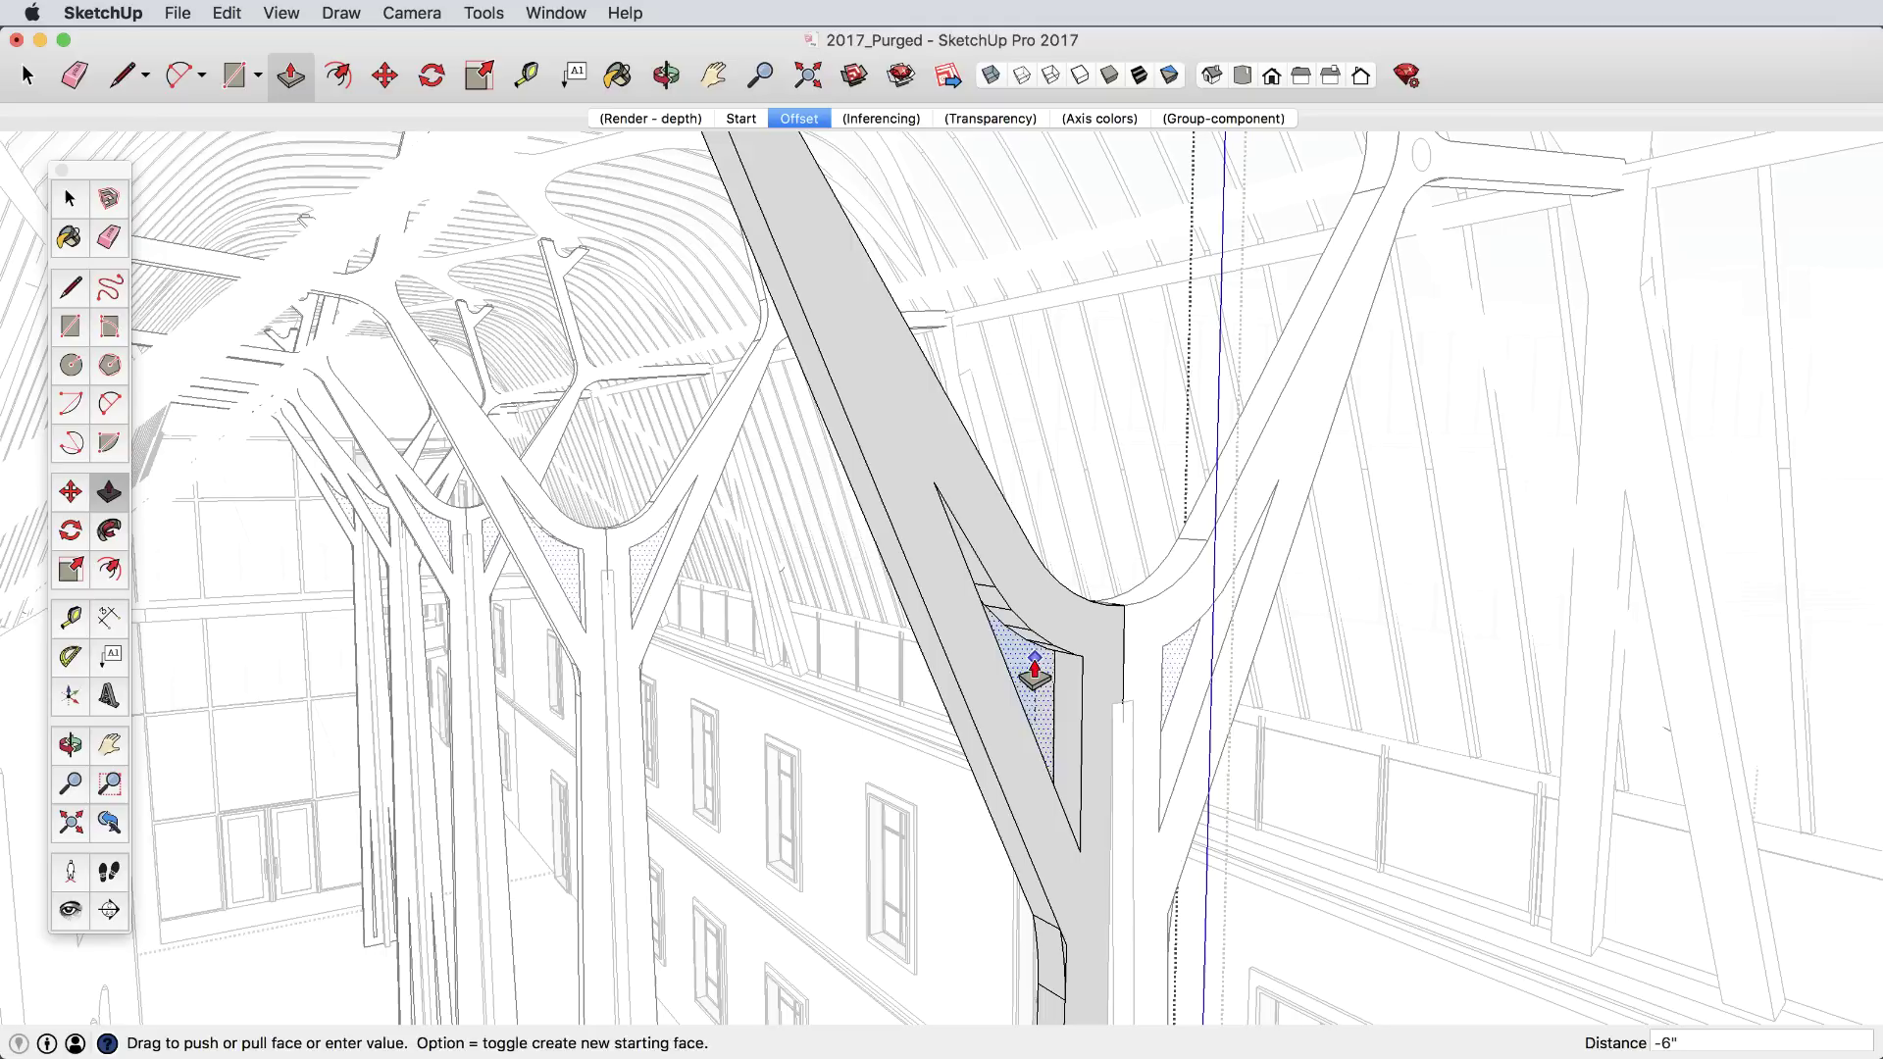
{"action": "left_click", "coordinate": [1021, 660]}
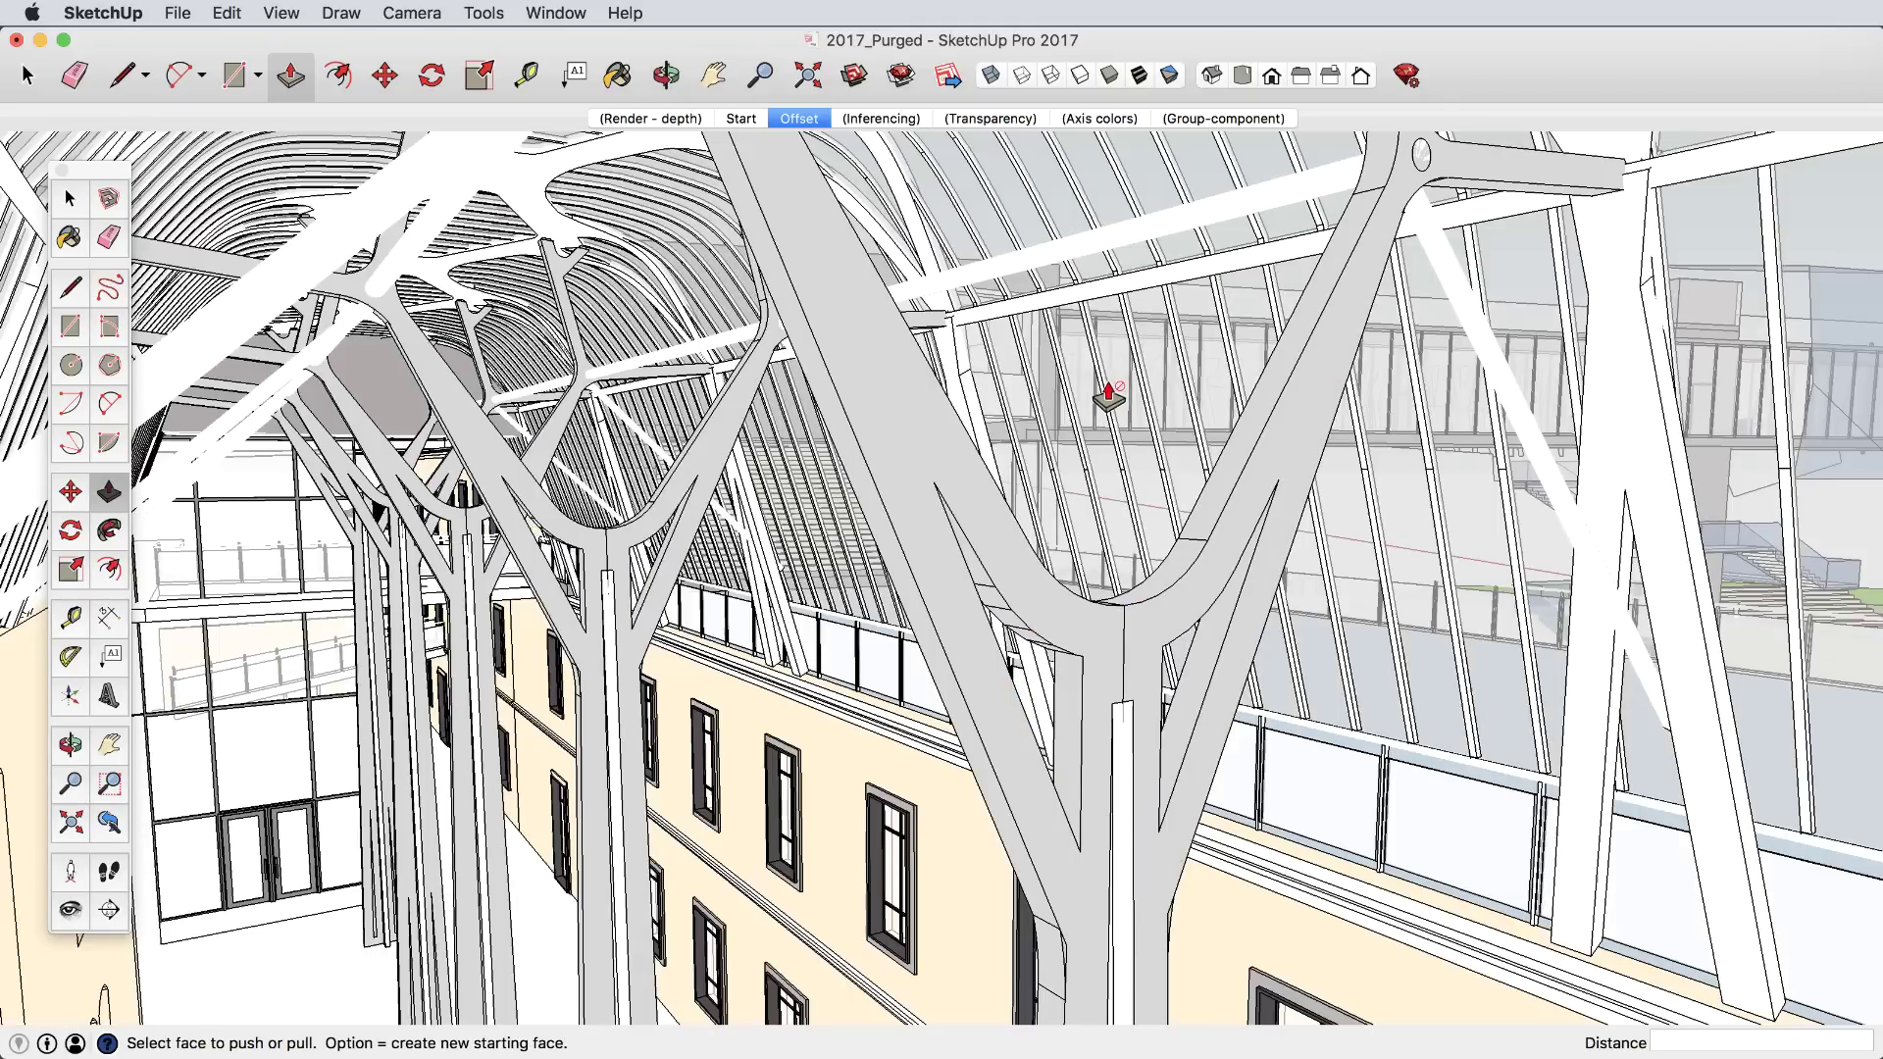
In the Inferencing scene, draw a rectangle about 41 feet long between the two tree columns.
{"action": "key", "text": "Page_Down"}
{"action": "key", "text": "l"}
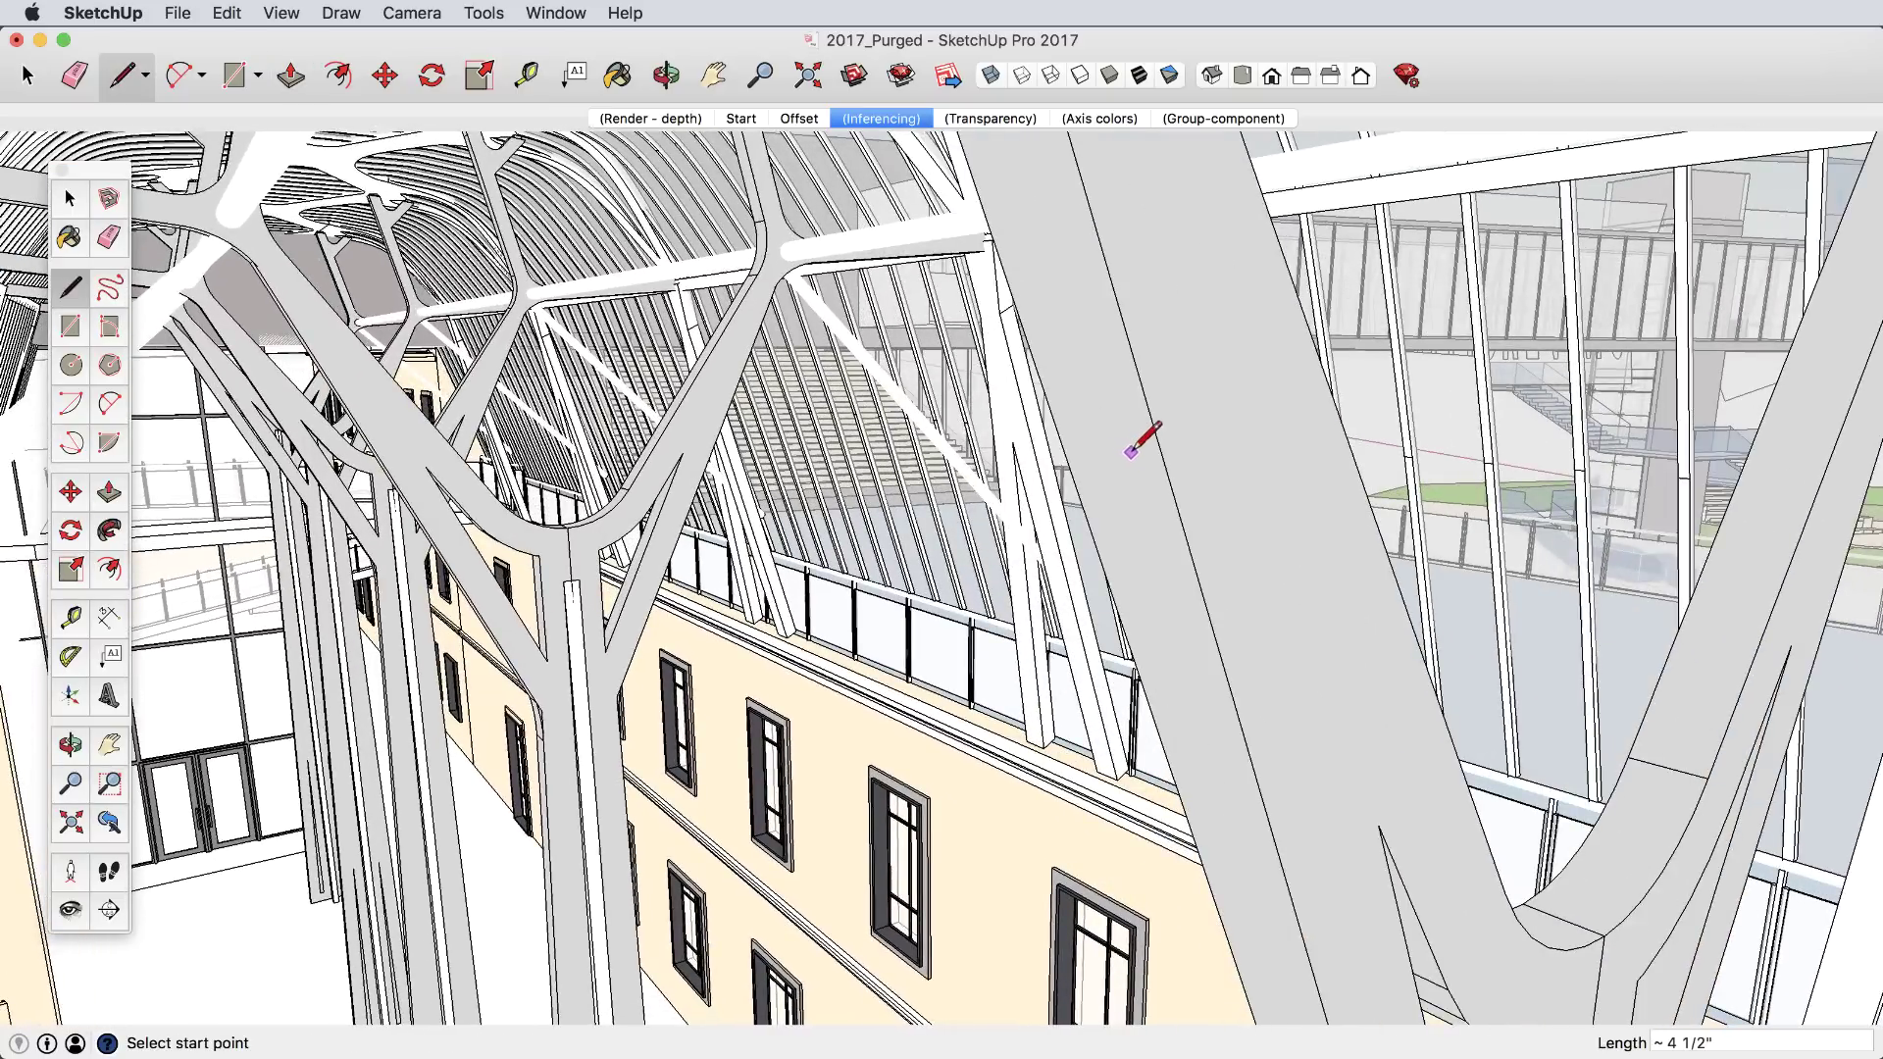
{"action": "left_click", "coordinate": [1151, 475]}
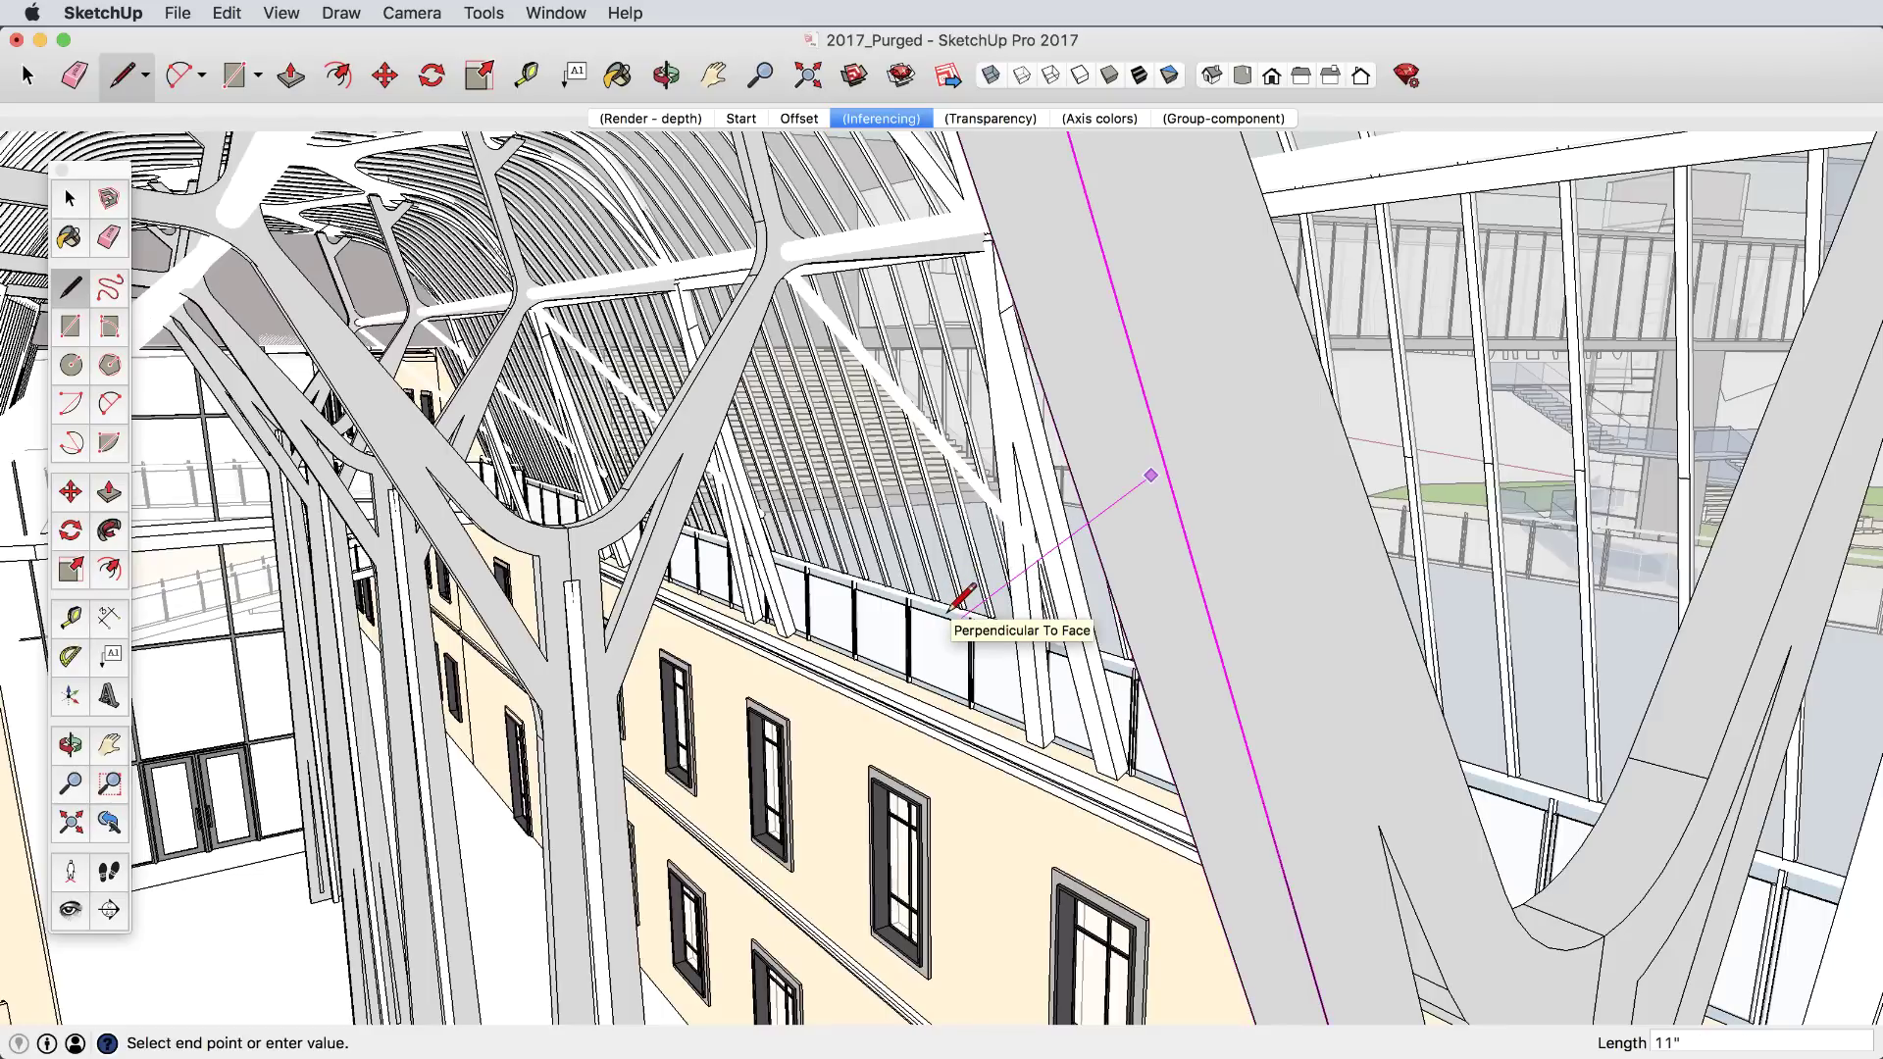
{"action": "key", "text": "e"}
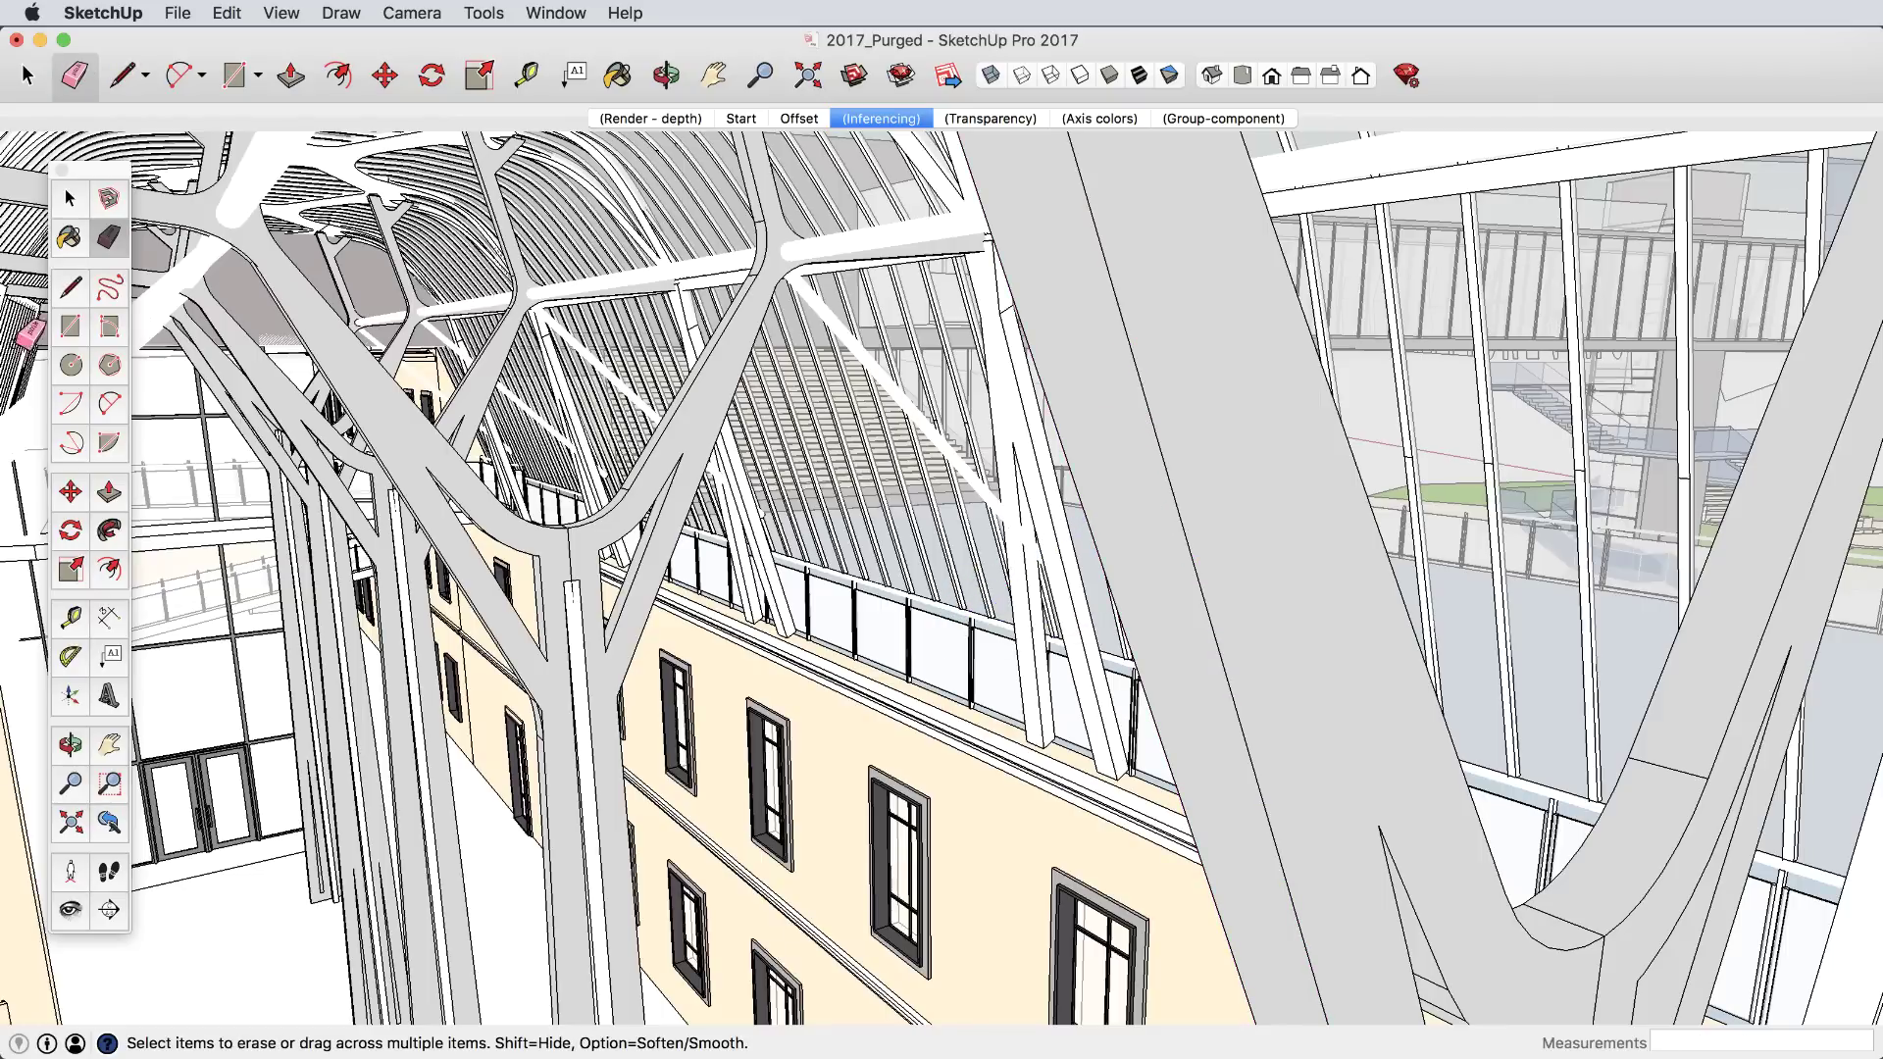
{"action": "key", "text": "r"}
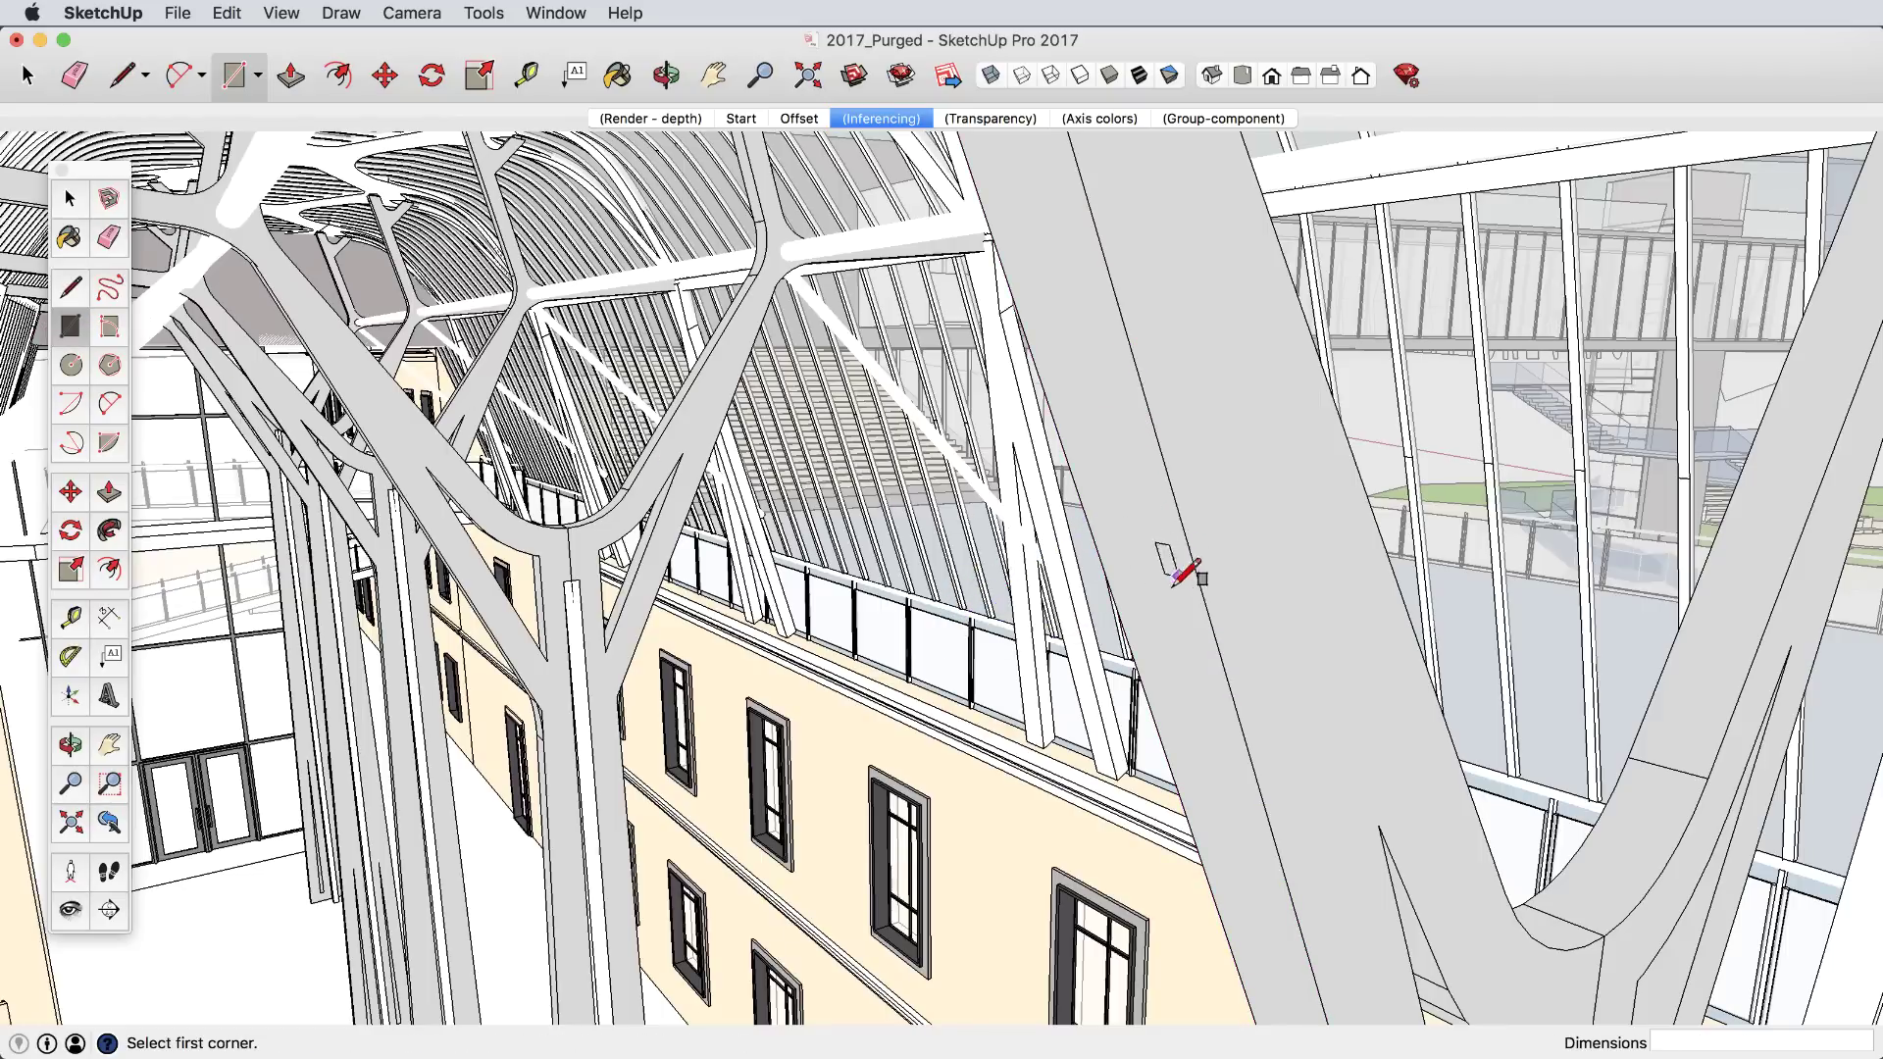
{"action": "left_click", "coordinate": [1252, 607]}
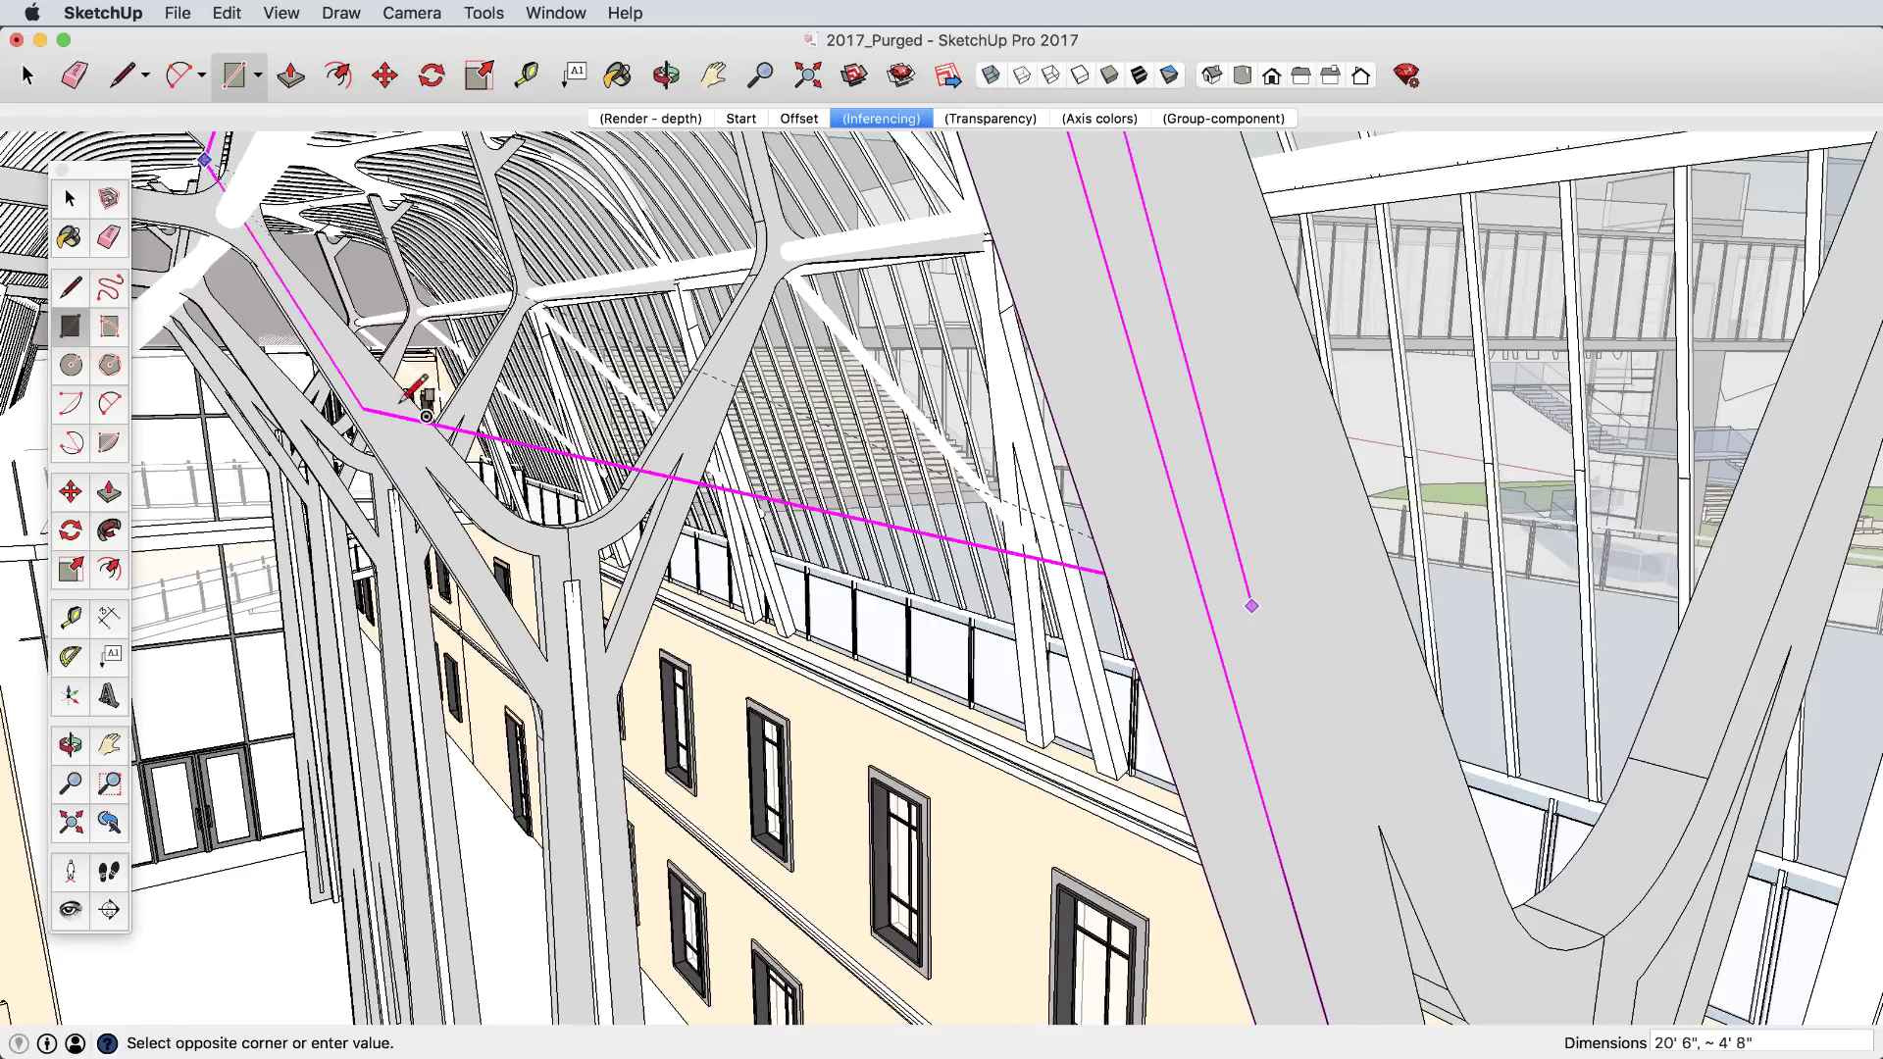
{"action": "left_click", "coordinate": [238, 343]}
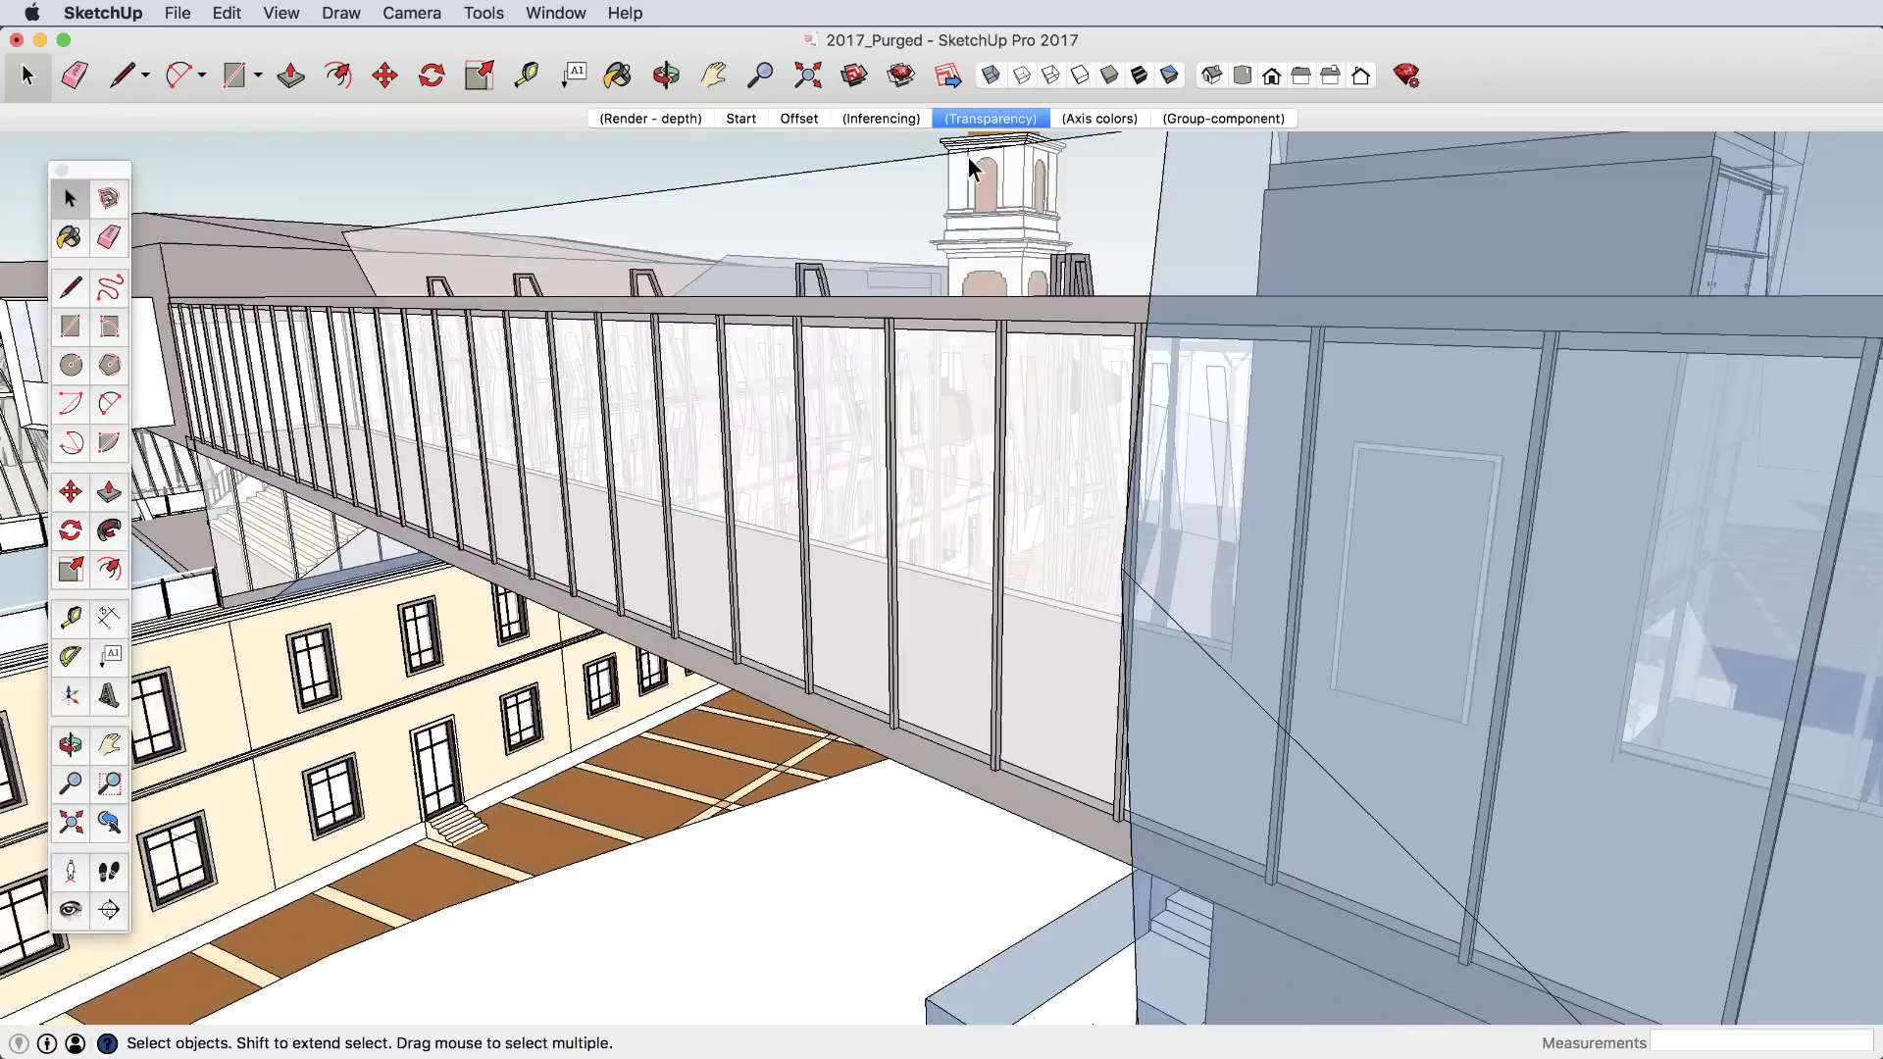
Orbit around the glass bridge and toggle face material transparency off and back on.
{"action": "key", "text": "o"}
{"action": "left_click_drag", "start_coordinate": [1158, 613], "coordinate": [1080, 592]}
{"action": "key", "text": "space"}
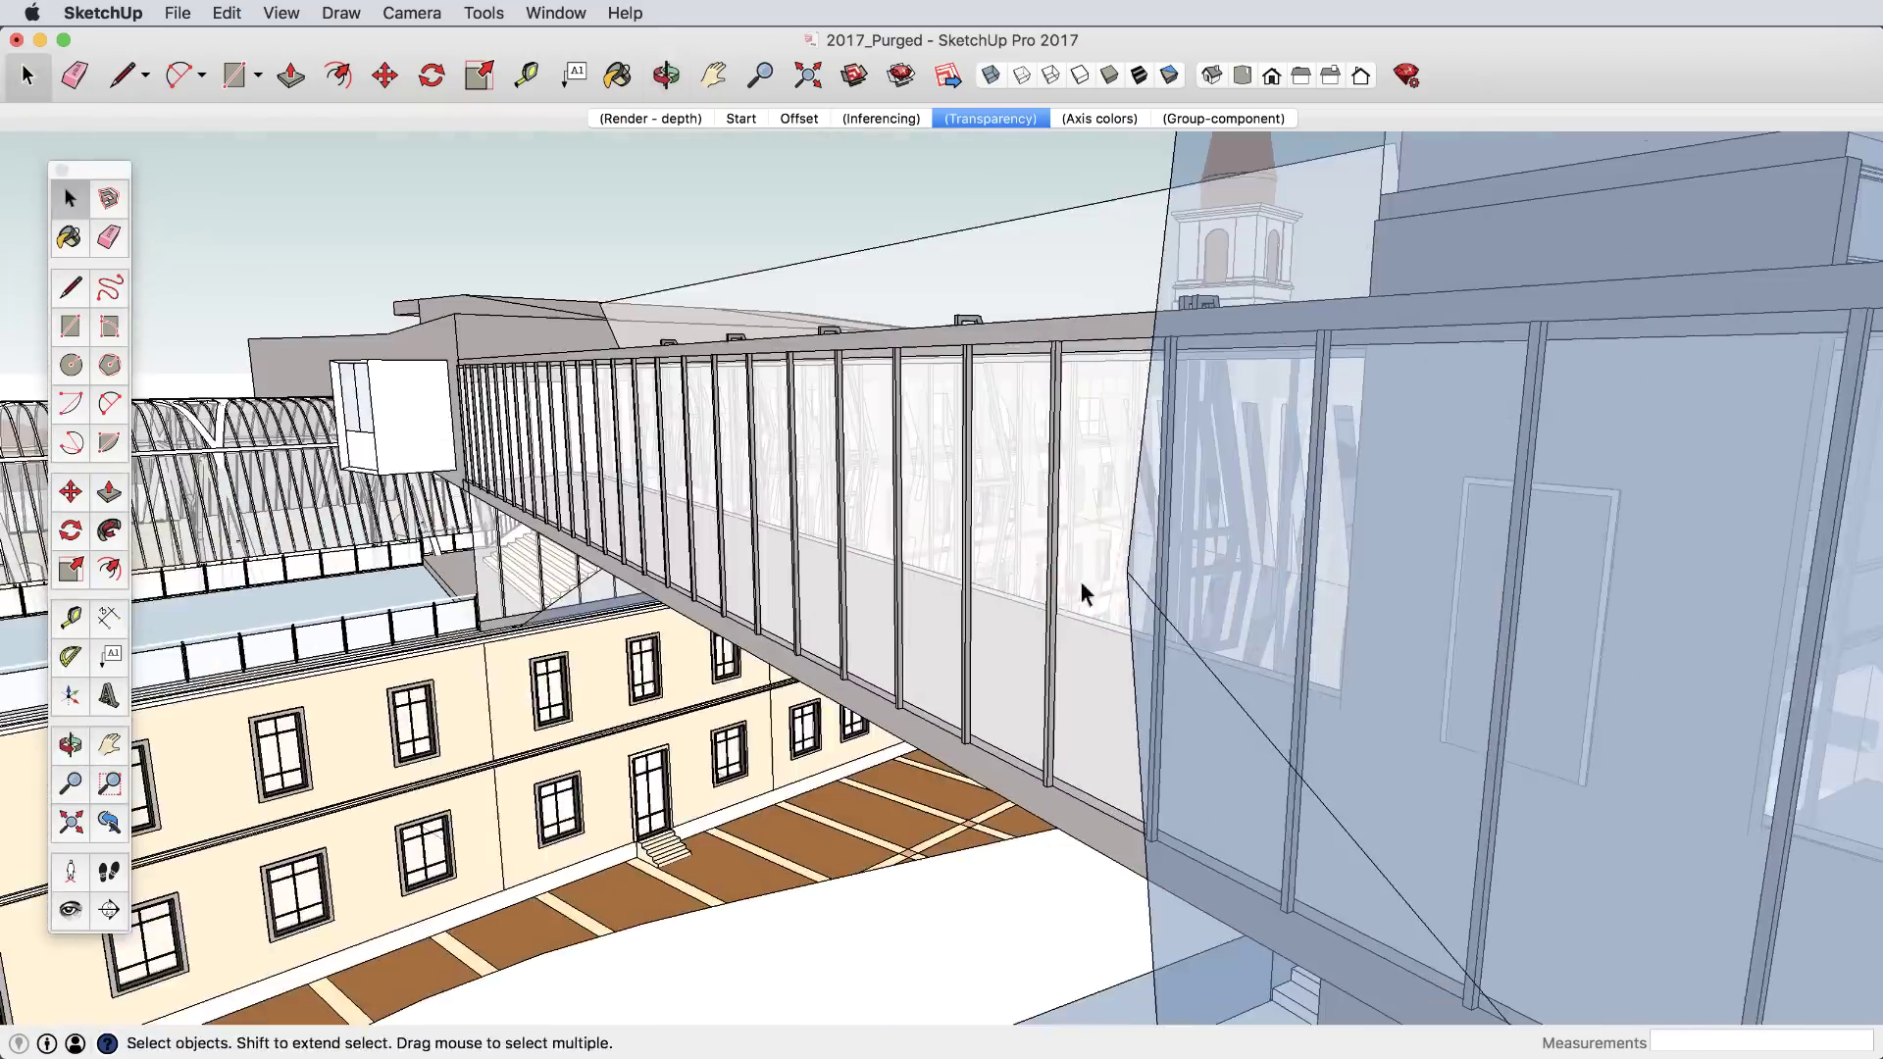
{"action": "scroll", "coordinate": [1214, 589], "scroll_direction": "up", "scroll_amount": 2}
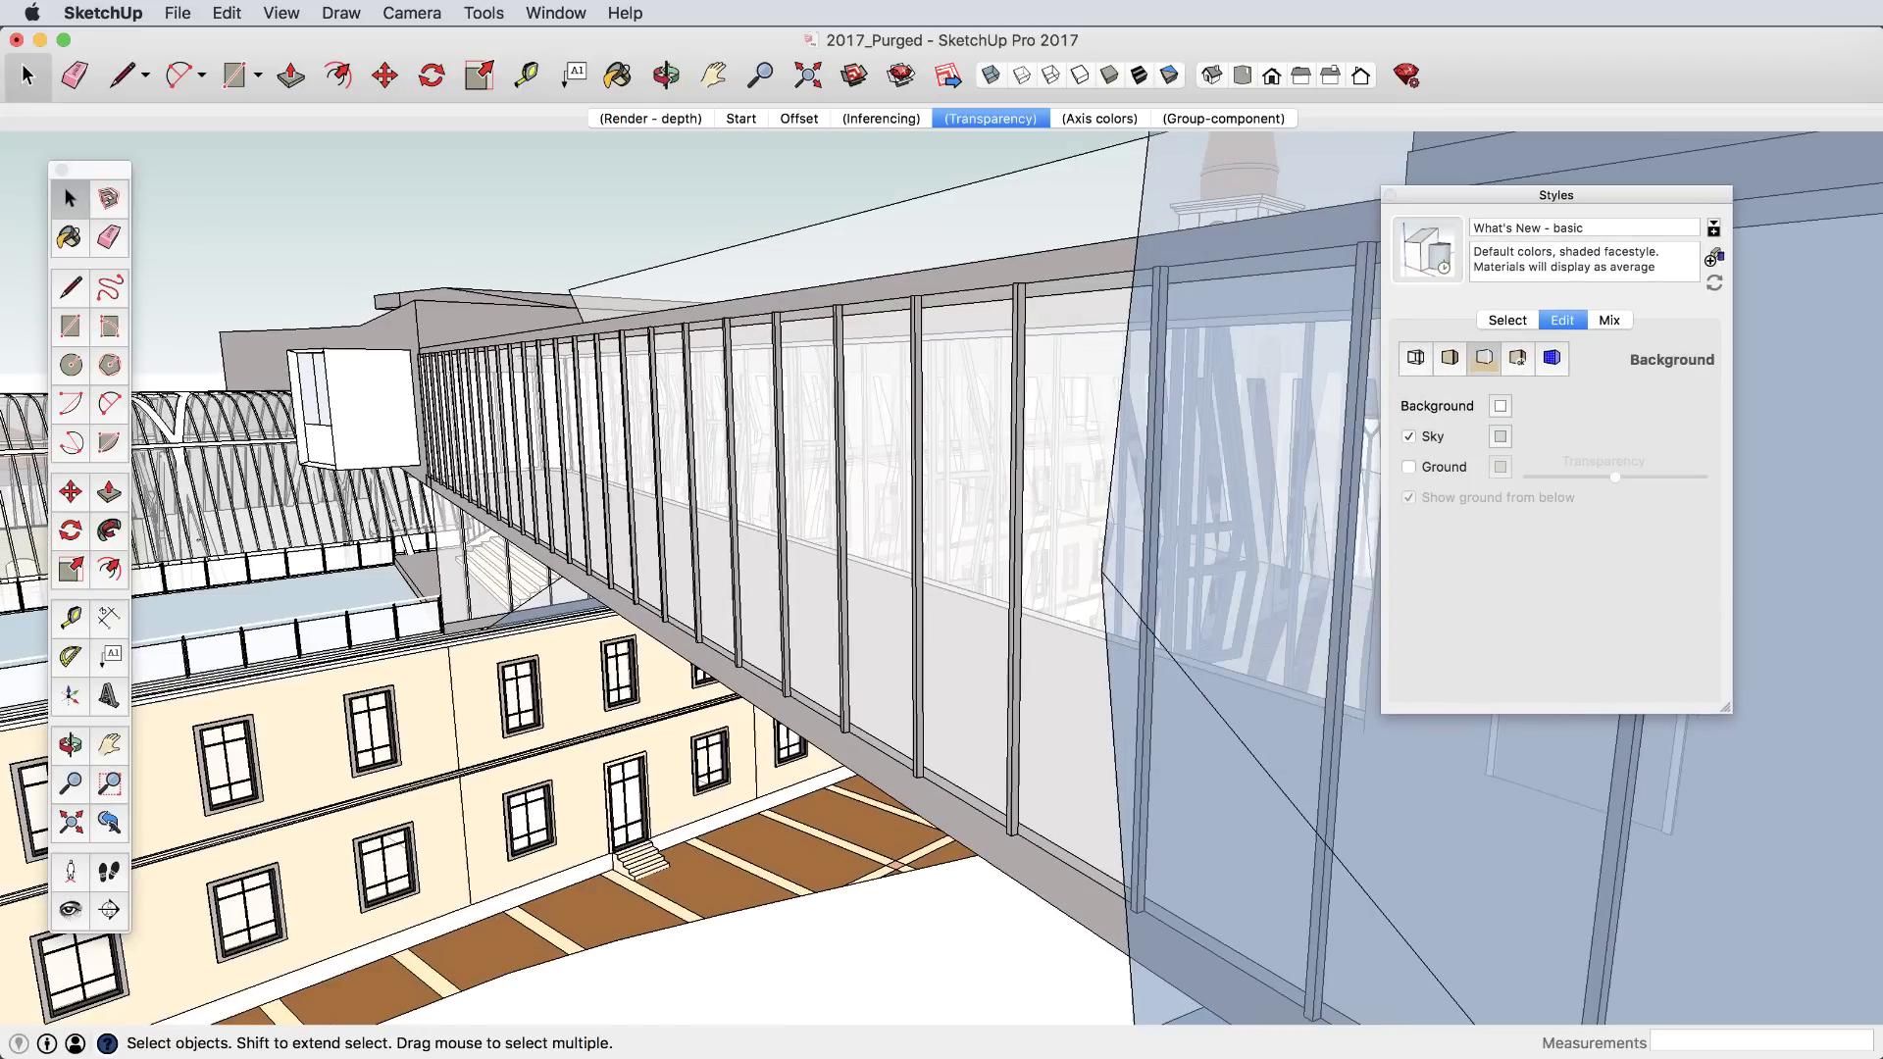
{"action": "left_click", "coordinate": [1450, 357]}
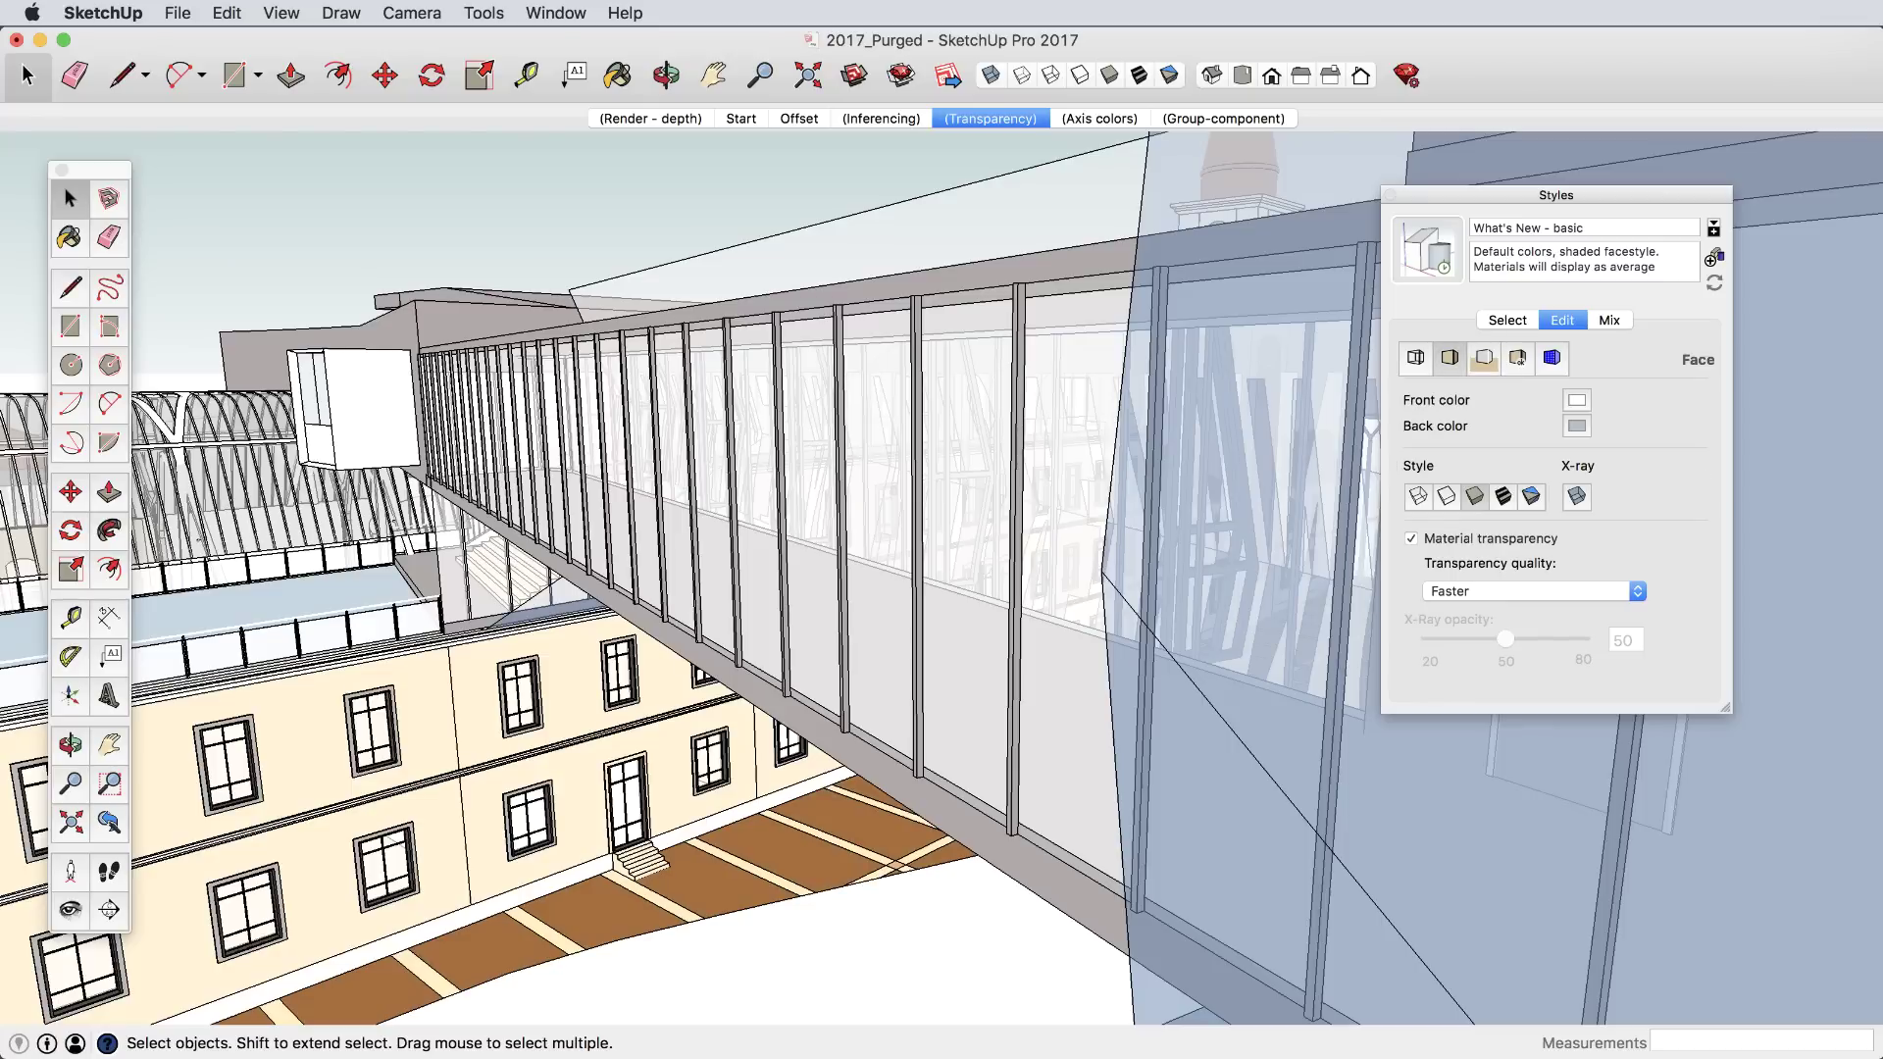
{"action": "left_click", "coordinate": [1411, 539]}
{"action": "left_click", "coordinate": [1411, 538]}
Try X-ray and Nicer transparency quality, then set transparency quality back to Faster.
{"action": "left_click", "coordinate": [1577, 496]}
{"action": "left_click", "coordinate": [1533, 591]}
{"action": "left_click", "coordinate": [1452, 610]}
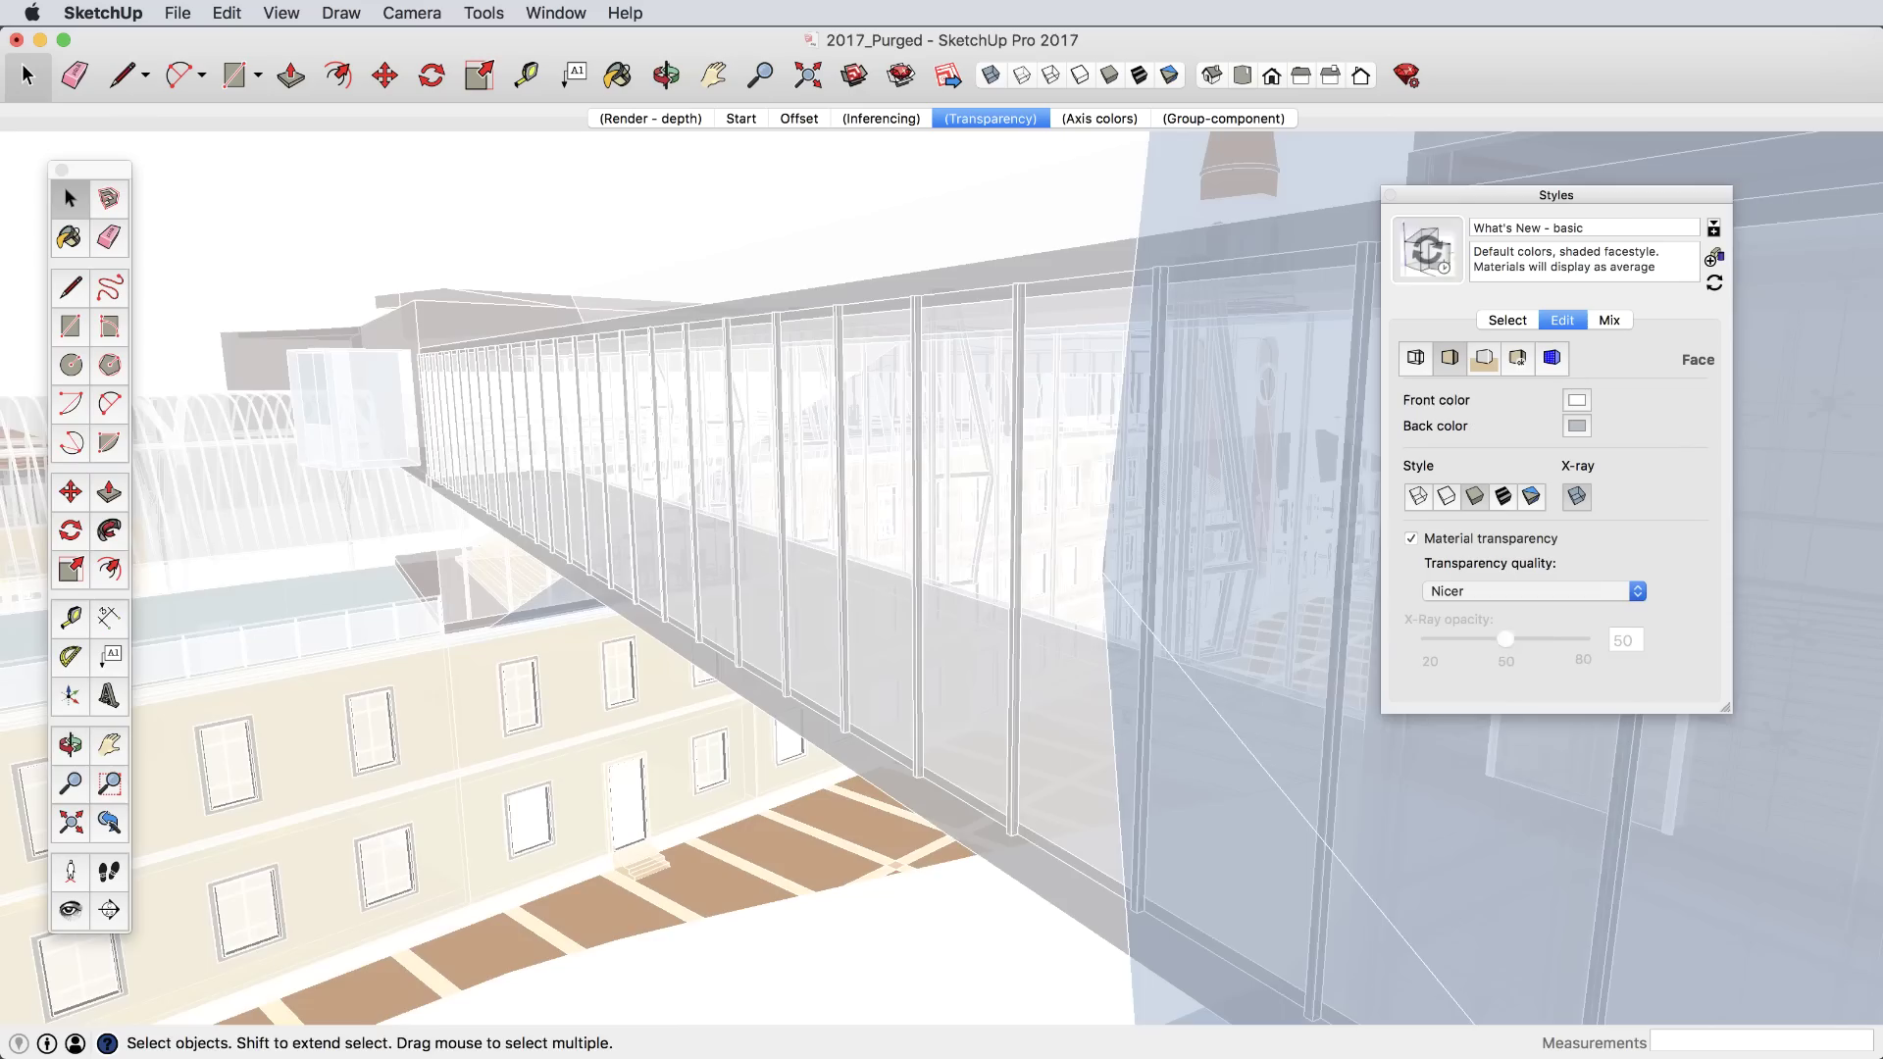
{"action": "middle_click_drag", "start_coordinate": [1304, 638], "coordinate": [1236, 558]}
{"action": "left_click", "coordinate": [1533, 591]}
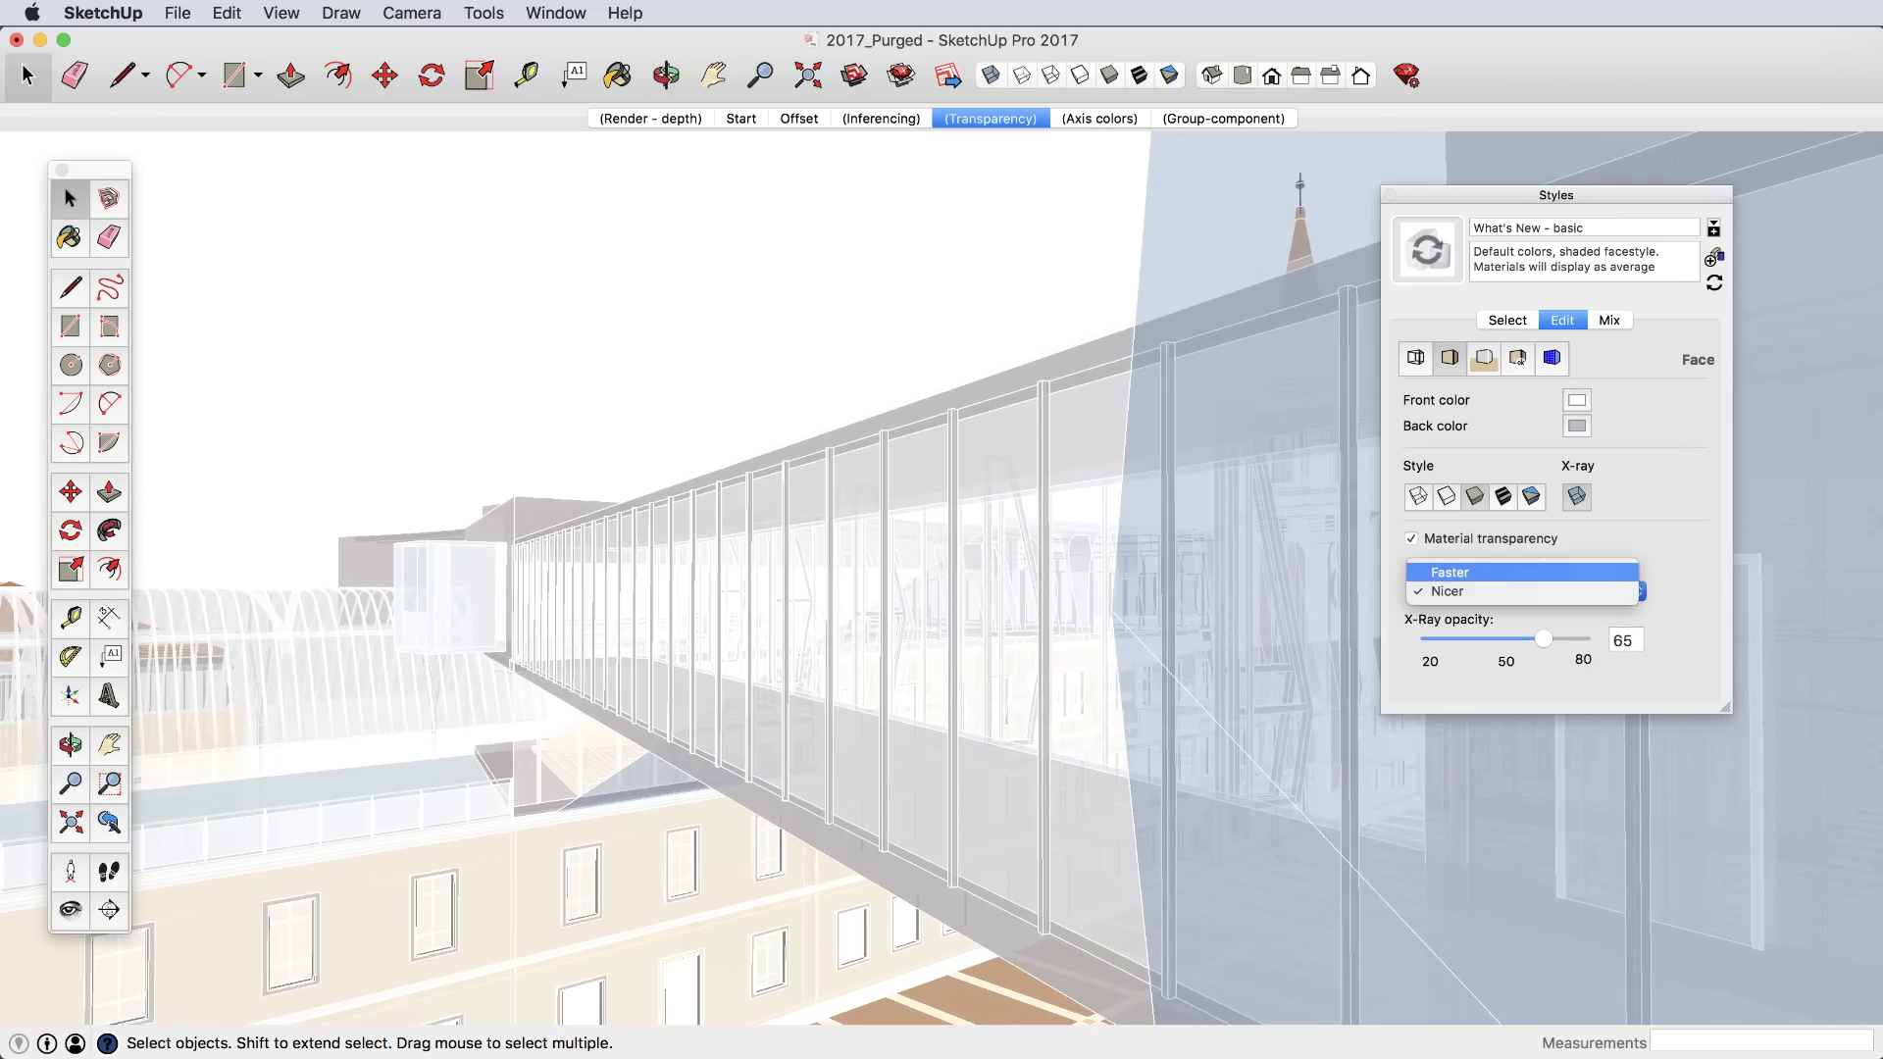
{"action": "left_click", "coordinate": [1452, 570]}
{"action": "middle_click_drag", "start_coordinate": [1156, 631], "coordinate": [1072, 694]}
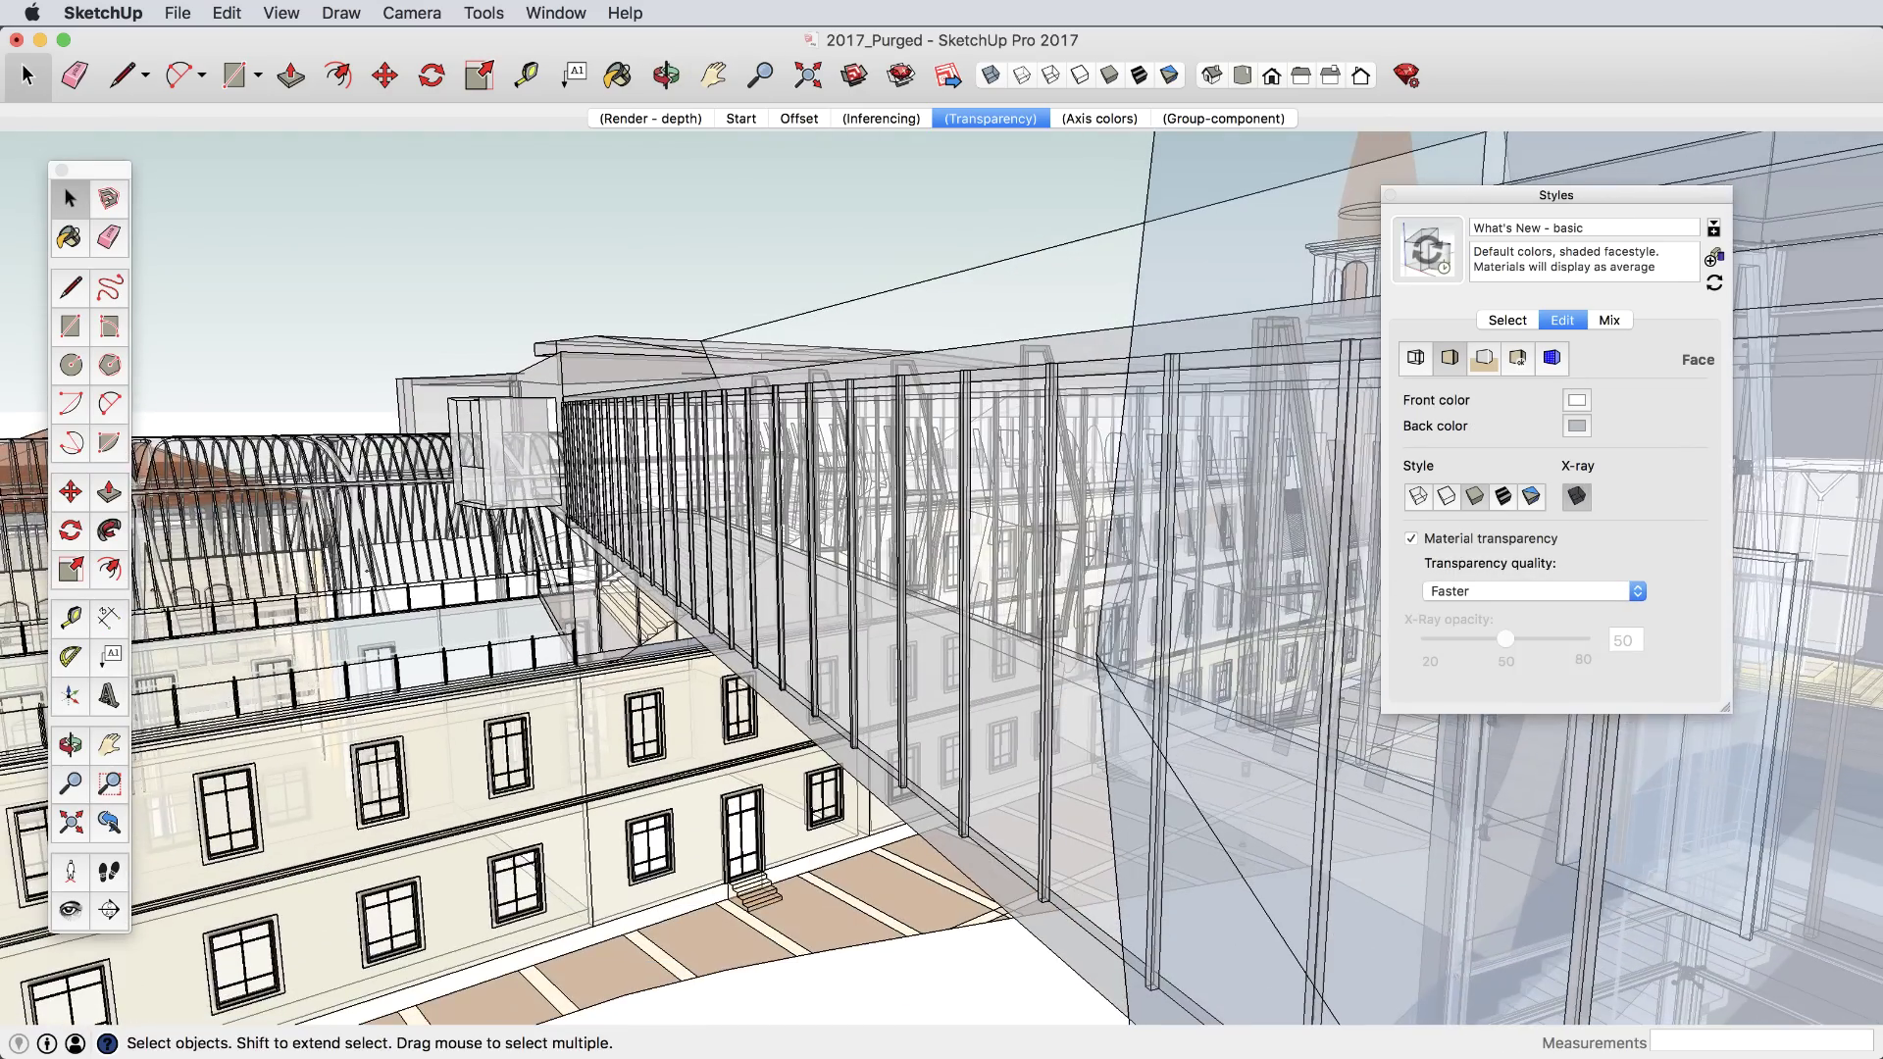
{"action": "middle_click_drag", "start_coordinate": [1089, 578], "coordinate": [1175, 578]}
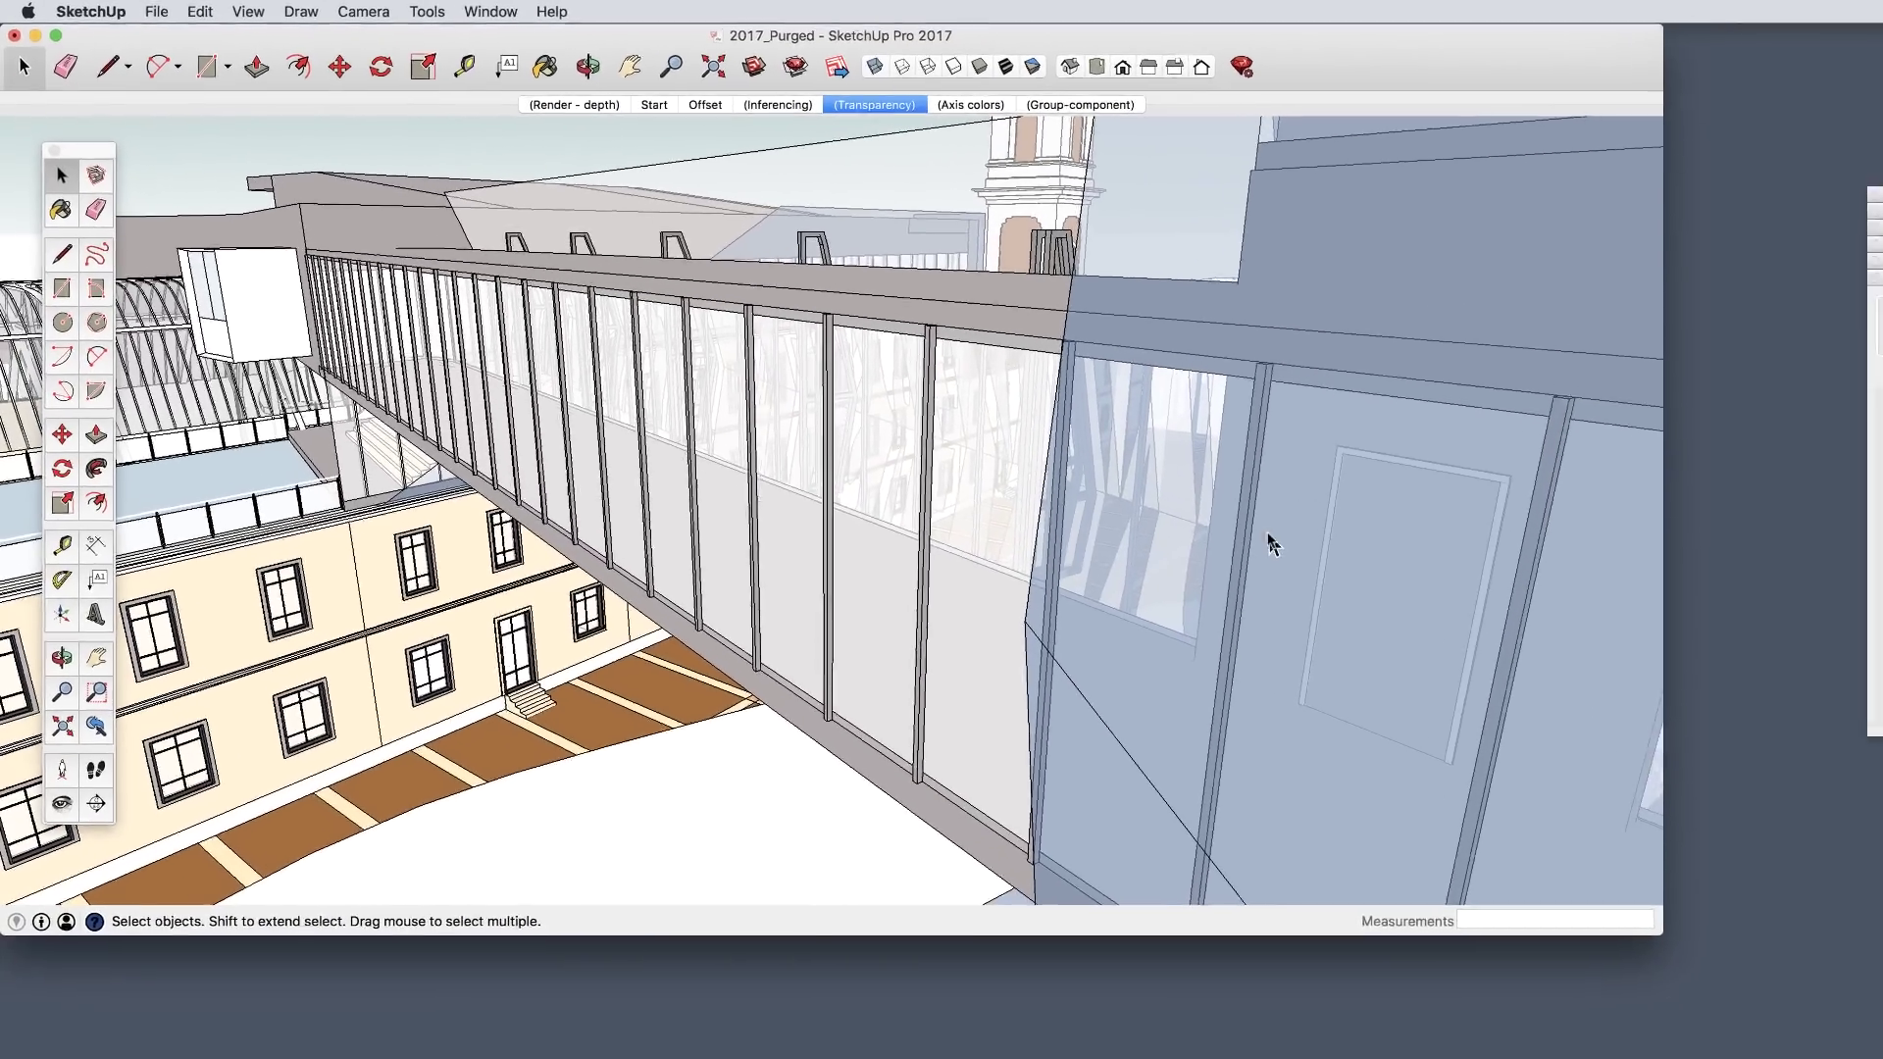
Cancel a started line and switch to the Axis colors scene overview.
{"action": "key", "text": "l"}
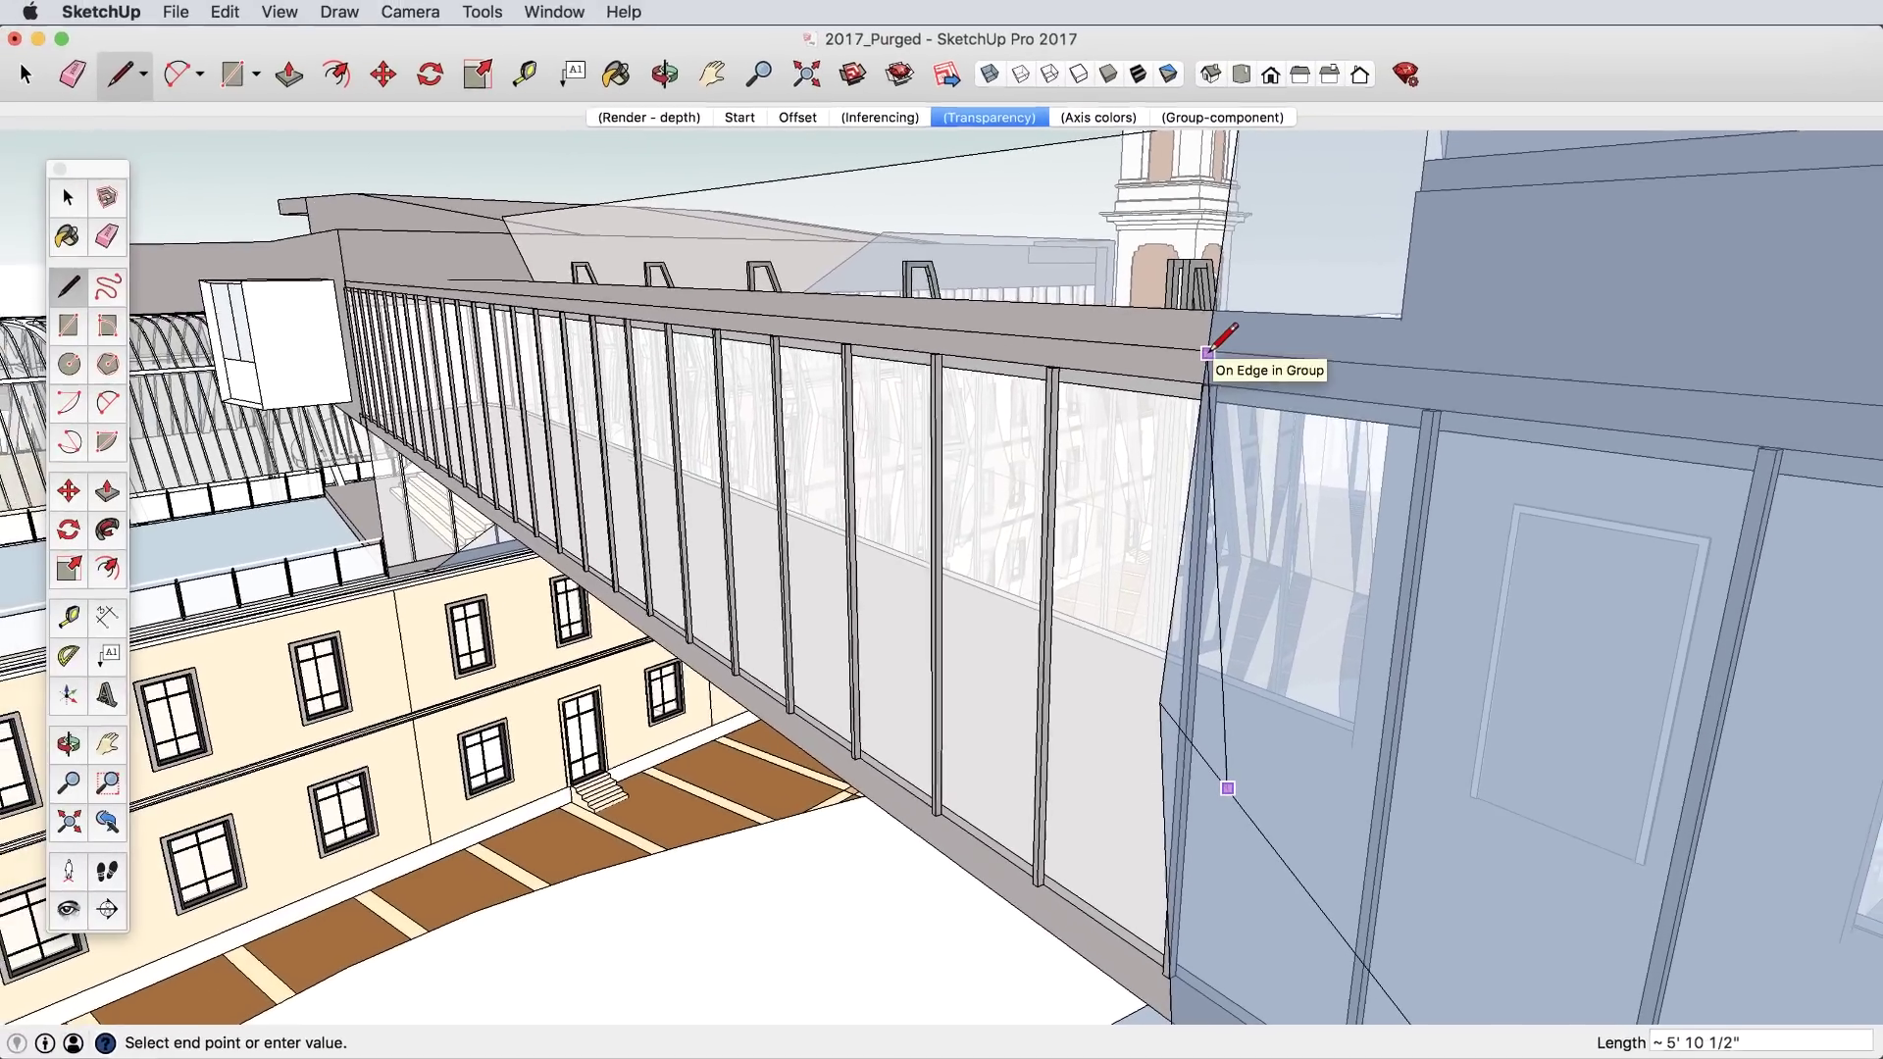
{"action": "key", "text": "space"}
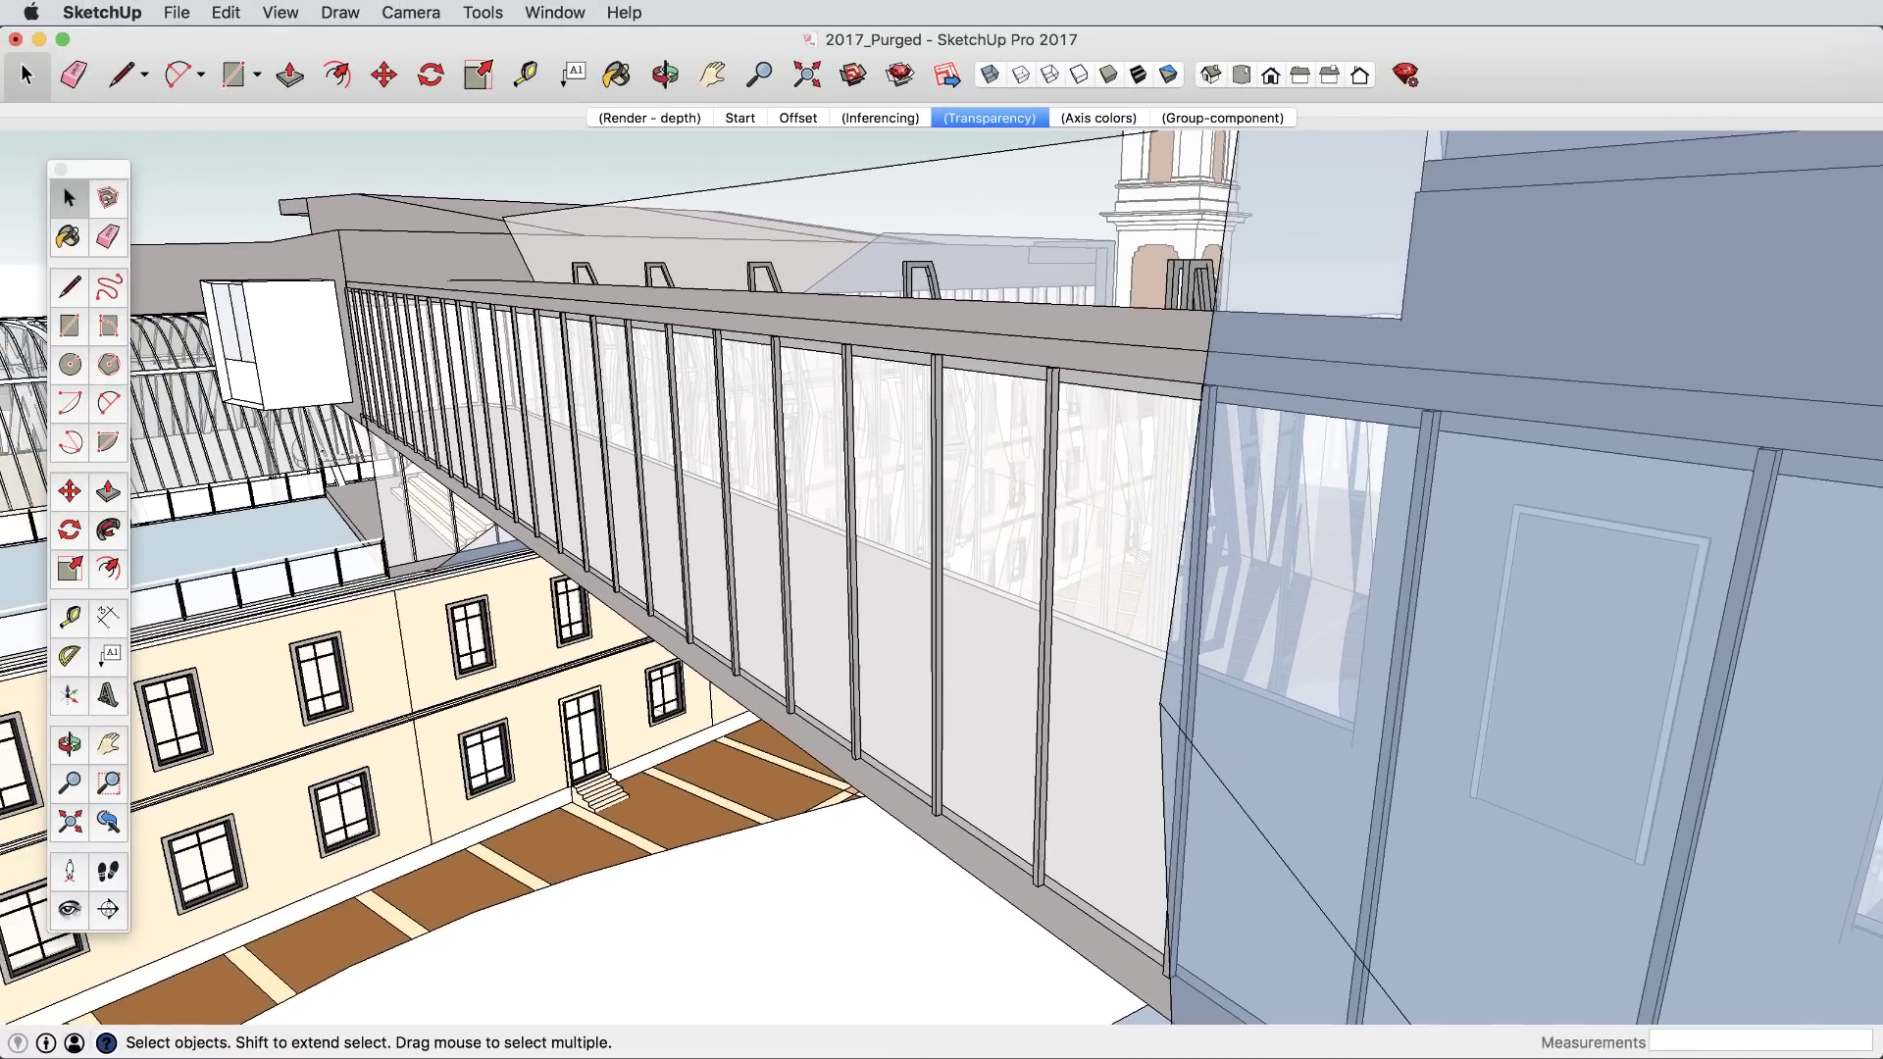
{"action": "left_click", "coordinate": [1100, 118]}
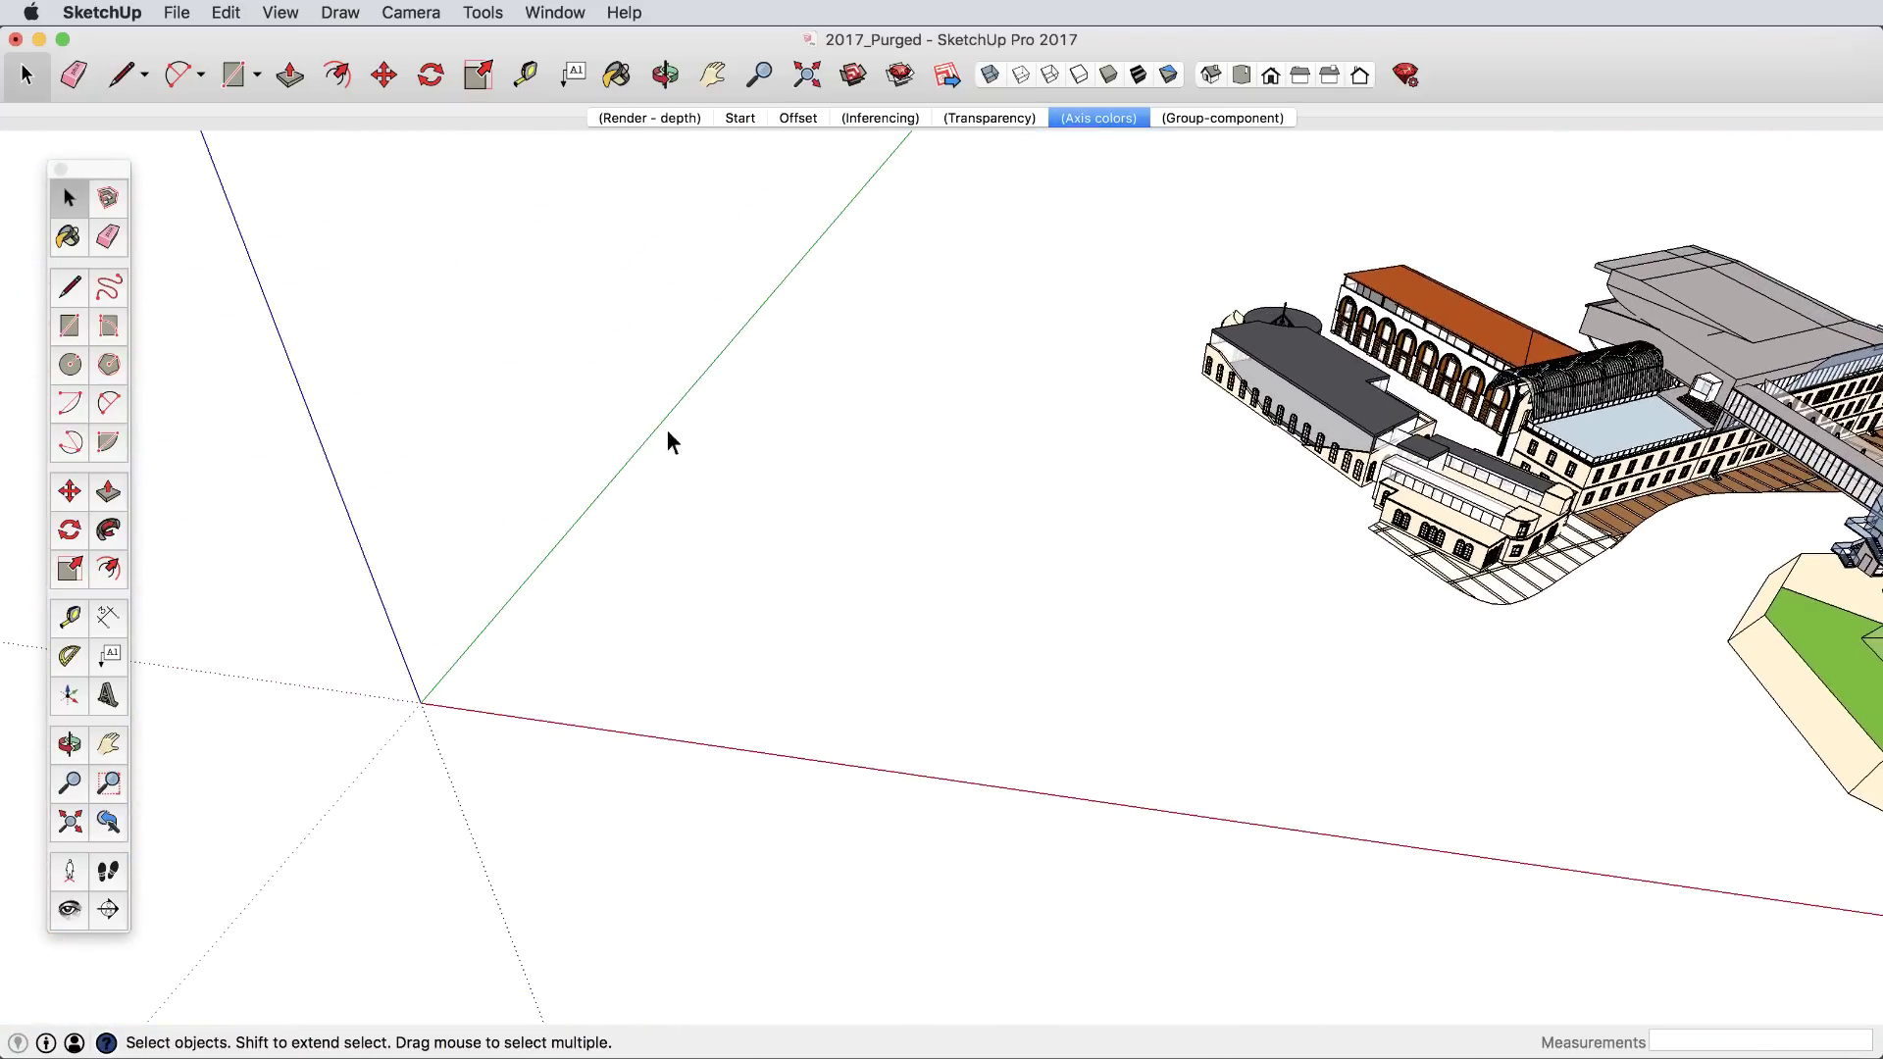
In Preferences, try purple, dark blue and light aqua for the red axis, then return it to red.
{"action": "left_click", "coordinate": [103, 12]}
{"action": "left_click", "coordinate": [125, 74]}
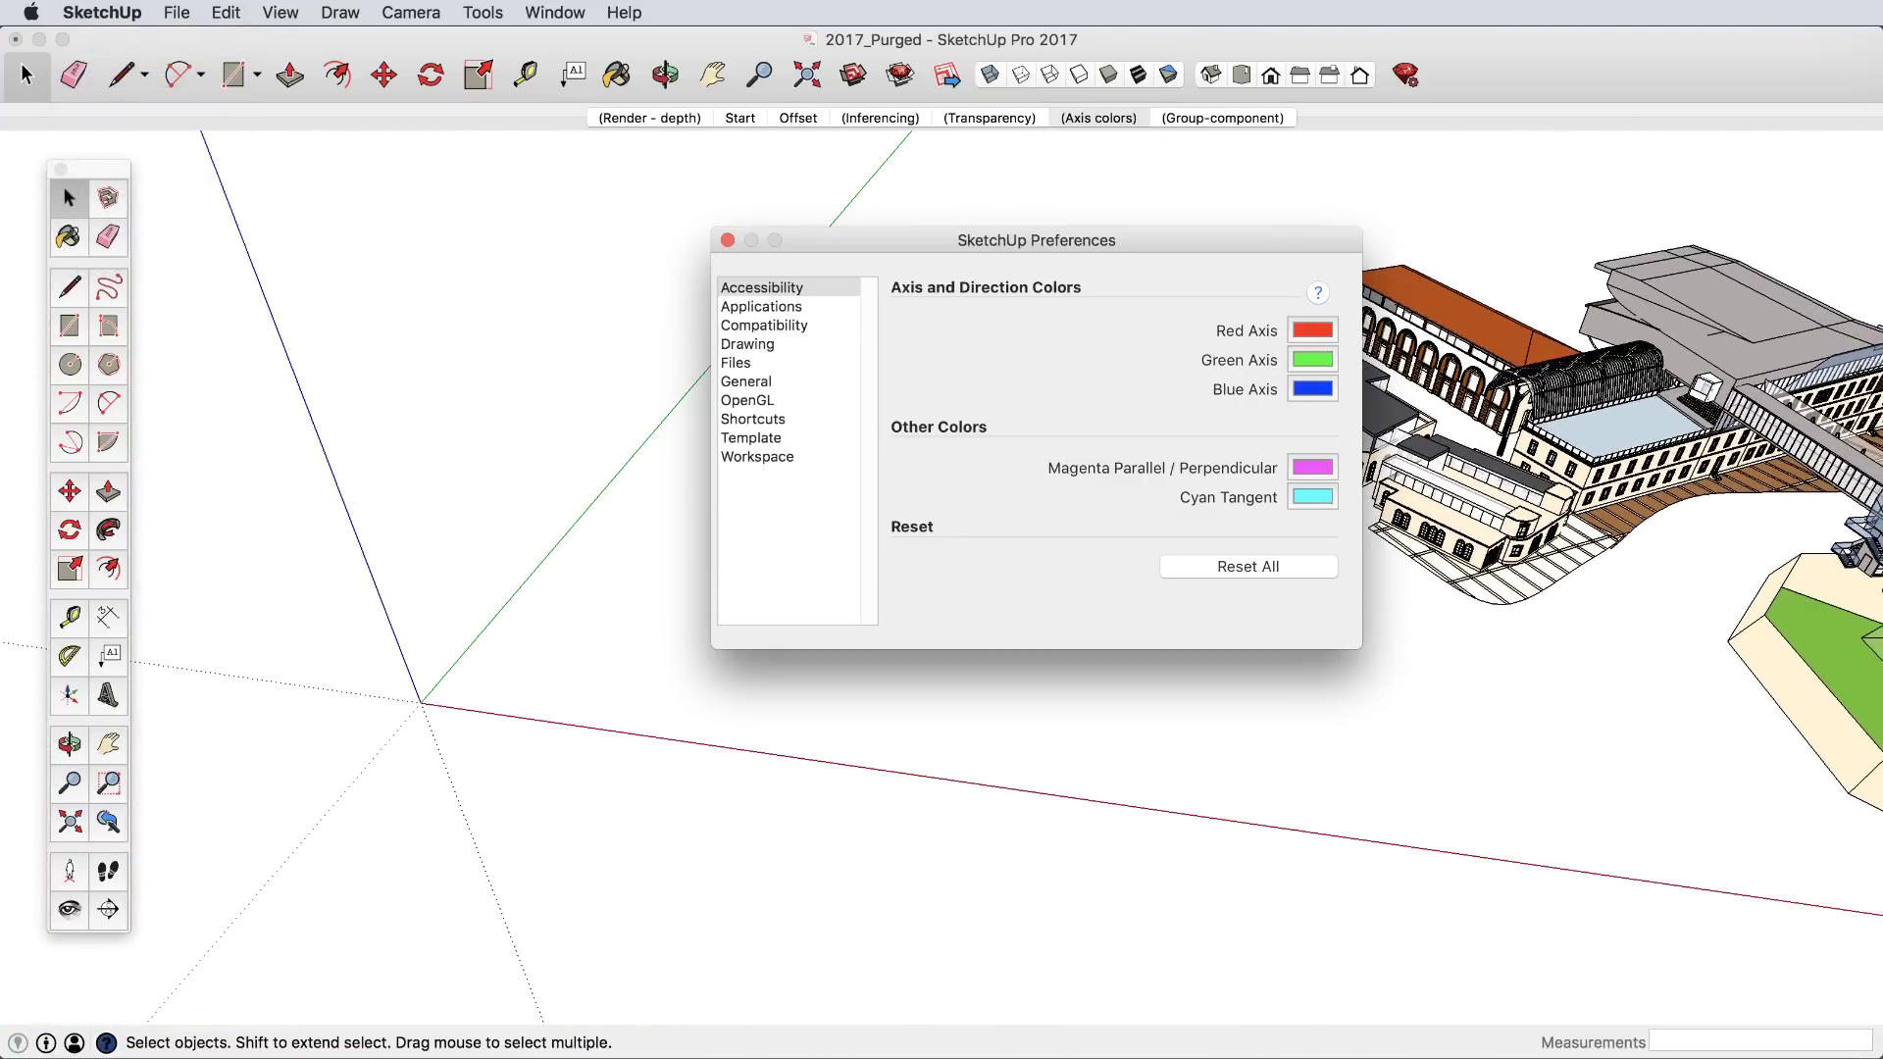
{"action": "left_click_drag", "start_coordinate": [927, 244], "coordinate": [878, 208]}
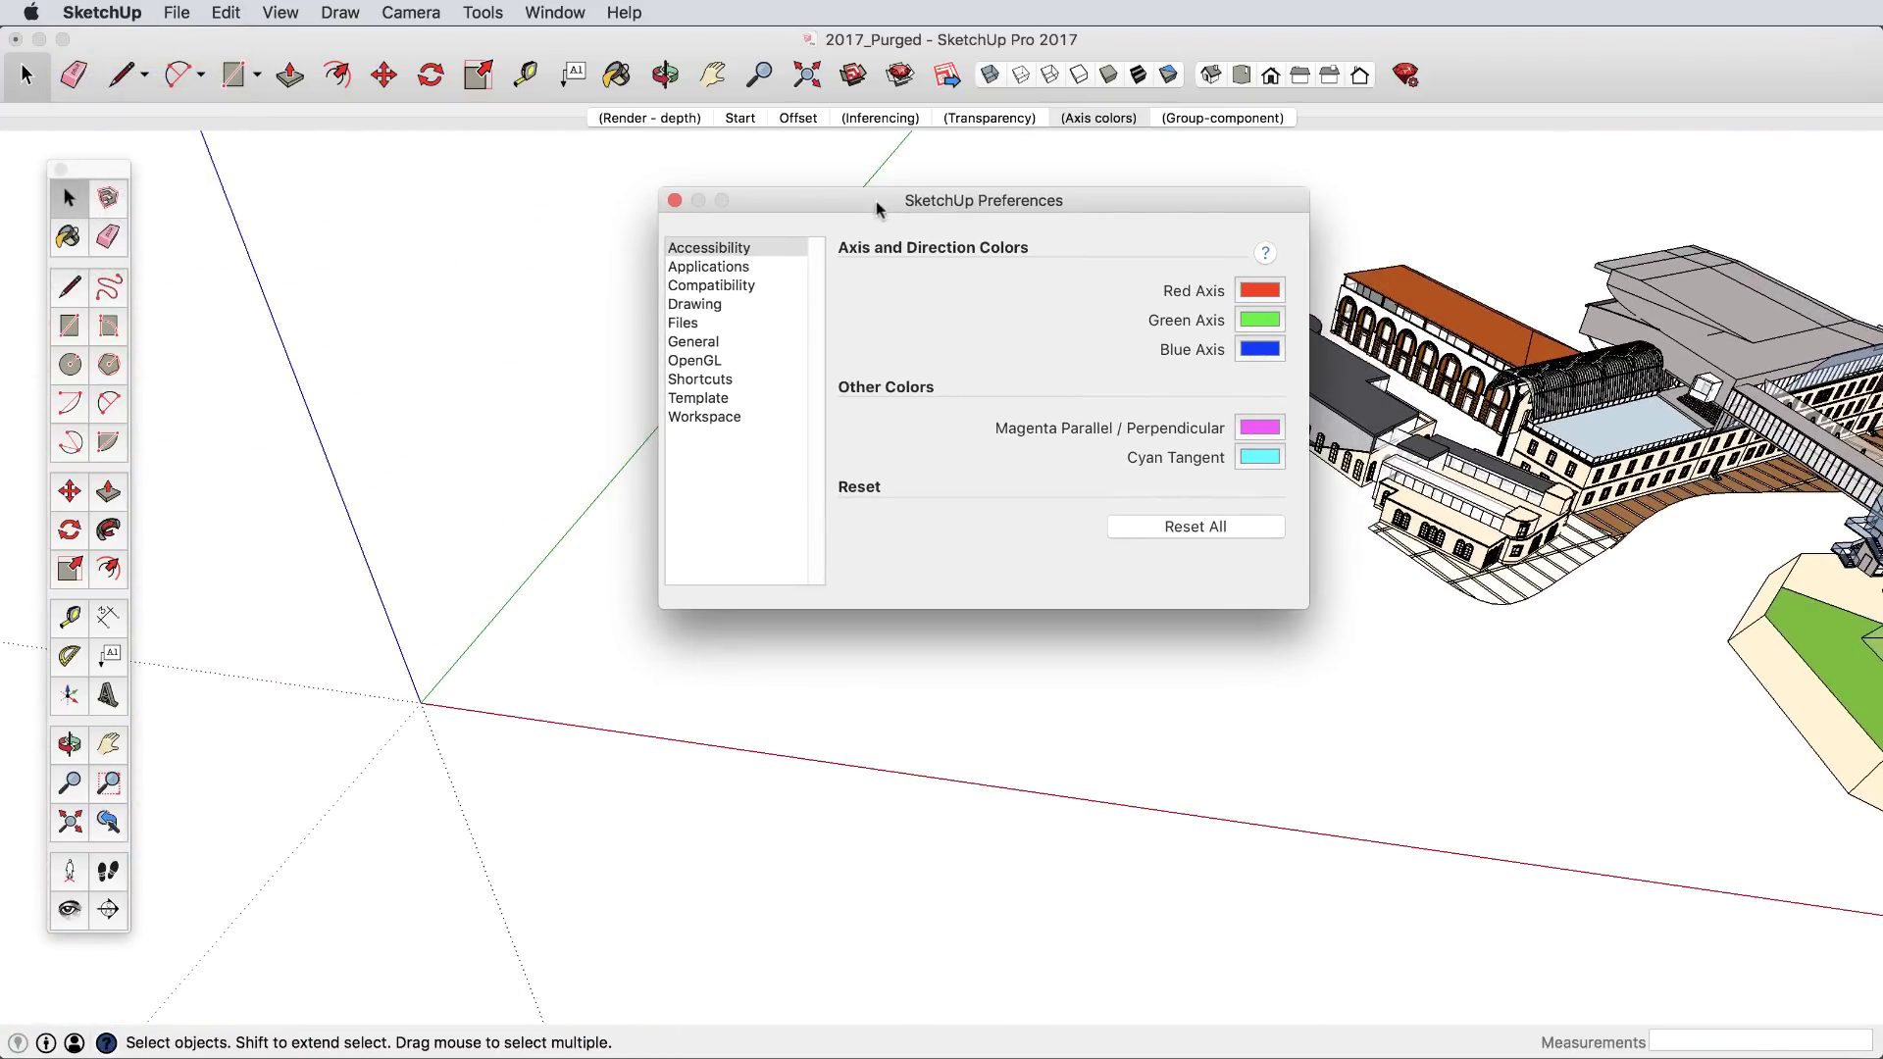
{"action": "left_click", "coordinate": [1262, 291]}
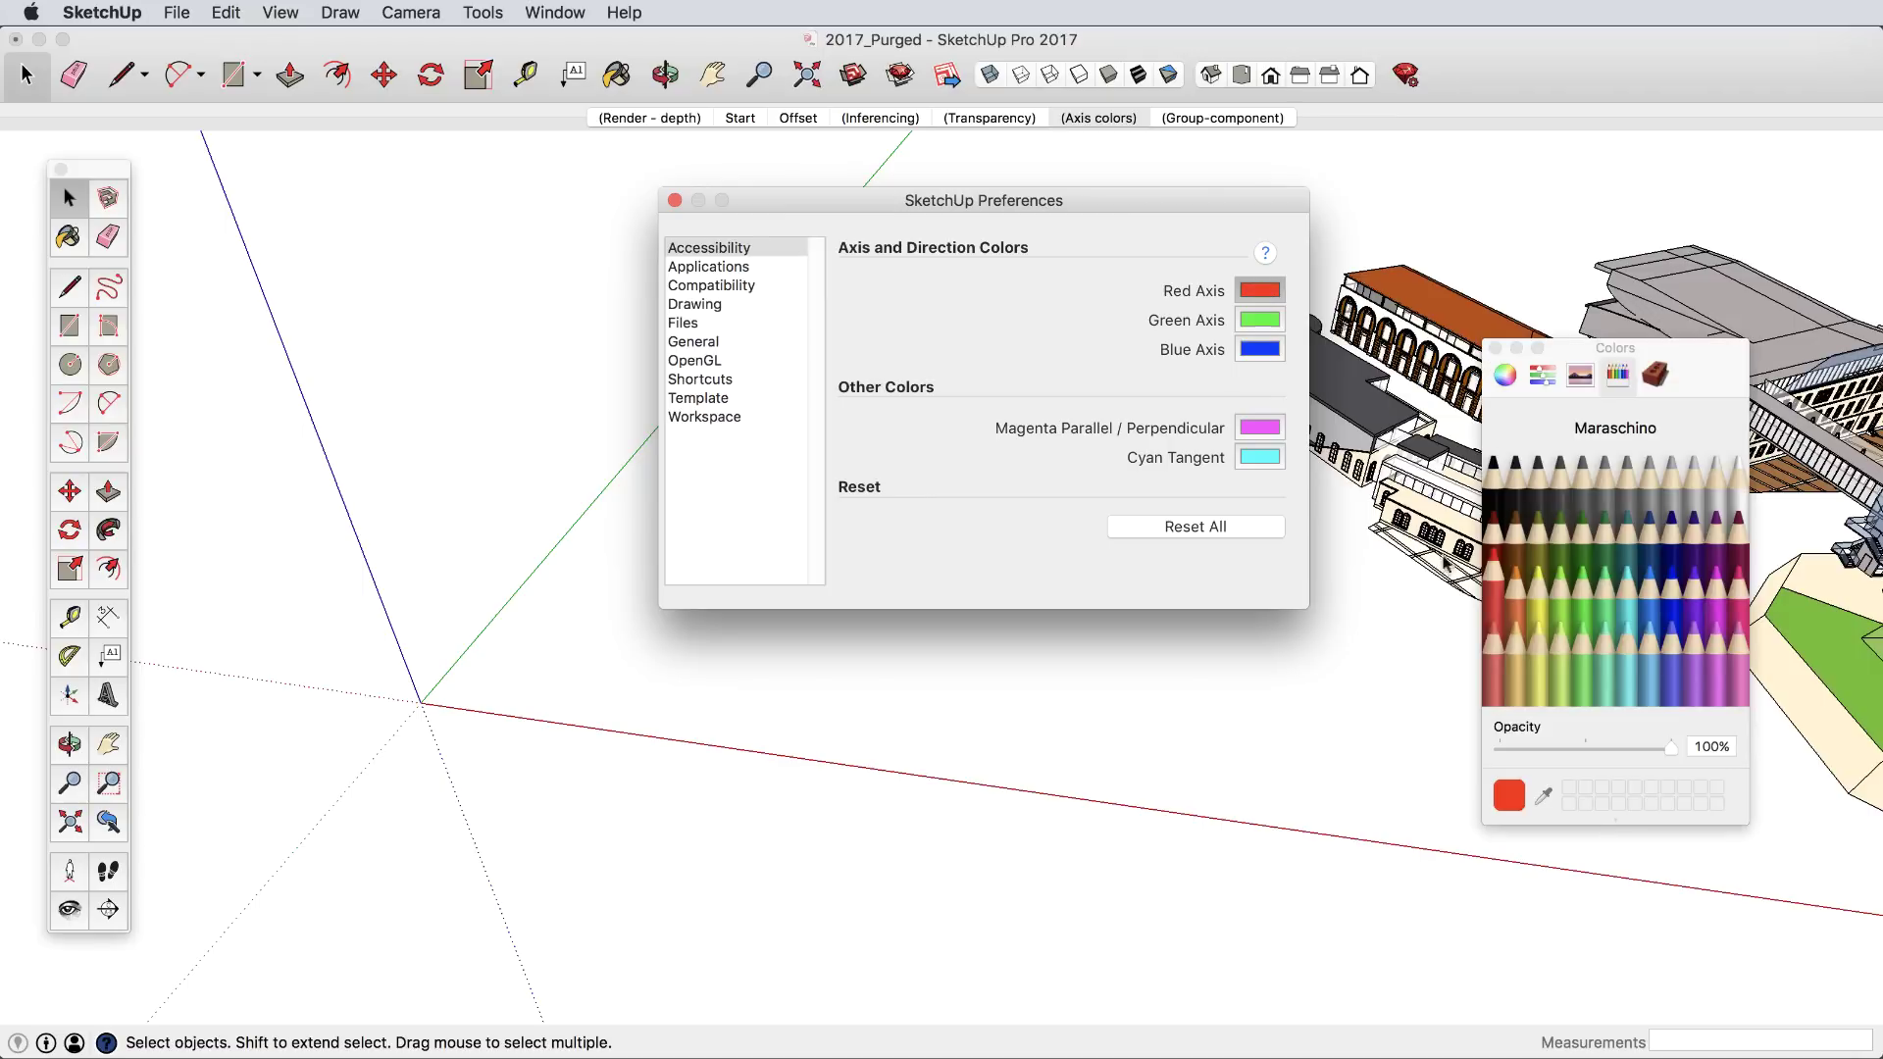
{"action": "left_click", "coordinate": [1559, 588]}
{"action": "left_click", "coordinate": [1627, 589]}
{"action": "left_click", "coordinate": [1695, 610]}
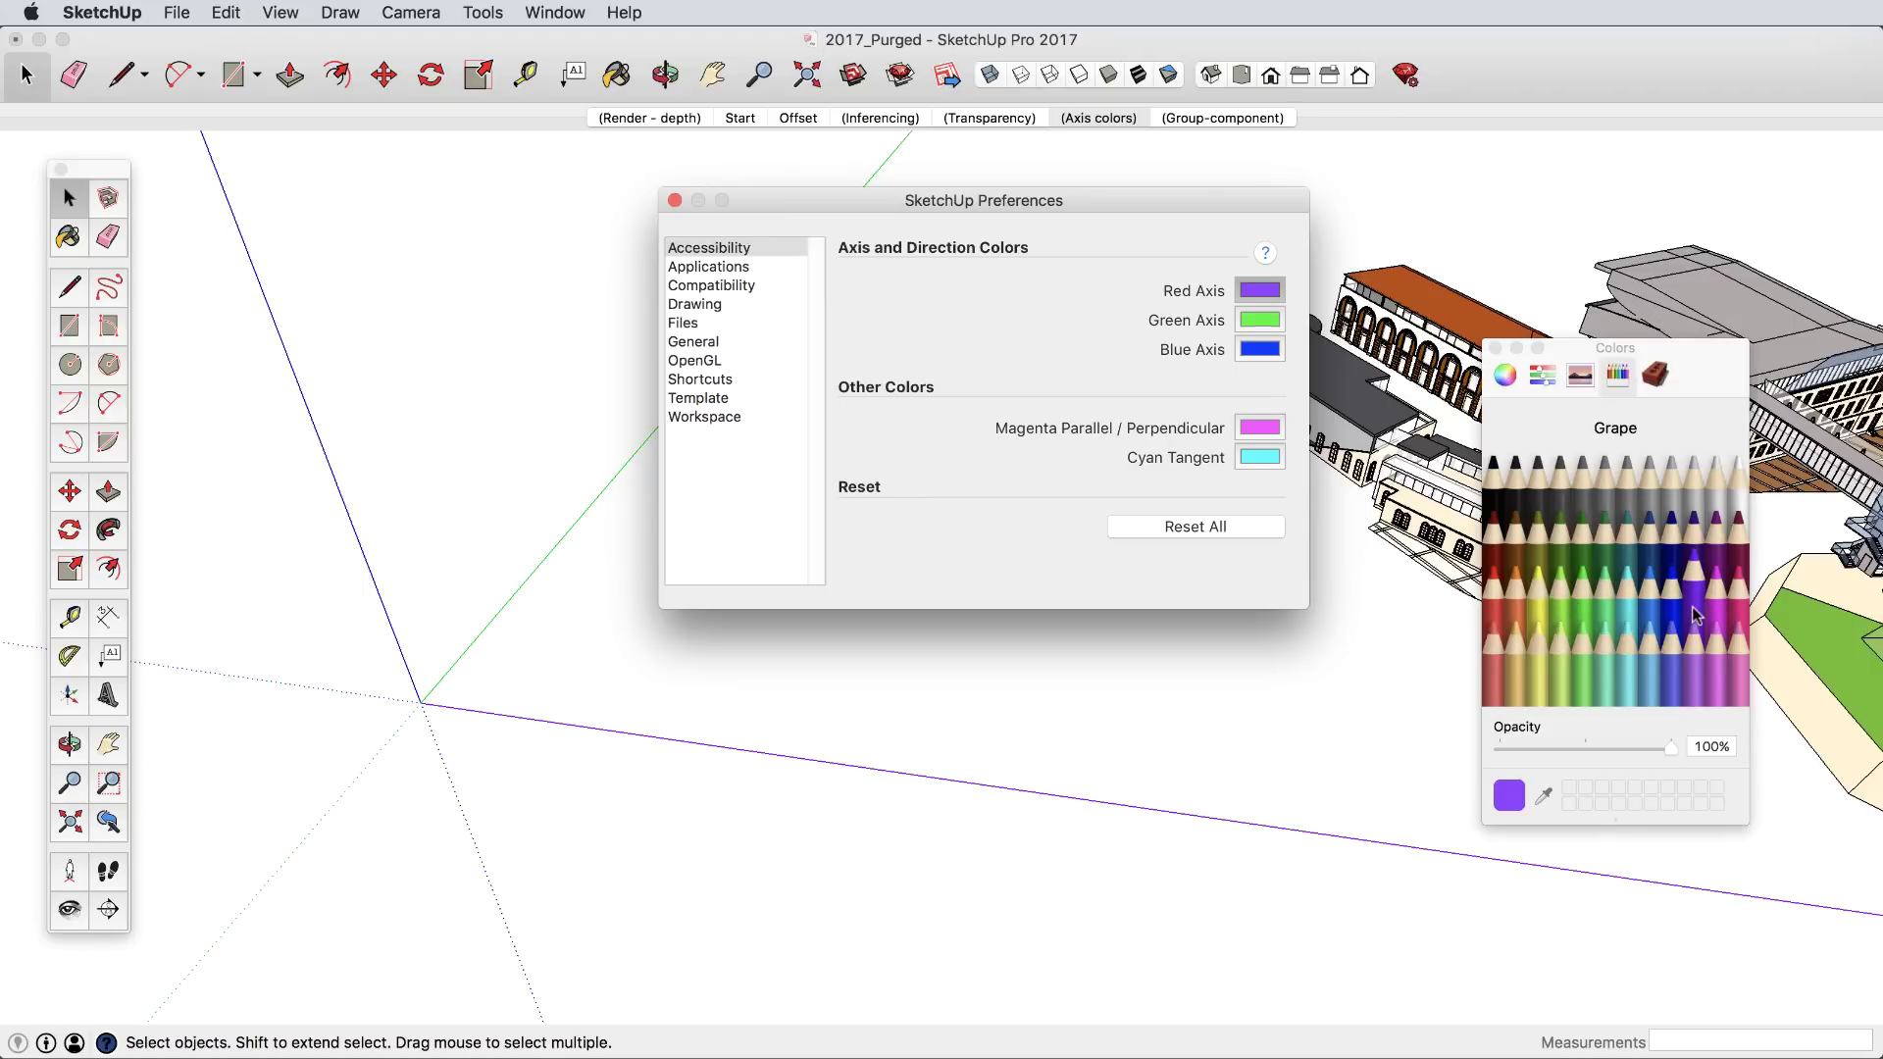
{"action": "left_click", "coordinate": [1648, 529]}
{"action": "left_click", "coordinate": [1605, 614]}
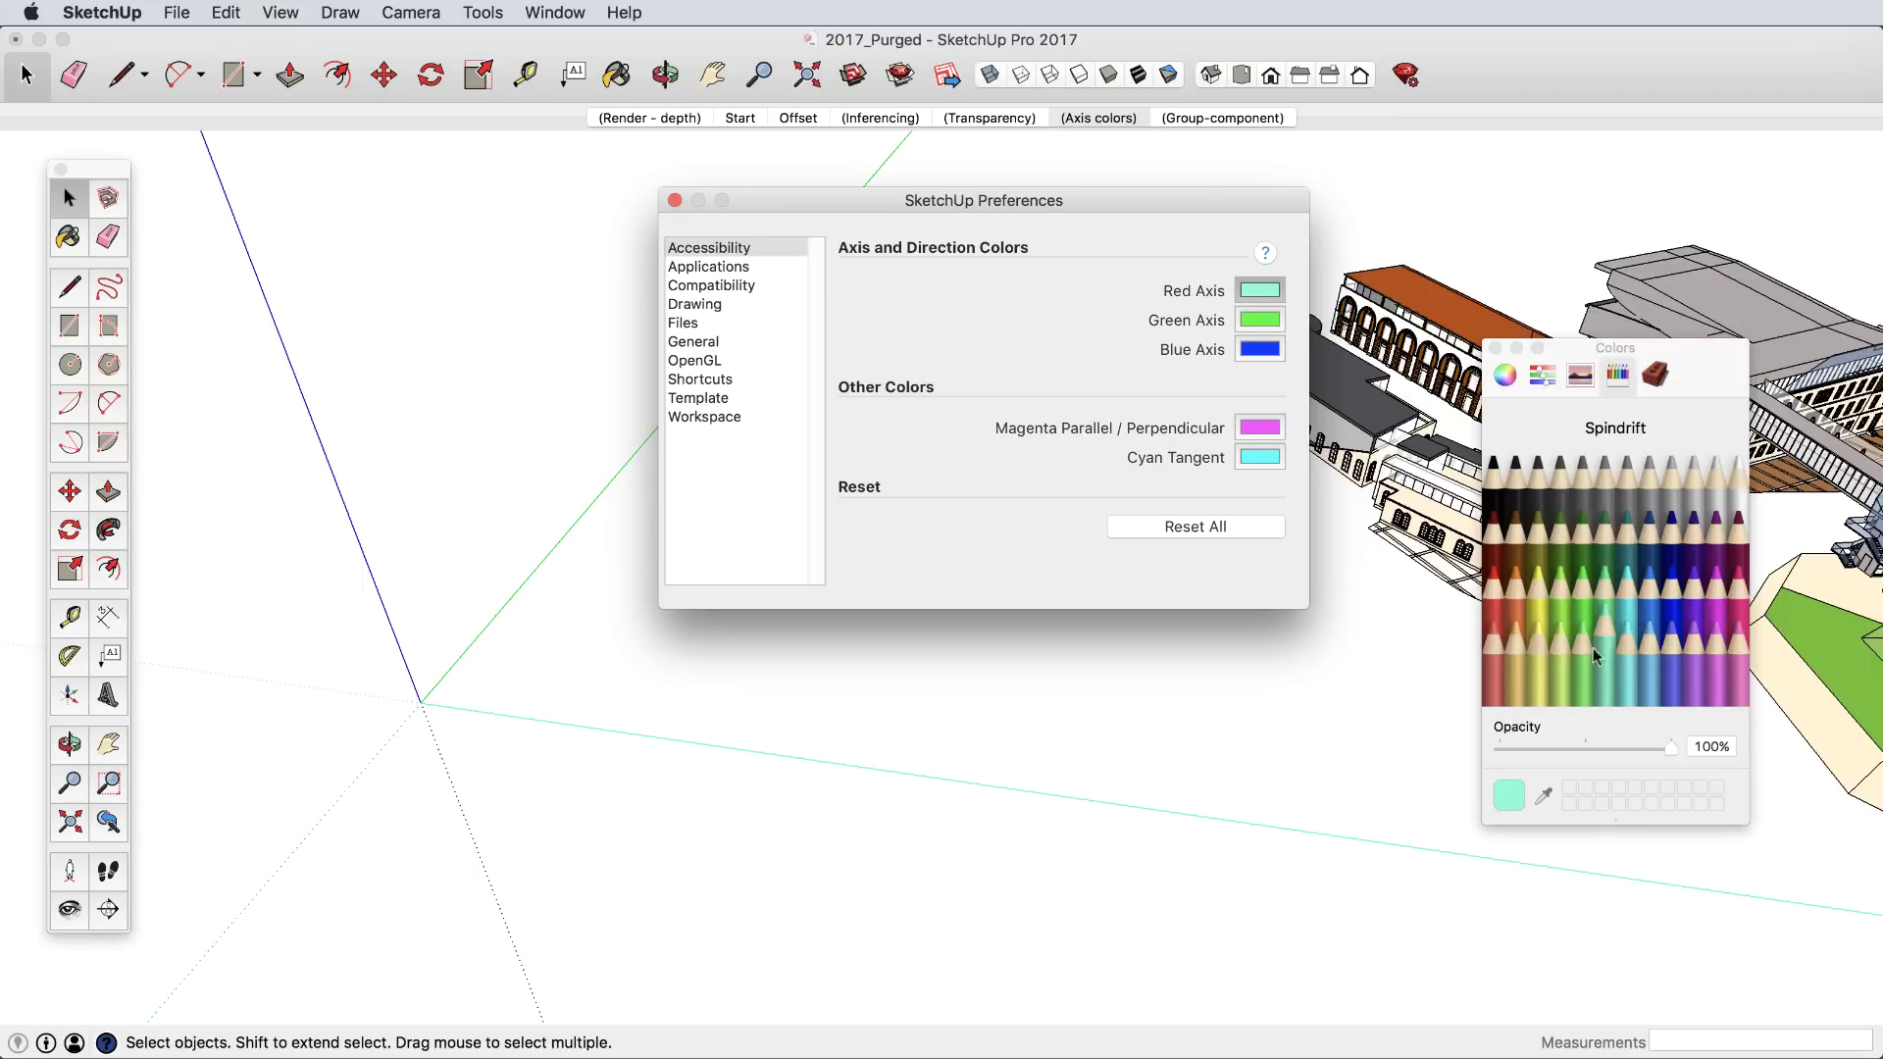
{"action": "left_click", "coordinate": [1497, 609]}
Try yellow and cantaloupe for the green axis, then reset all axis colours to defaults.
{"action": "left_click", "coordinate": [1256, 323]}
{"action": "left_click", "coordinate": [1536, 613]}
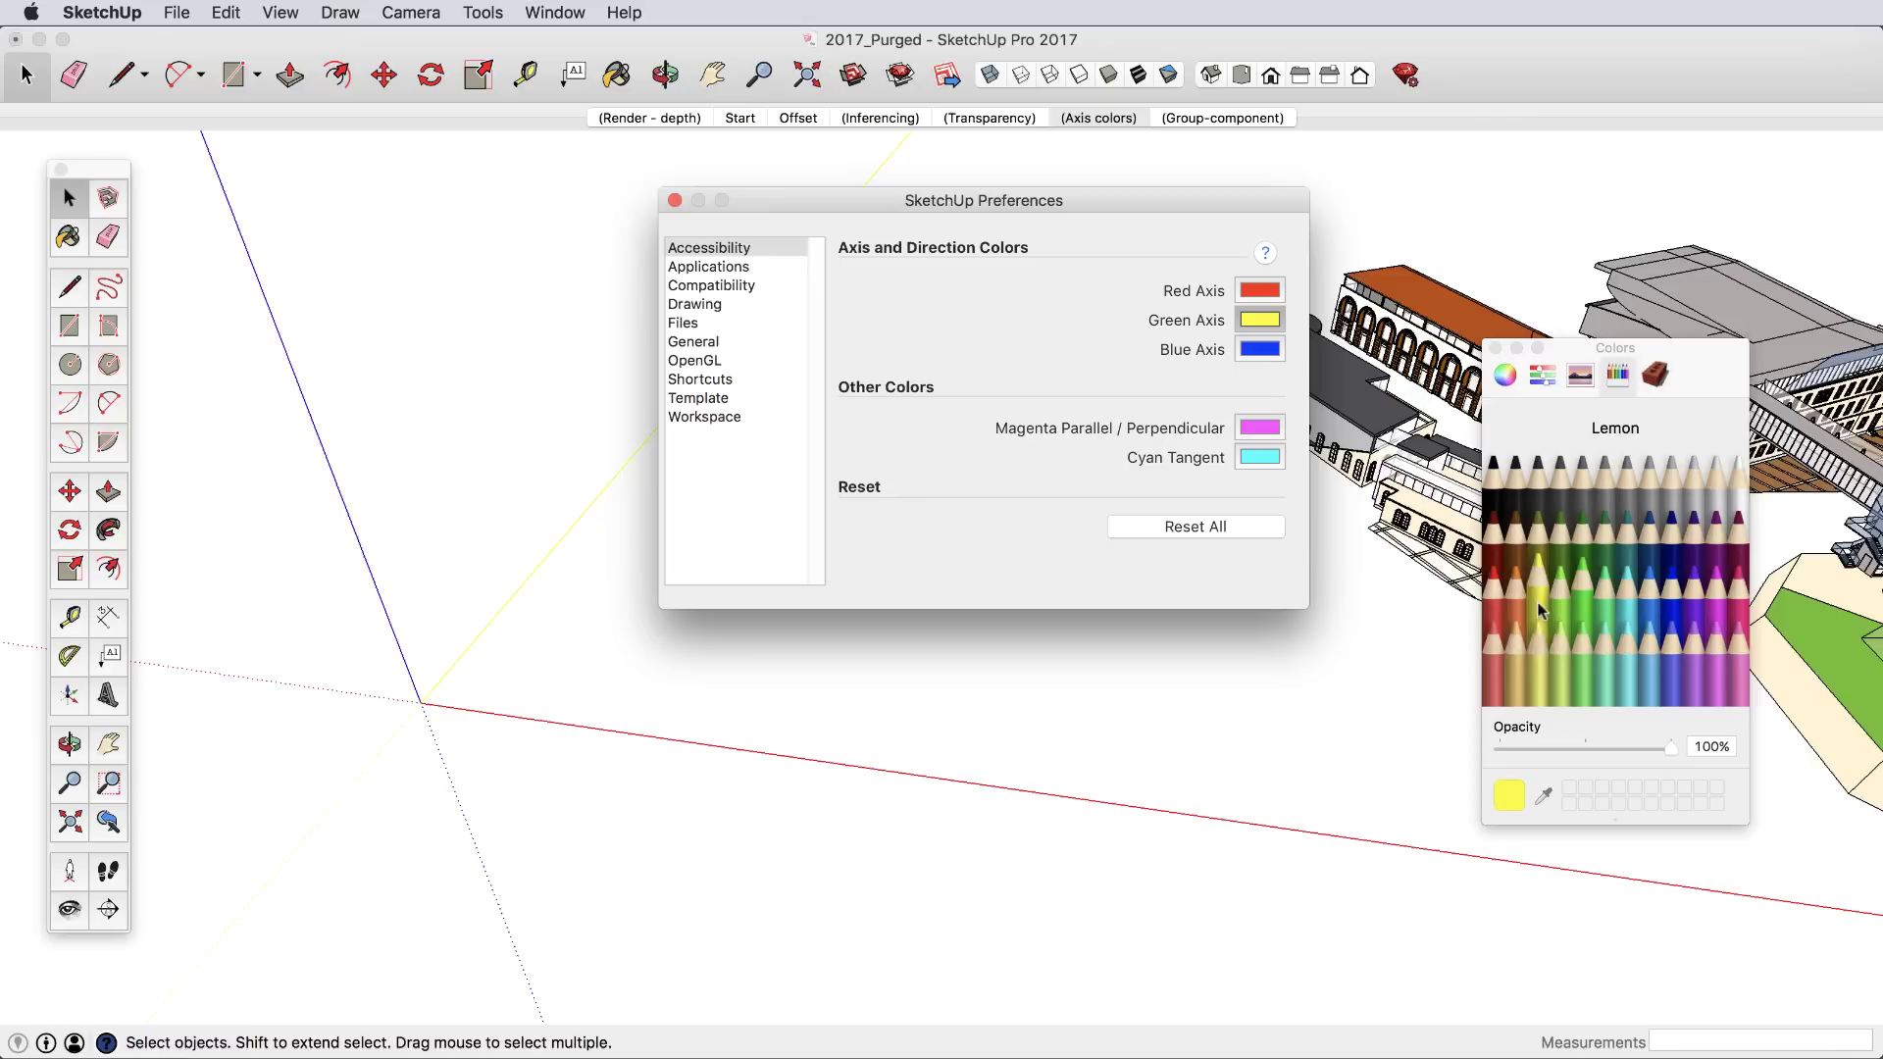
{"action": "left_click", "coordinate": [1520, 655]}
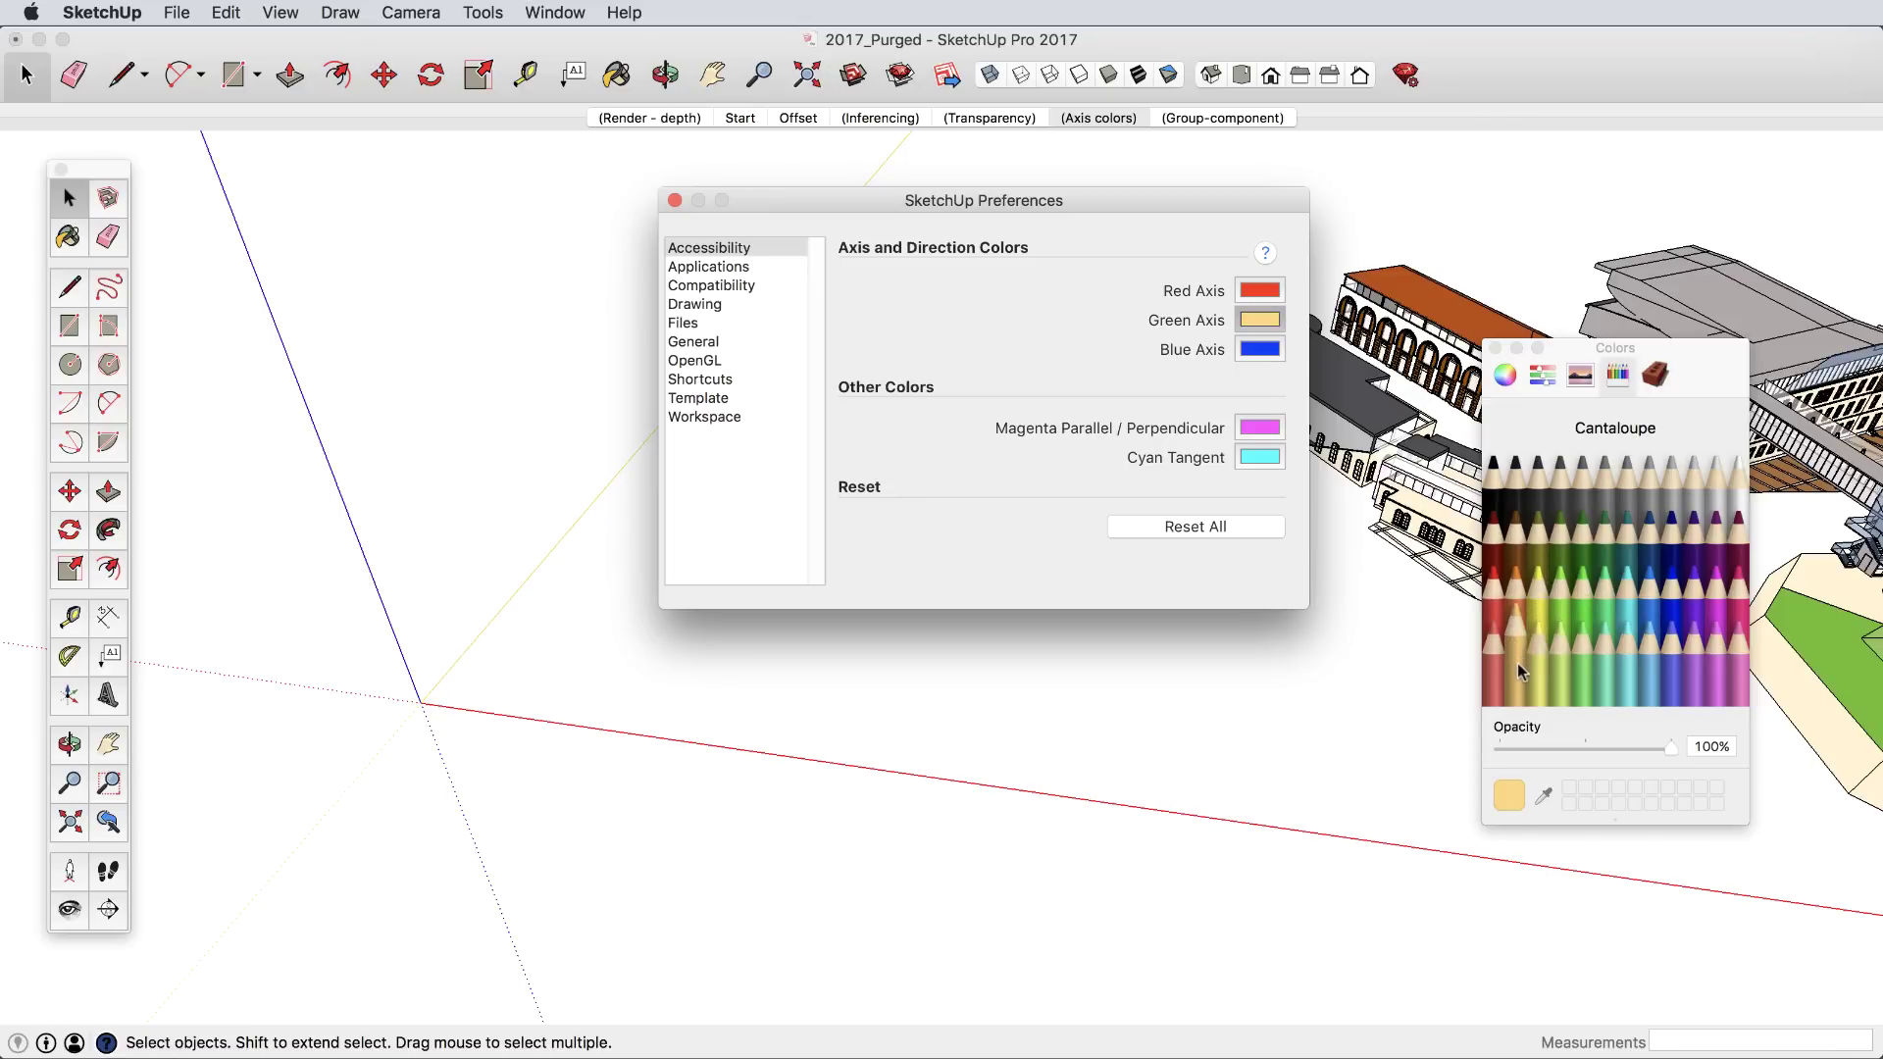
{"action": "left_click", "coordinate": [1204, 528]}
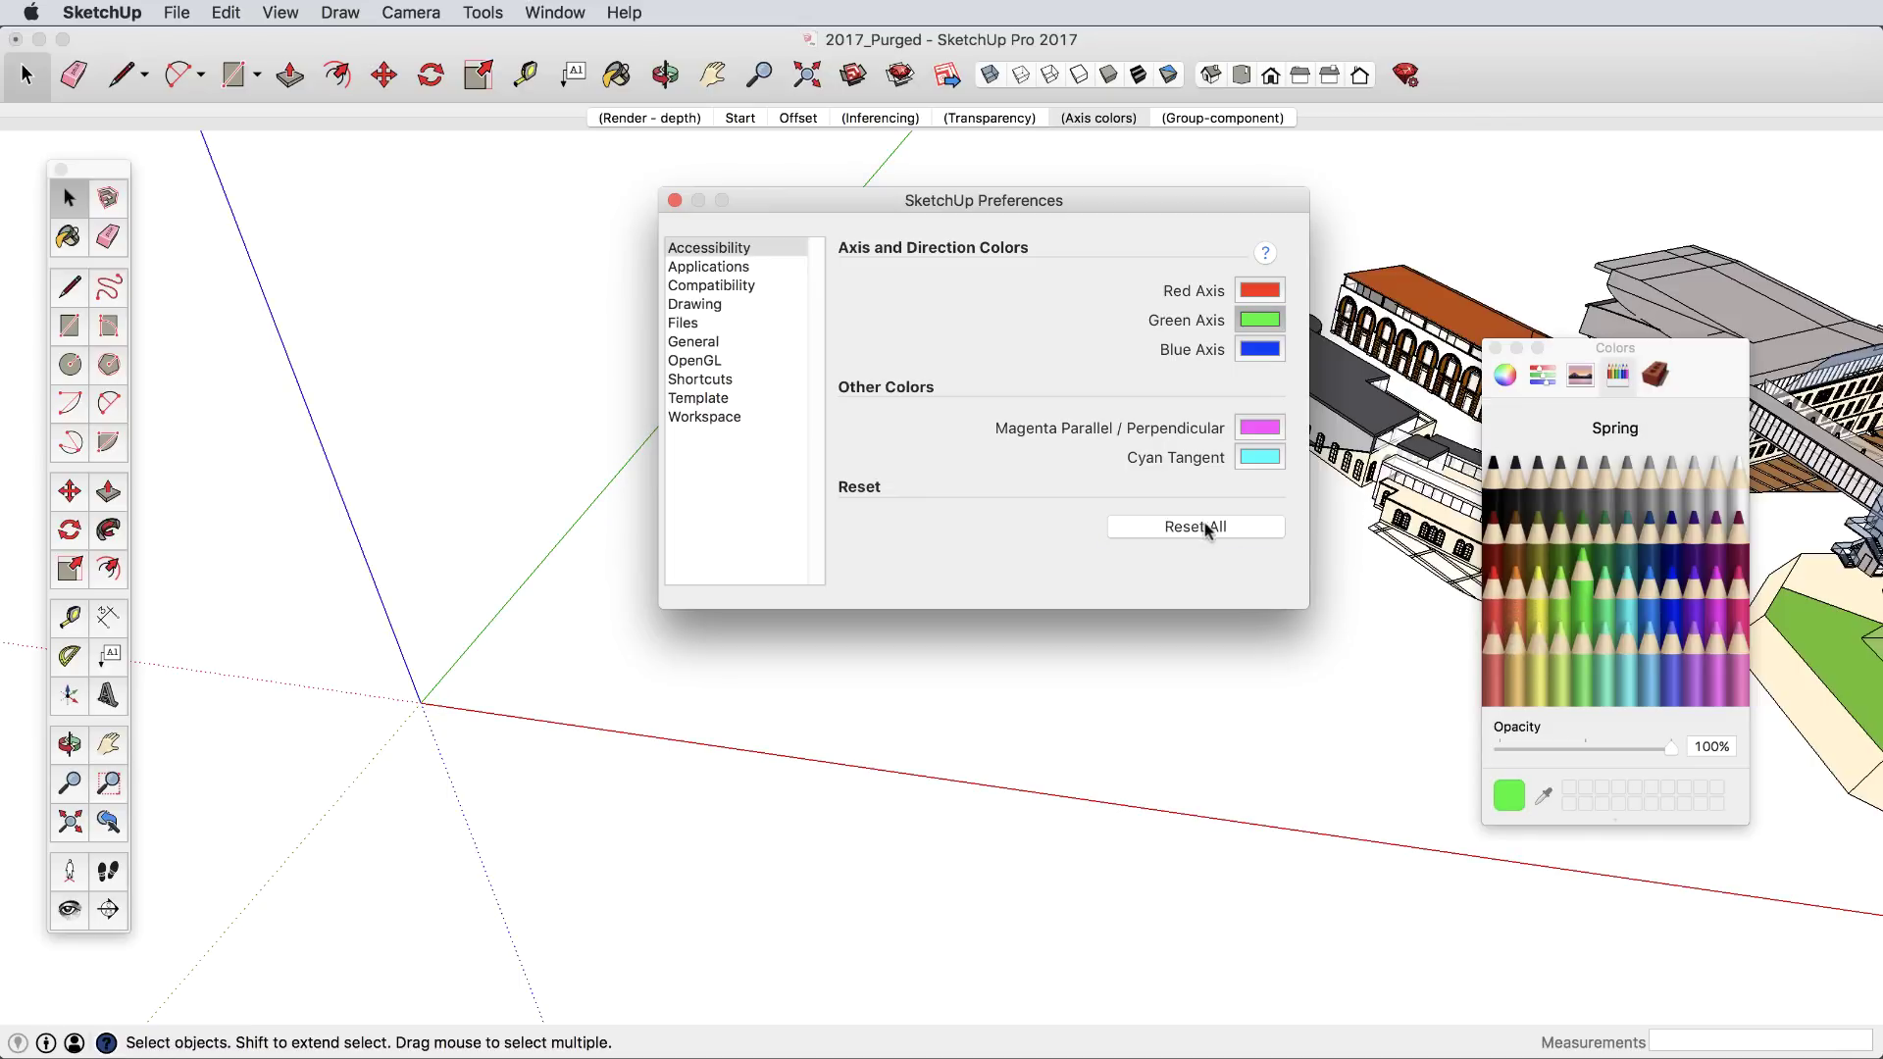
{"action": "left_click", "coordinate": [1496, 348]}
Check the Files location settings, close Preferences and go to the Group-component scene.
{"action": "left_click", "coordinate": [699, 325]}
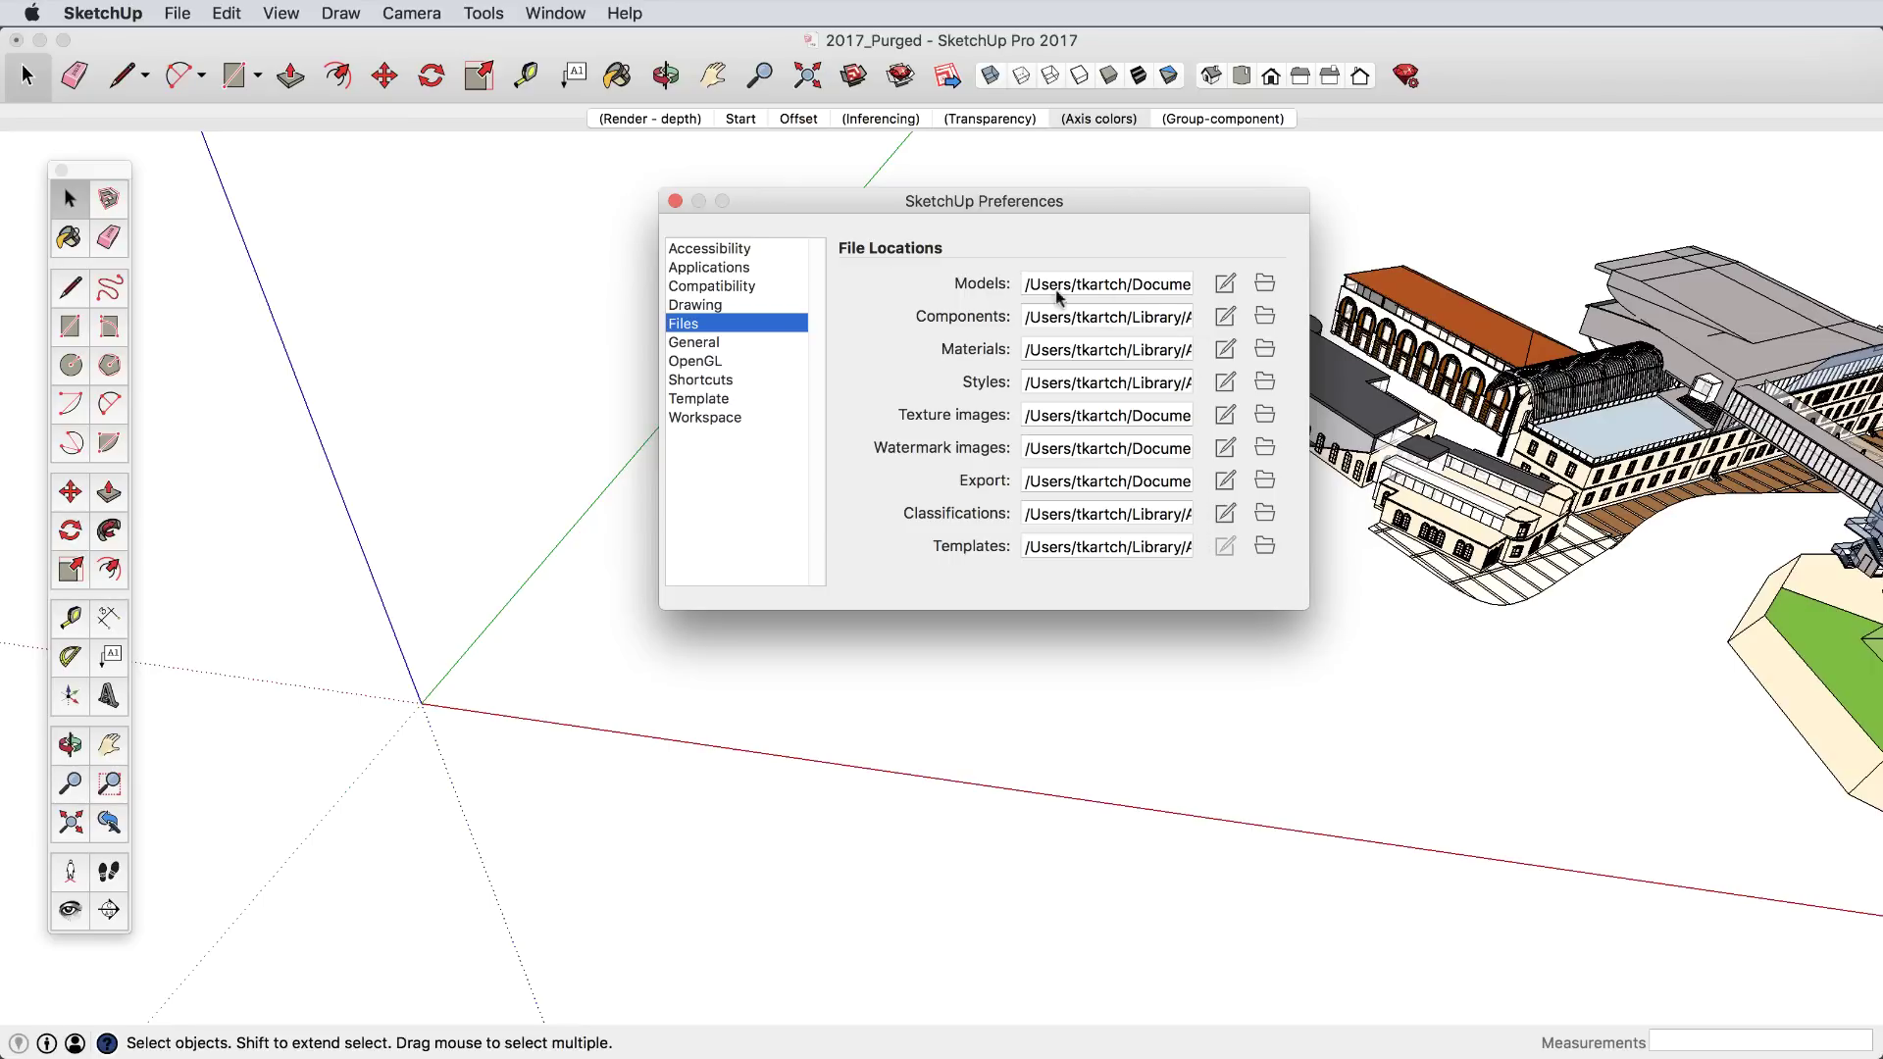
{"action": "left_click", "coordinate": [675, 201]}
{"action": "left_click", "coordinate": [1212, 118]}
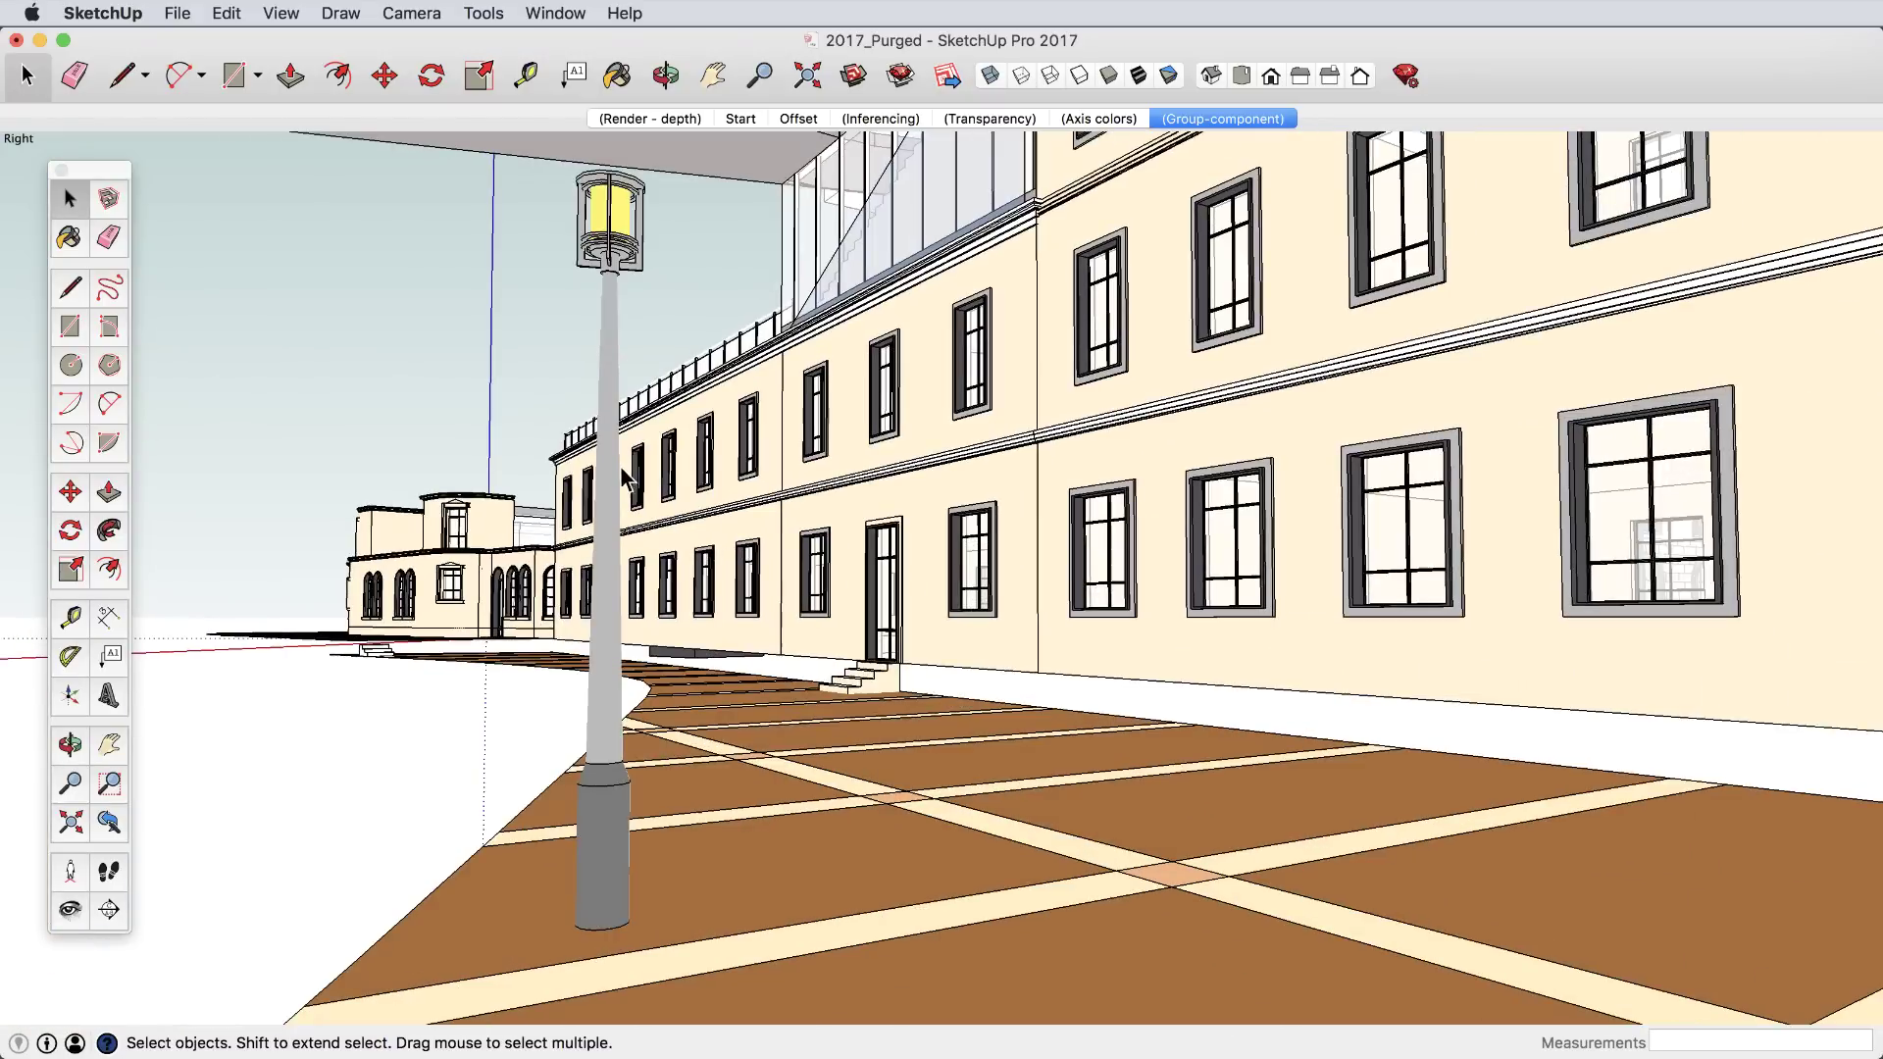
Create a 'street lamp' component from the lamp post group with Glue to set to Horizontal.
{"action": "left_click", "coordinate": [614, 449]}
{"action": "right_click", "coordinate": [608, 359]}
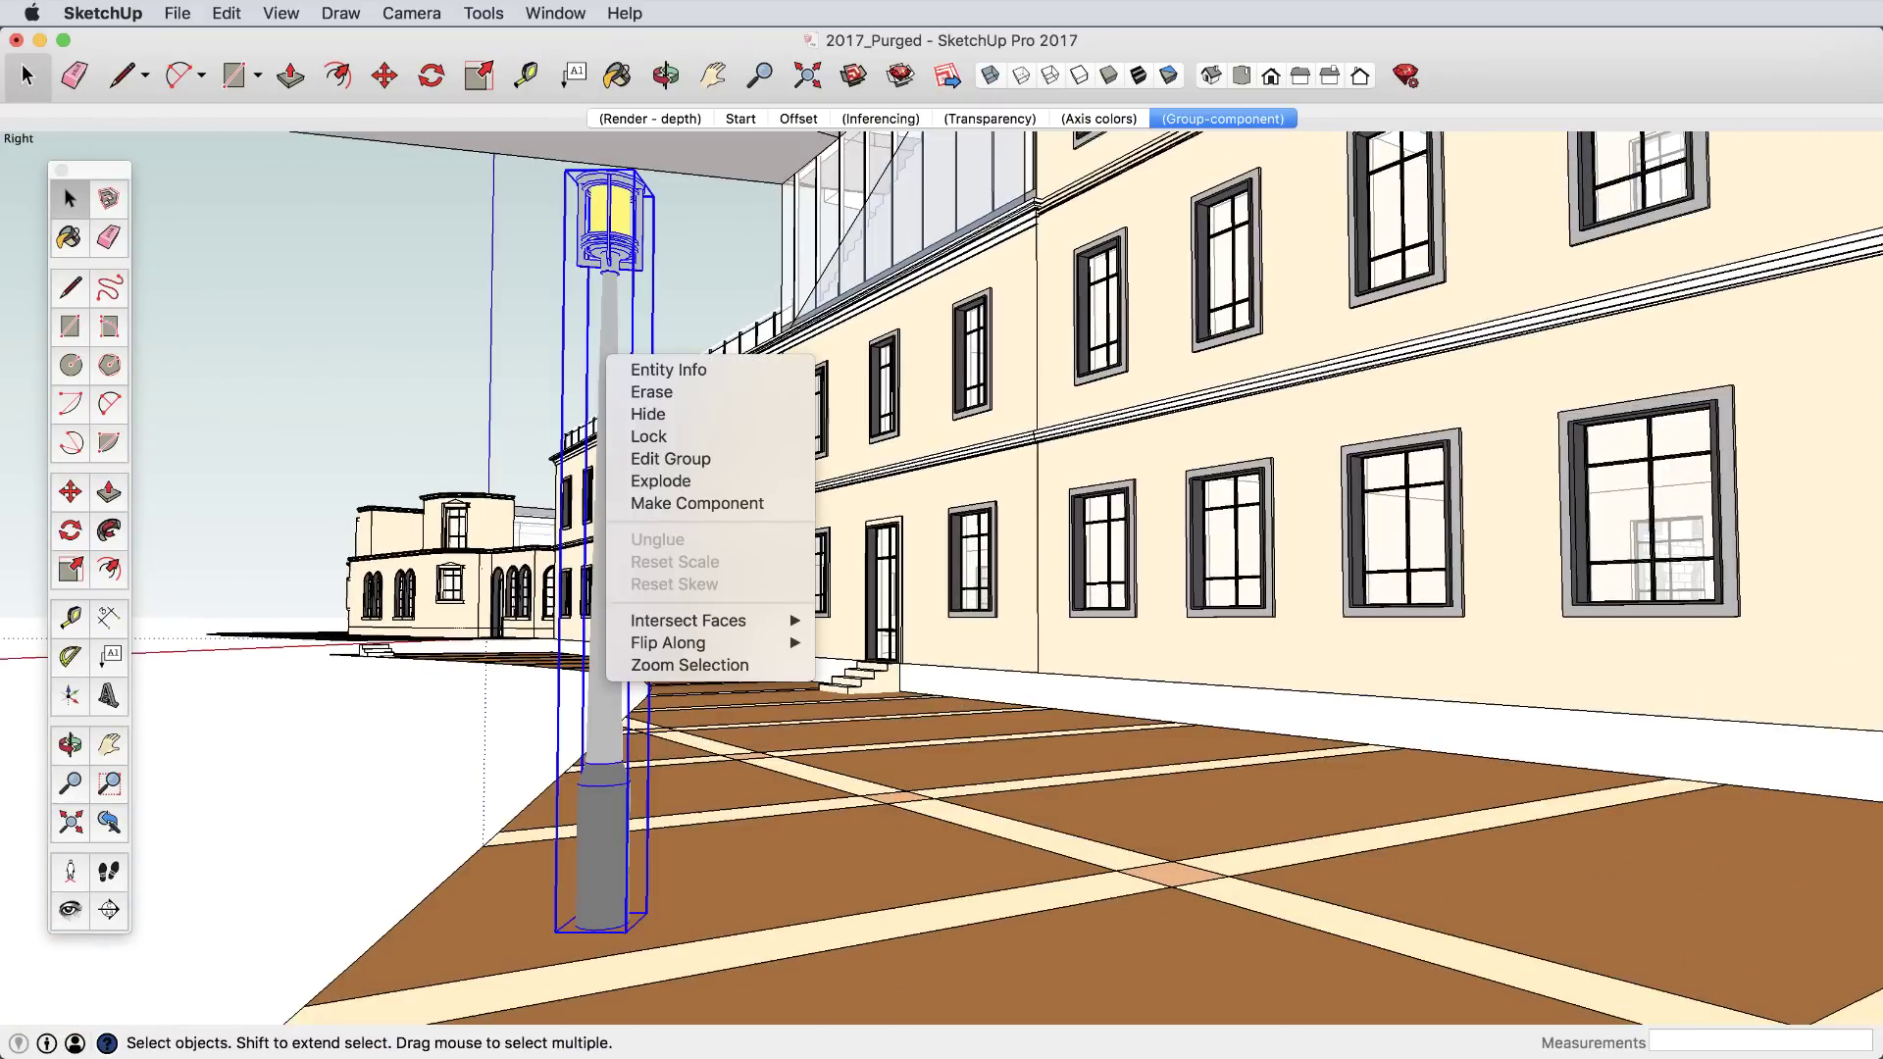
{"action": "left_click", "coordinate": [638, 503]}
{"action": "type", "text": "street lamp"}
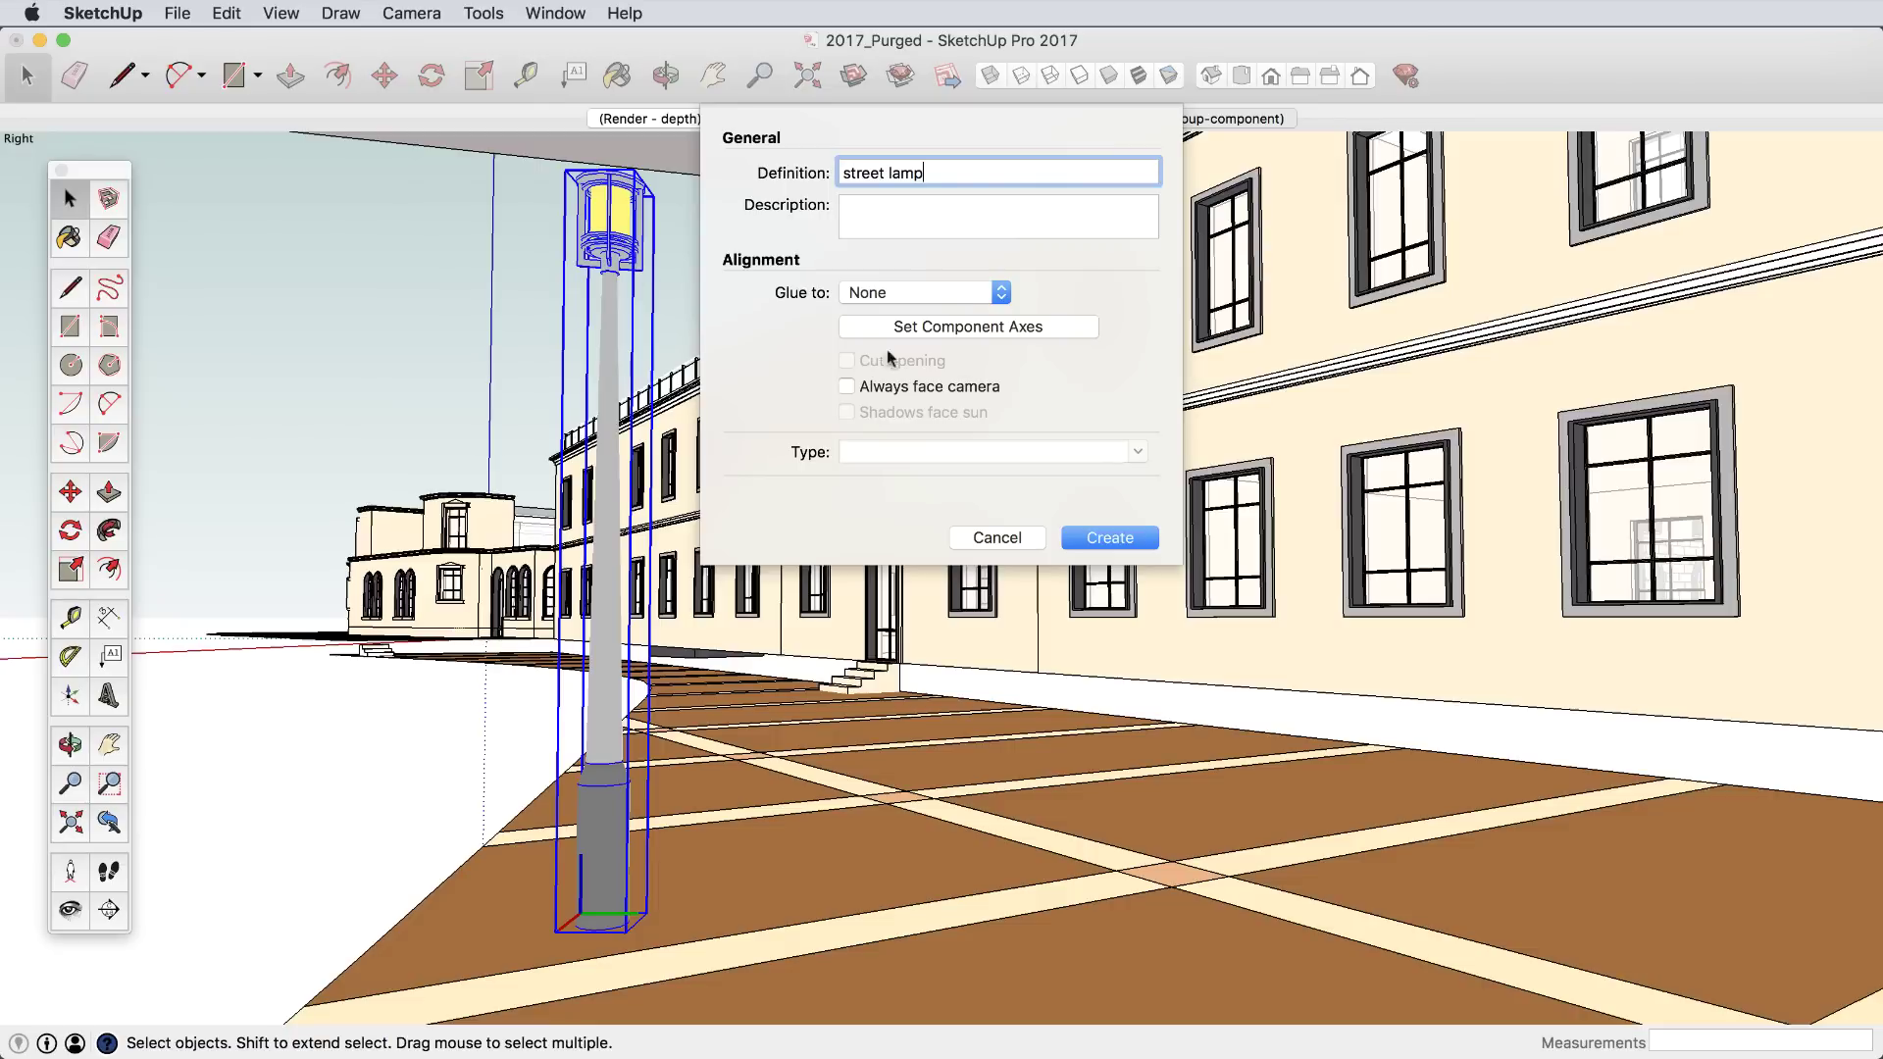
{"action": "left_click", "coordinate": [998, 293]}
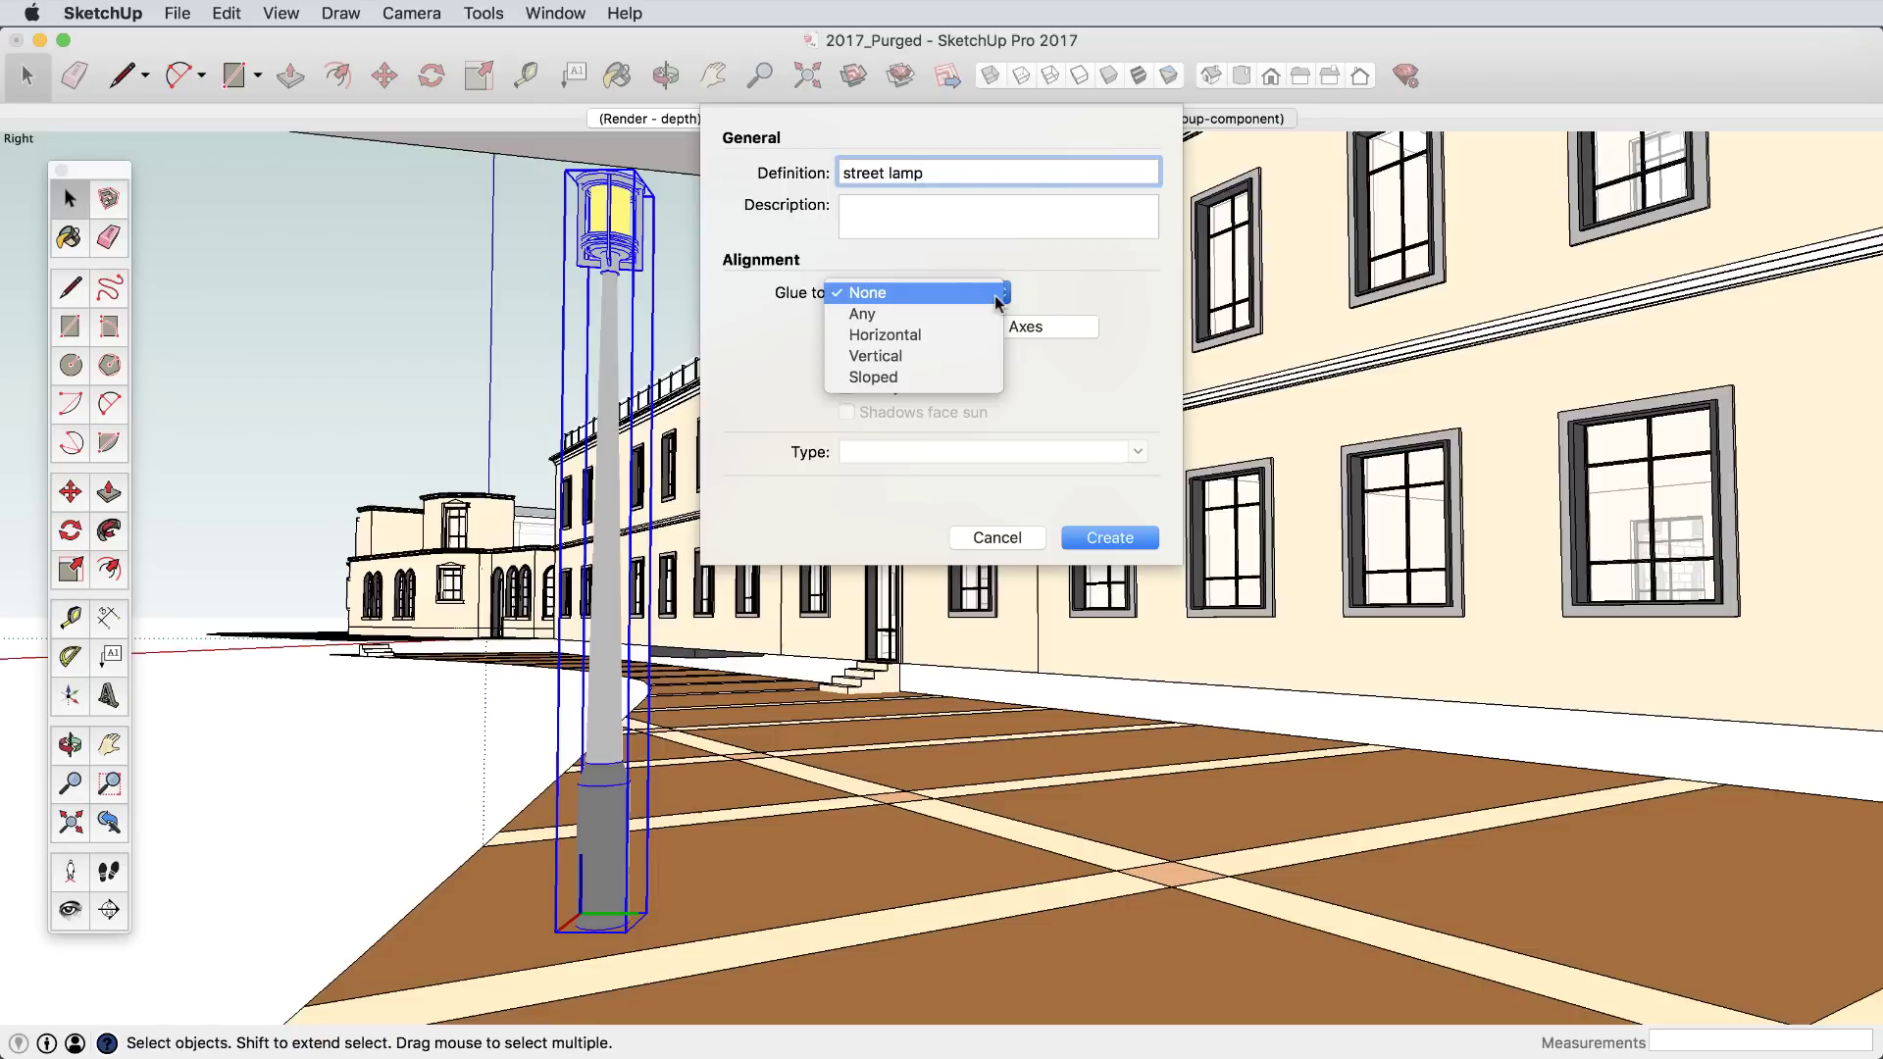
{"action": "left_click", "coordinate": [939, 336]}
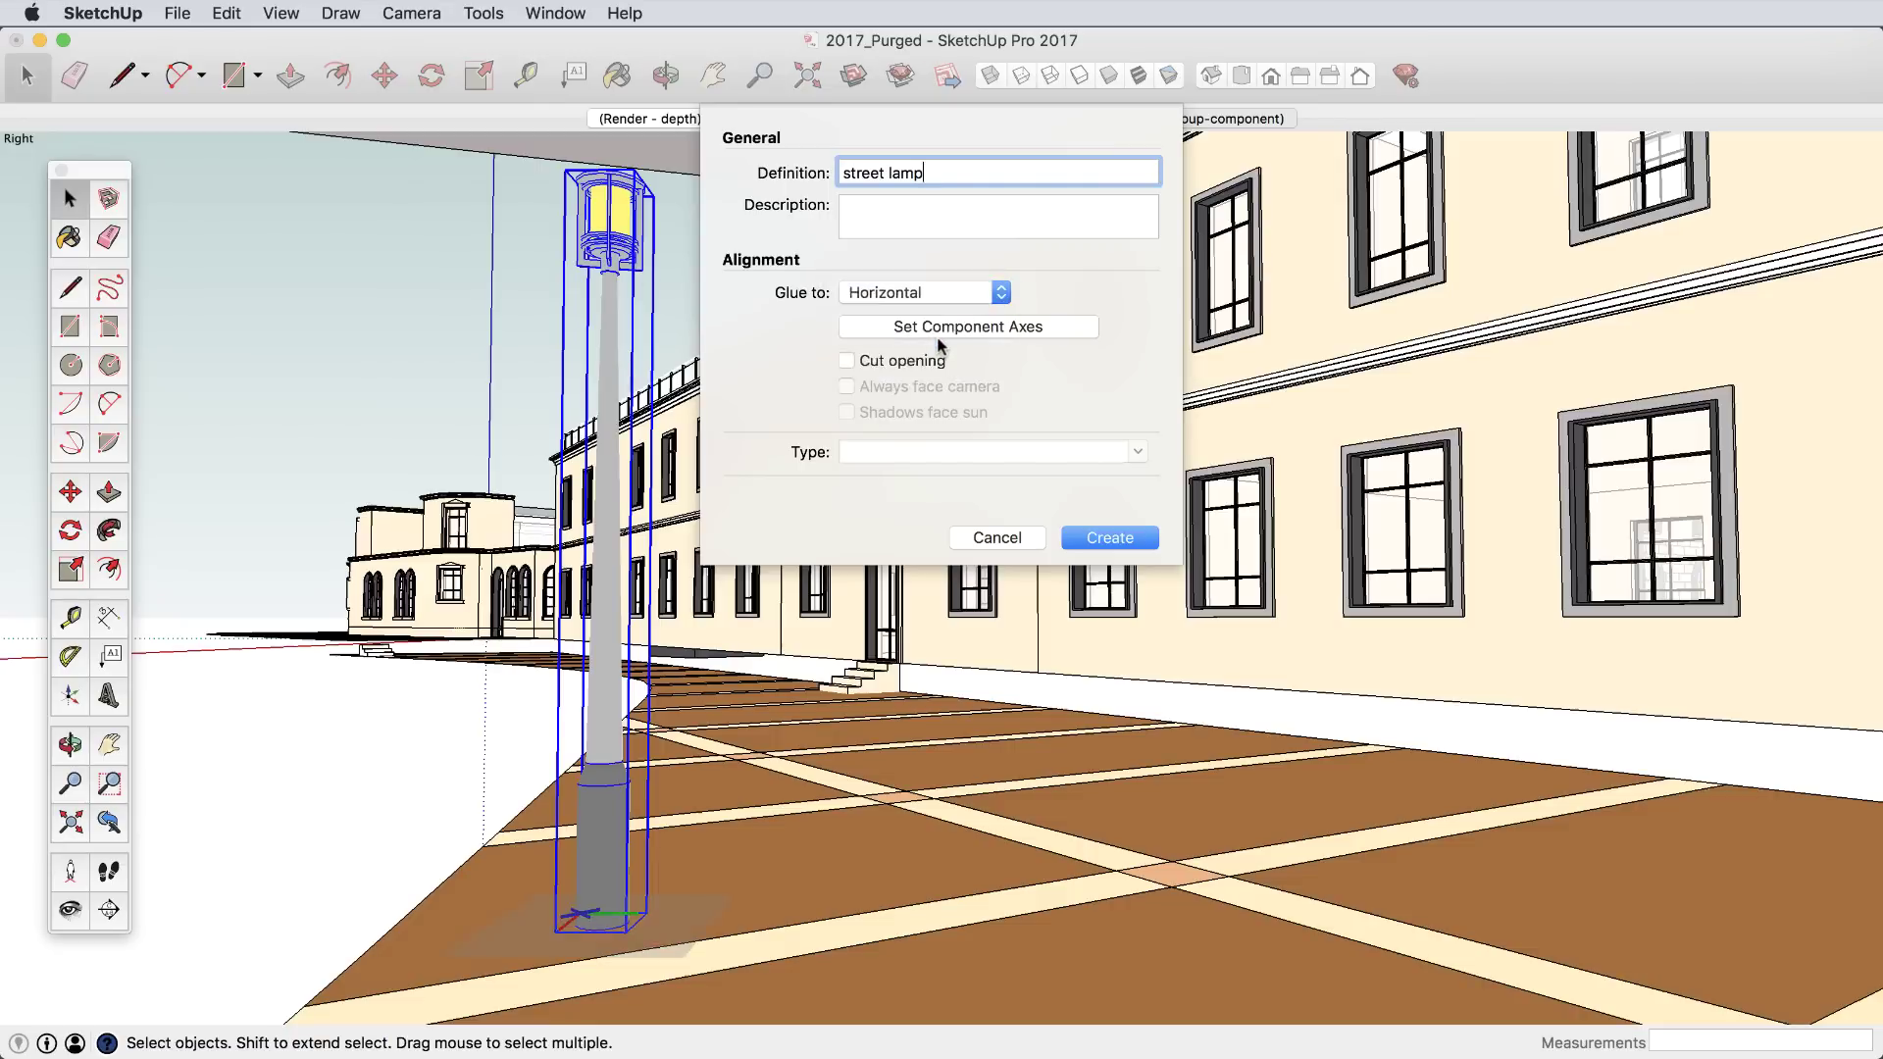
{"action": "left_click", "coordinate": [1096, 539]}
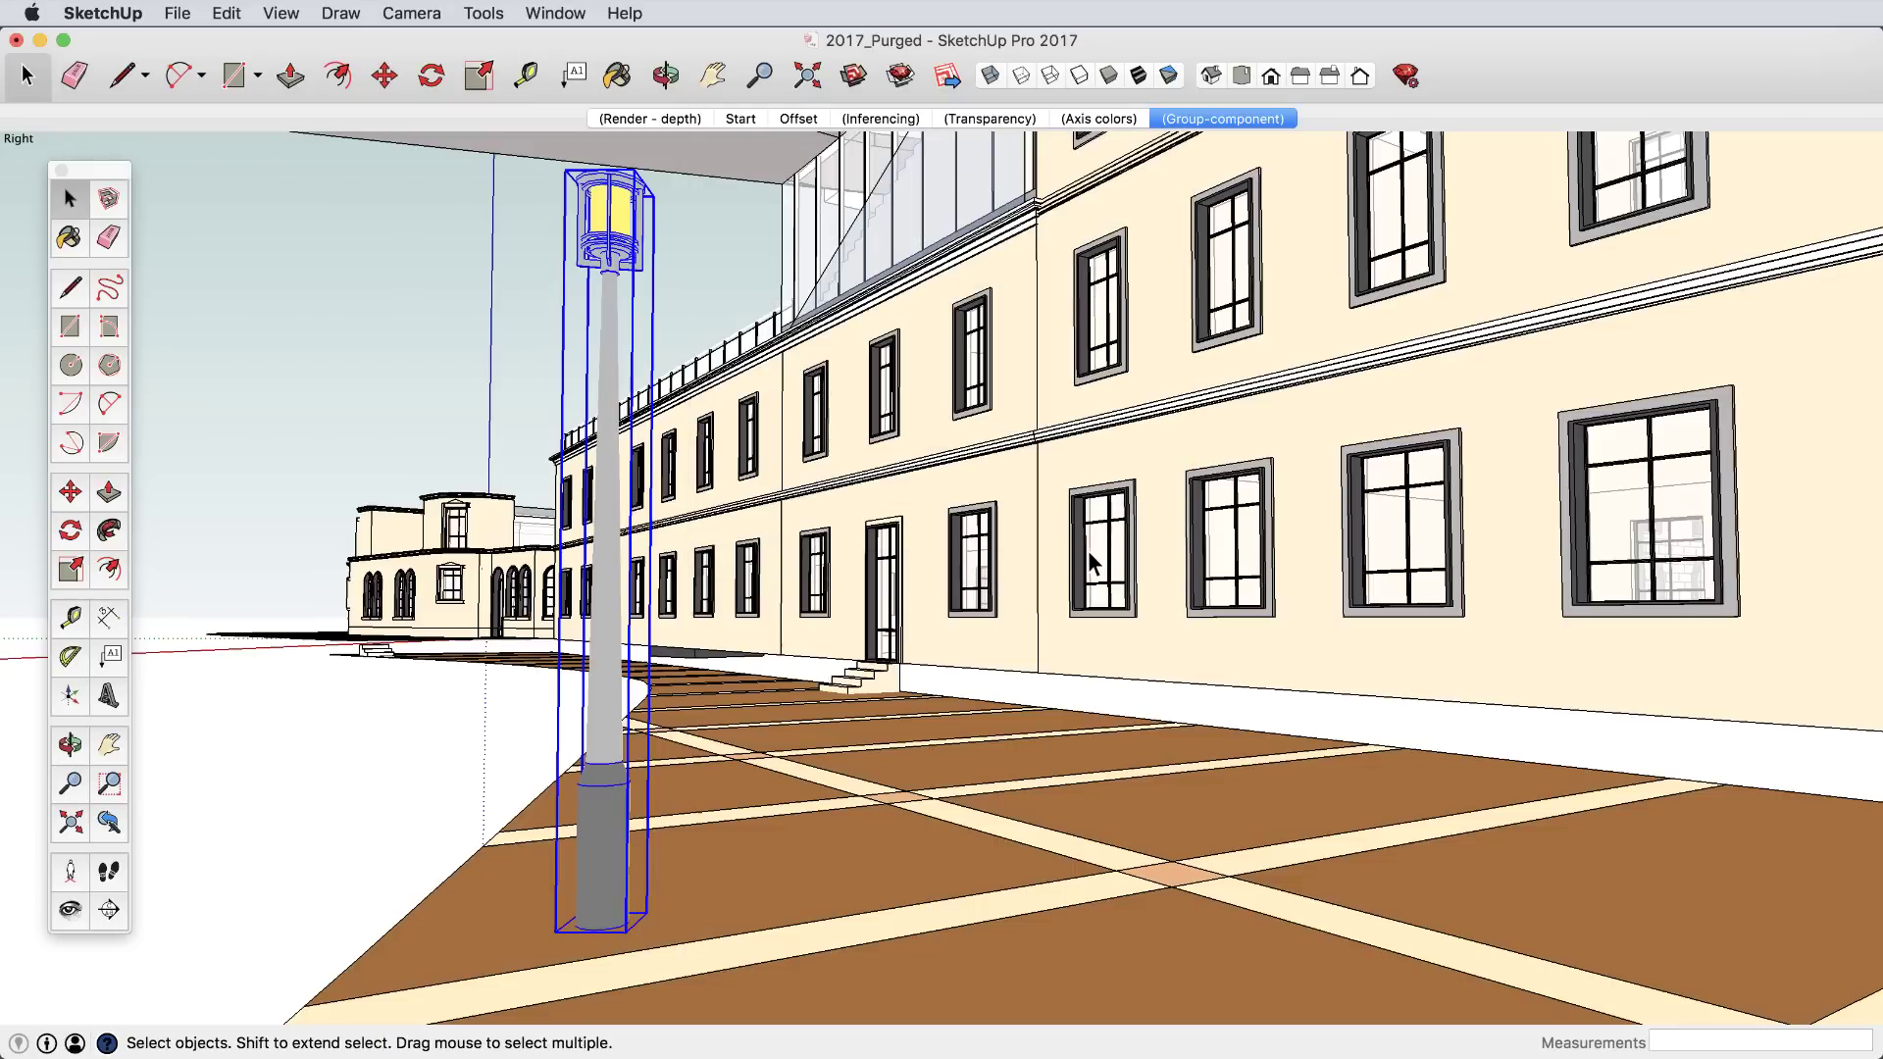
Draw a new table stretching across the LayOut page.
{"action": "left_click", "coordinate": [410, 405]}
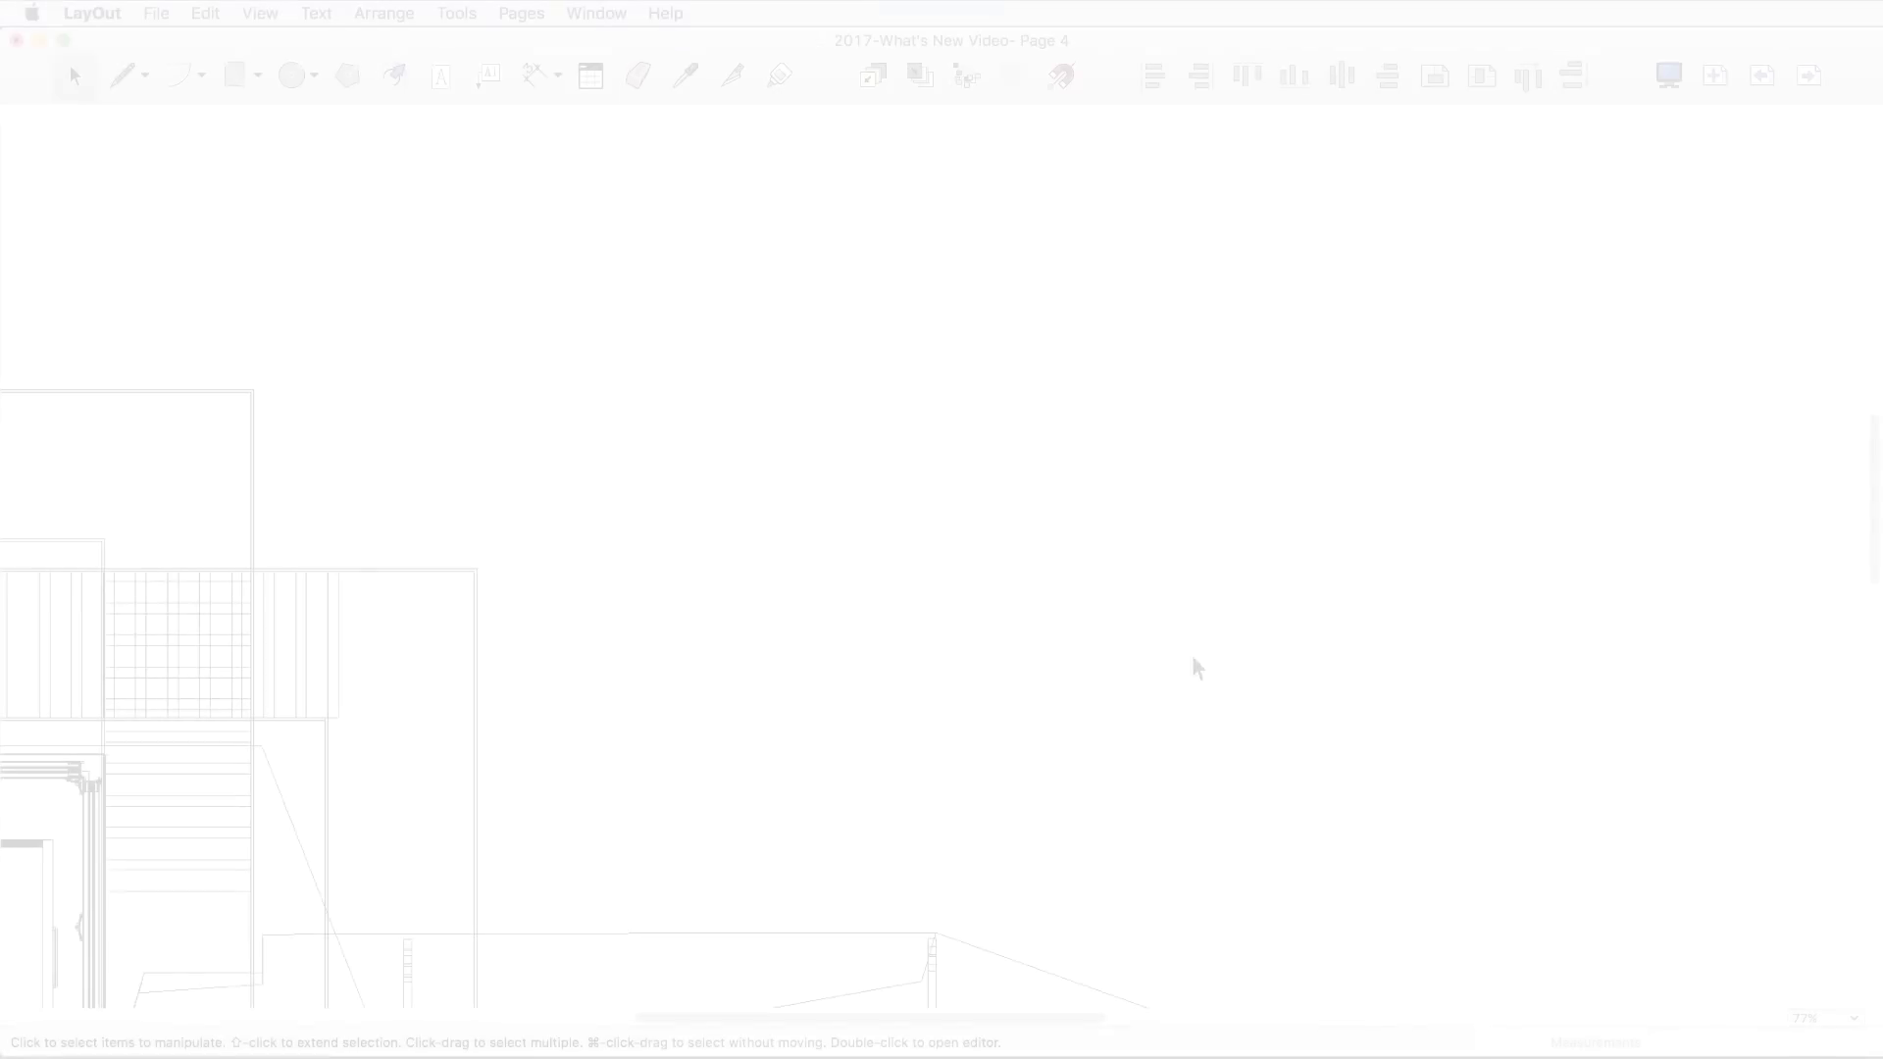
{"action": "left_click", "coordinate": [591, 76]}
{"action": "left_click", "coordinate": [522, 255]}
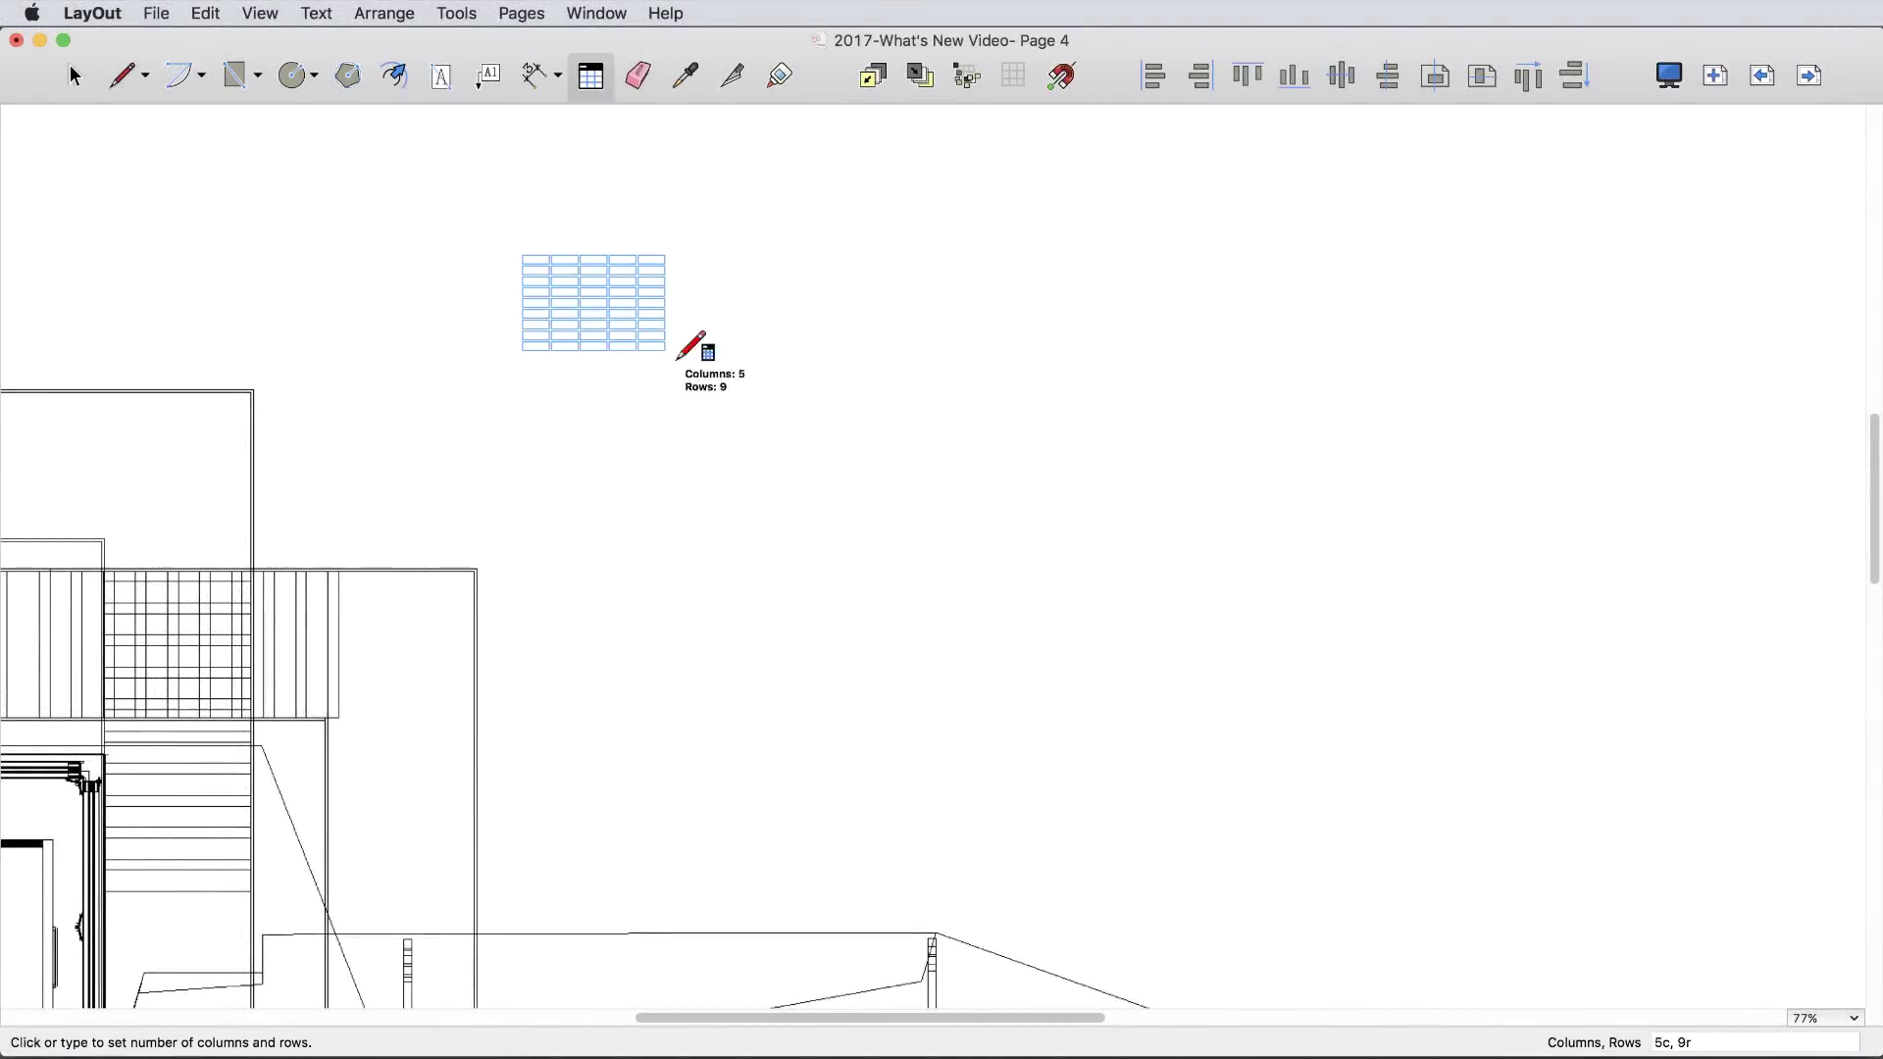
{"action": "left_click", "coordinate": [684, 355]}
{"action": "left_click", "coordinate": [1743, 799]}
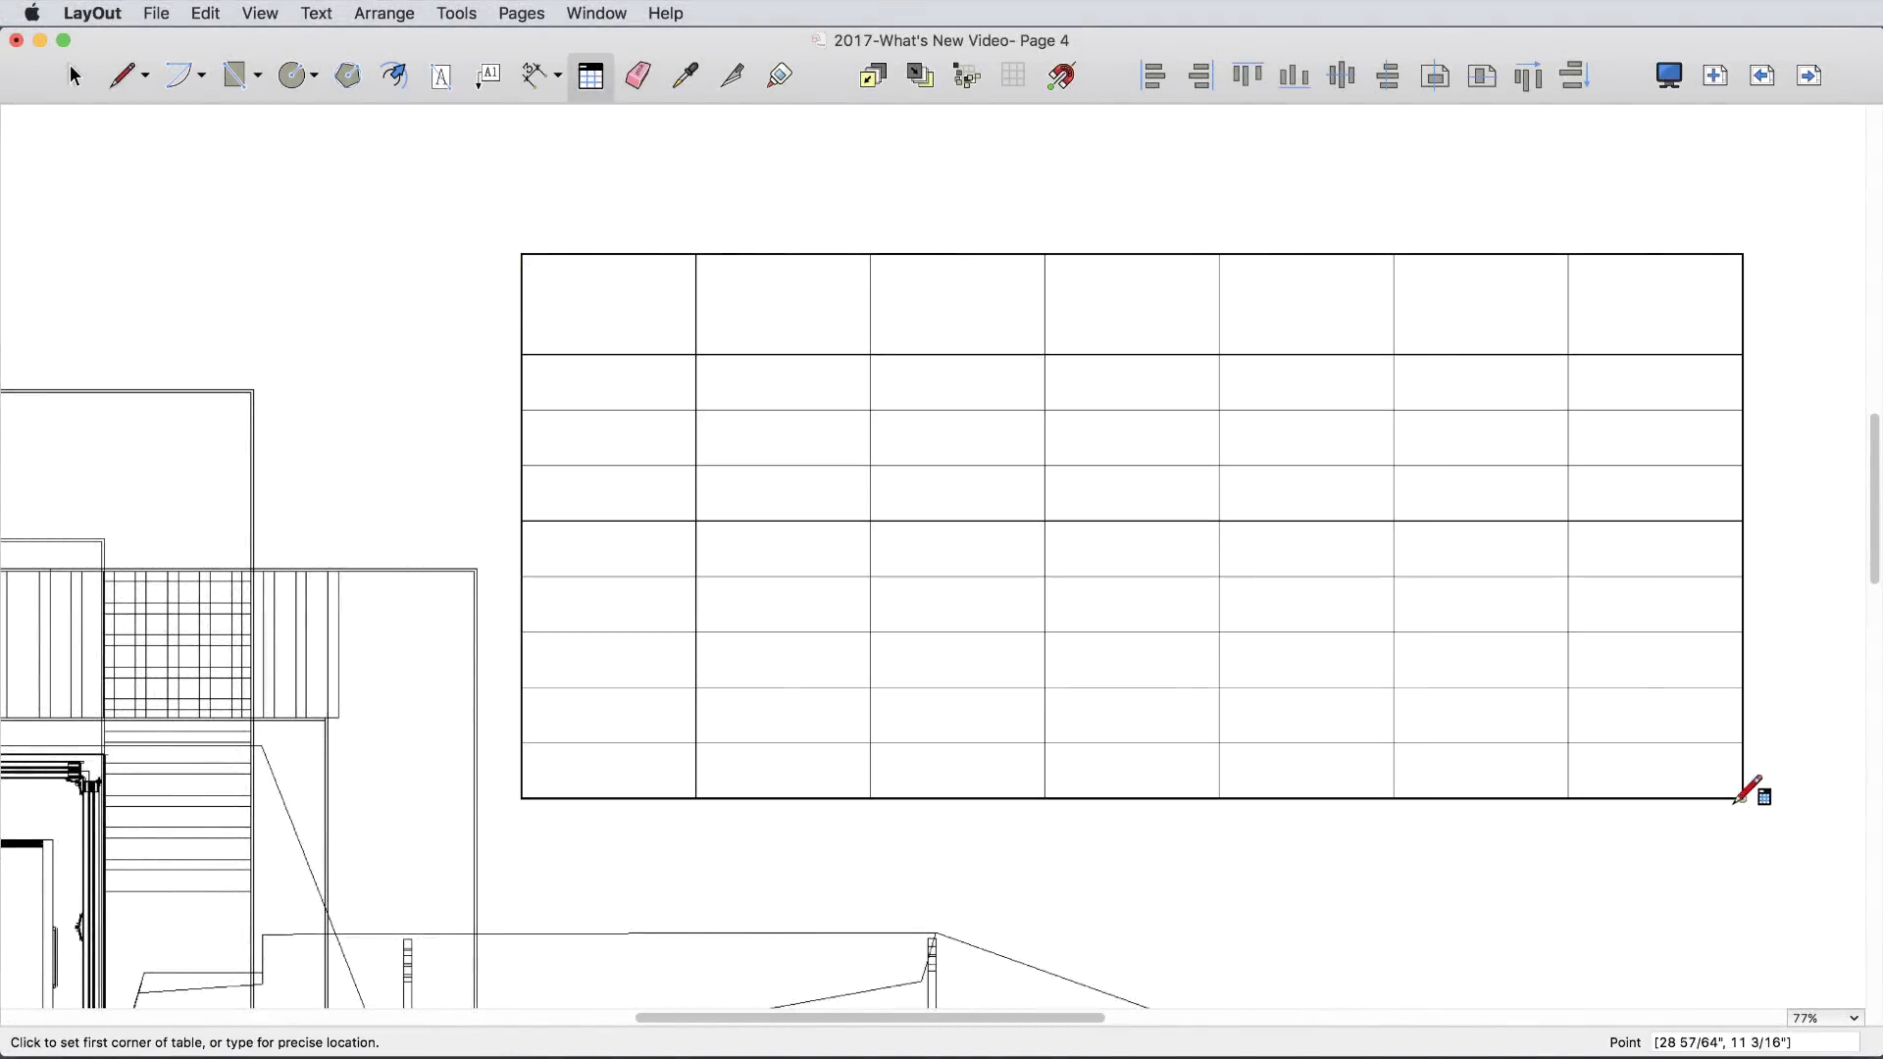
{"action": "key", "text": "space"}
Merge the two selected row-2 cells, and merge the whole top row into one header cell.
{"action": "double_click", "coordinate": [723, 397]}
{"action": "right_click", "coordinate": [920, 387]}
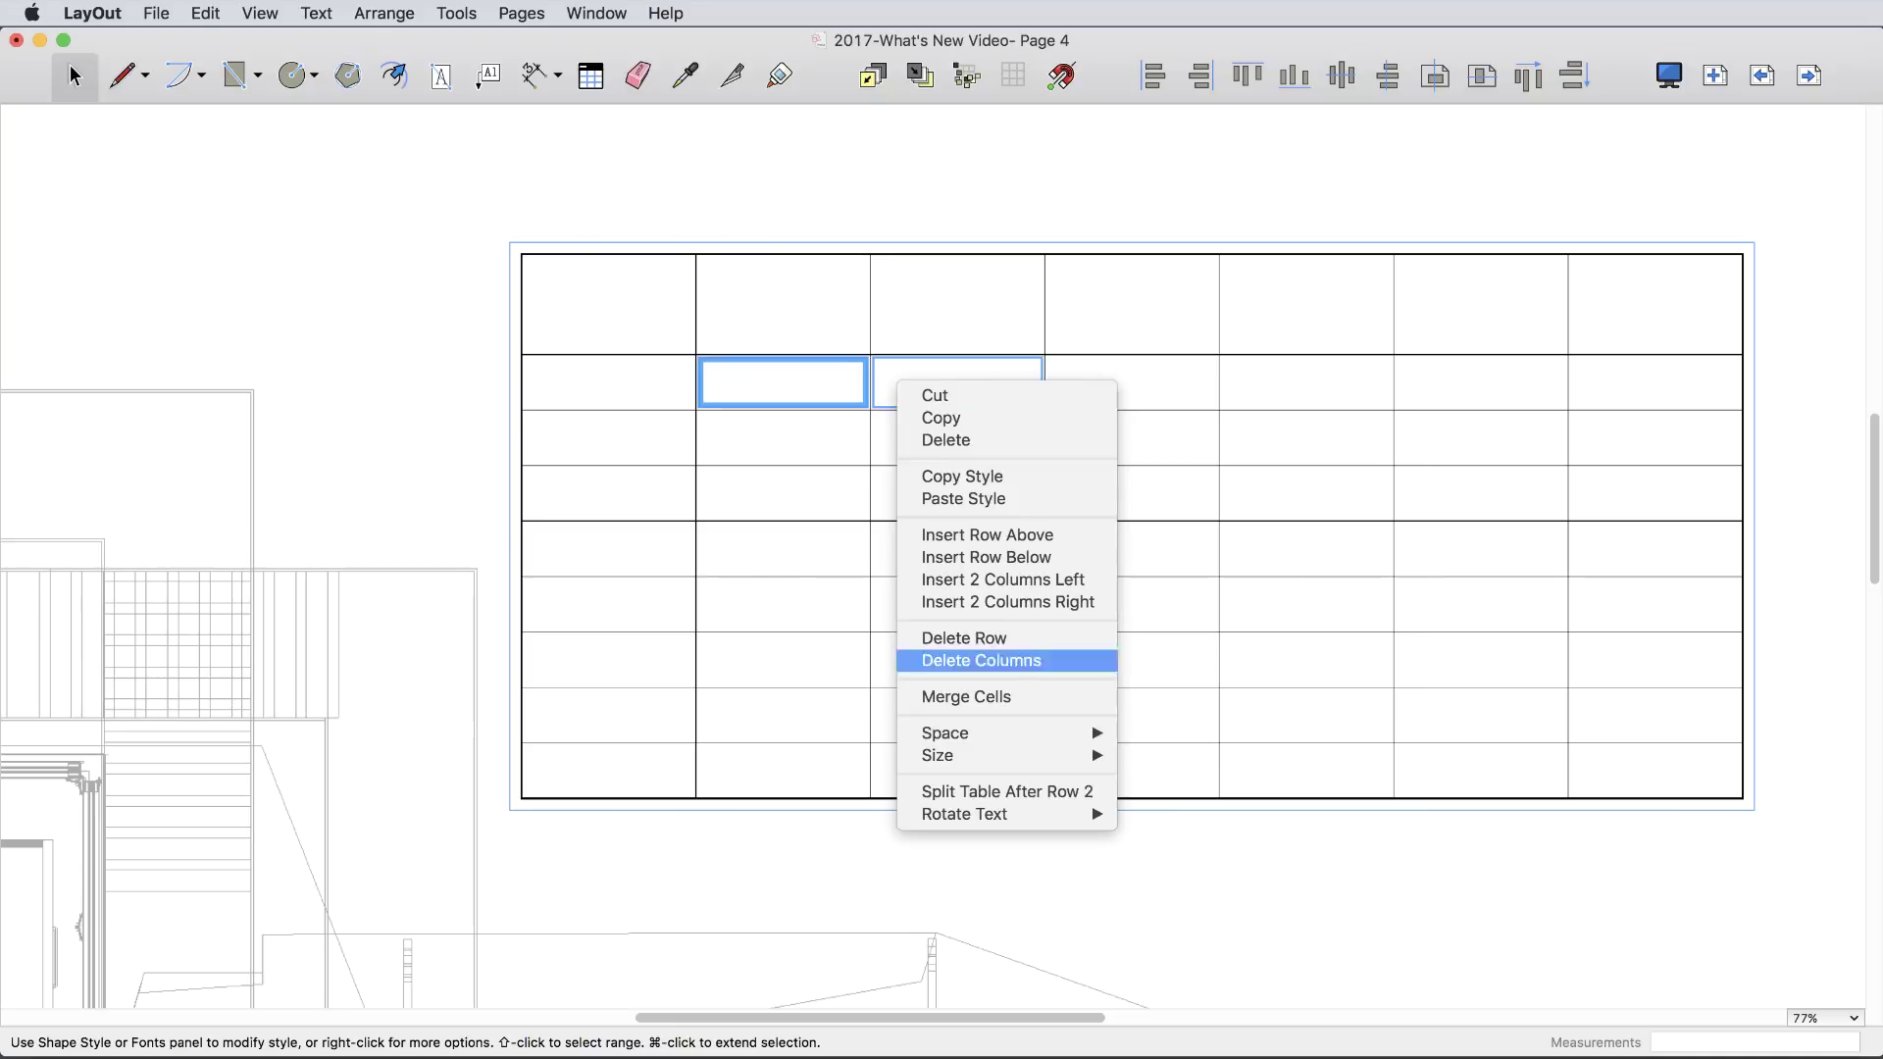
{"action": "left_click", "coordinate": [981, 697]}
{"action": "left_click", "coordinate": [677, 345]}
{"action": "left_click", "coordinate": [1494, 343], "text": "shift"}
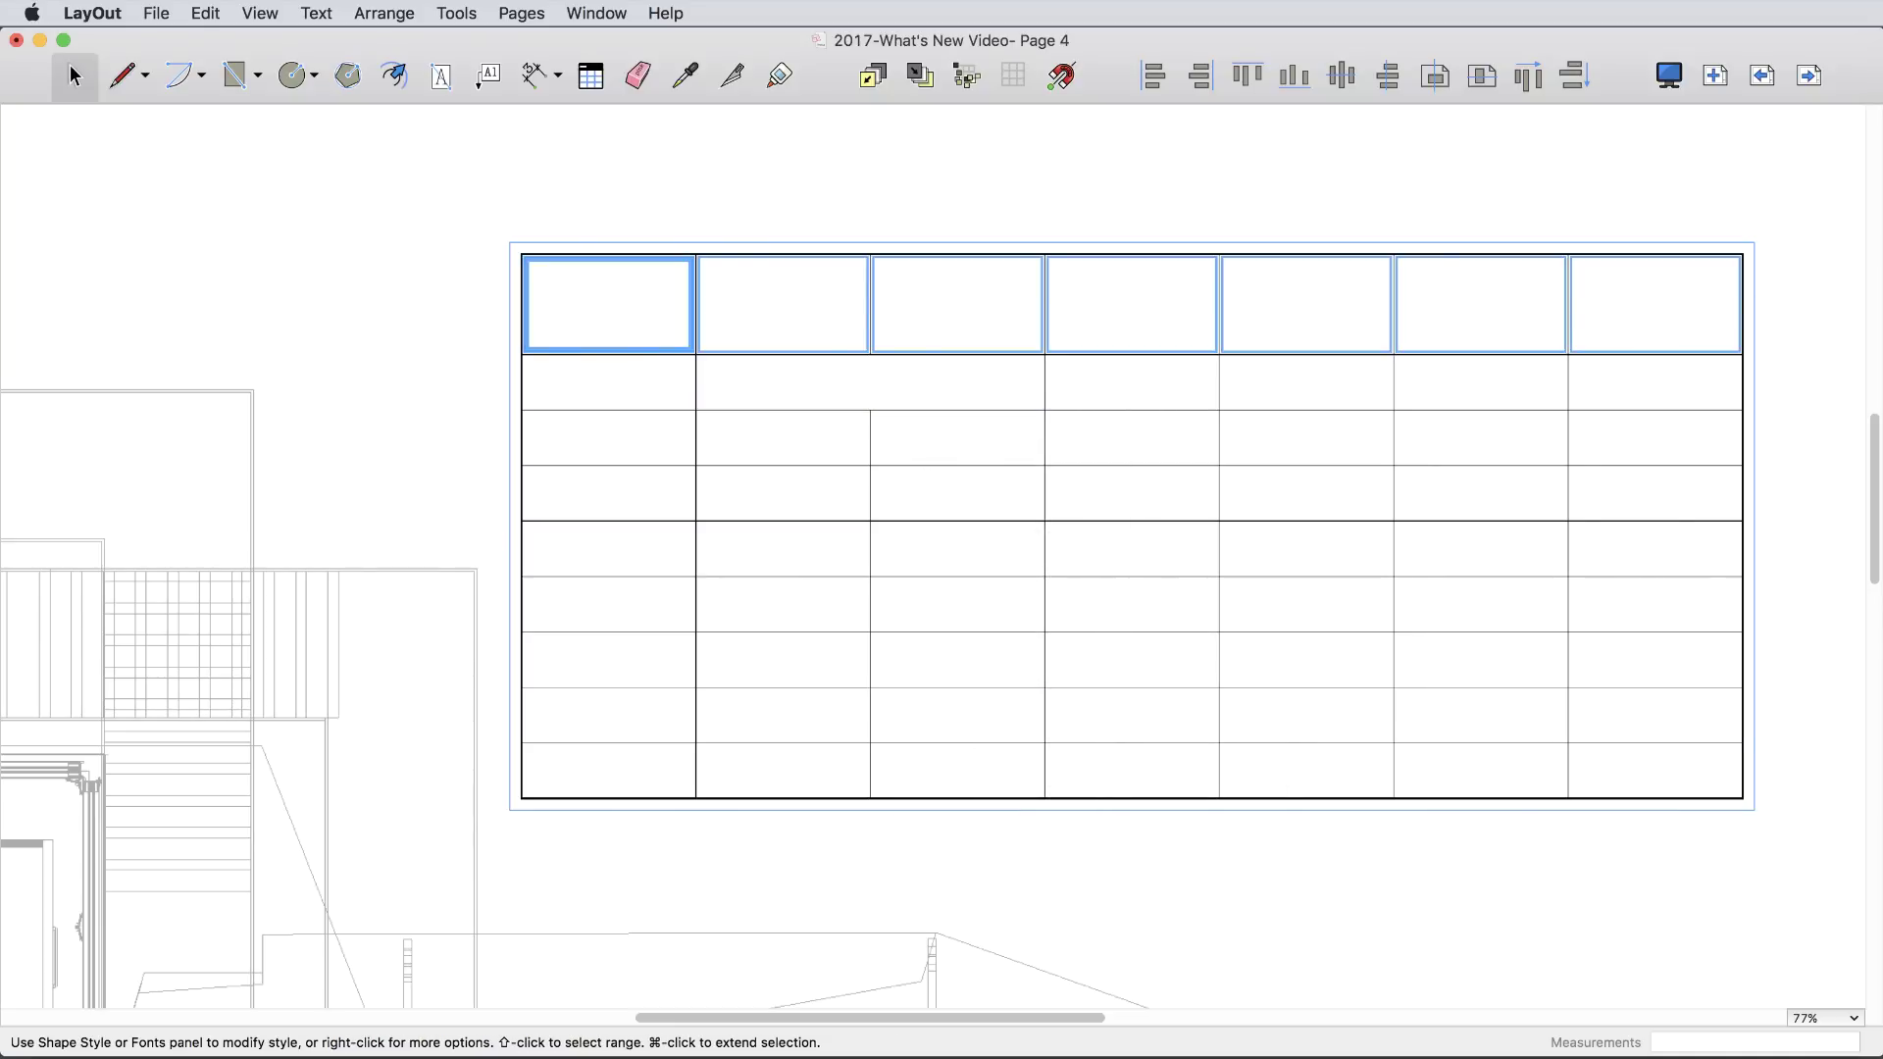
{"action": "right_click", "coordinate": [1554, 308]}
{"action": "left_click", "coordinate": [1609, 602]}
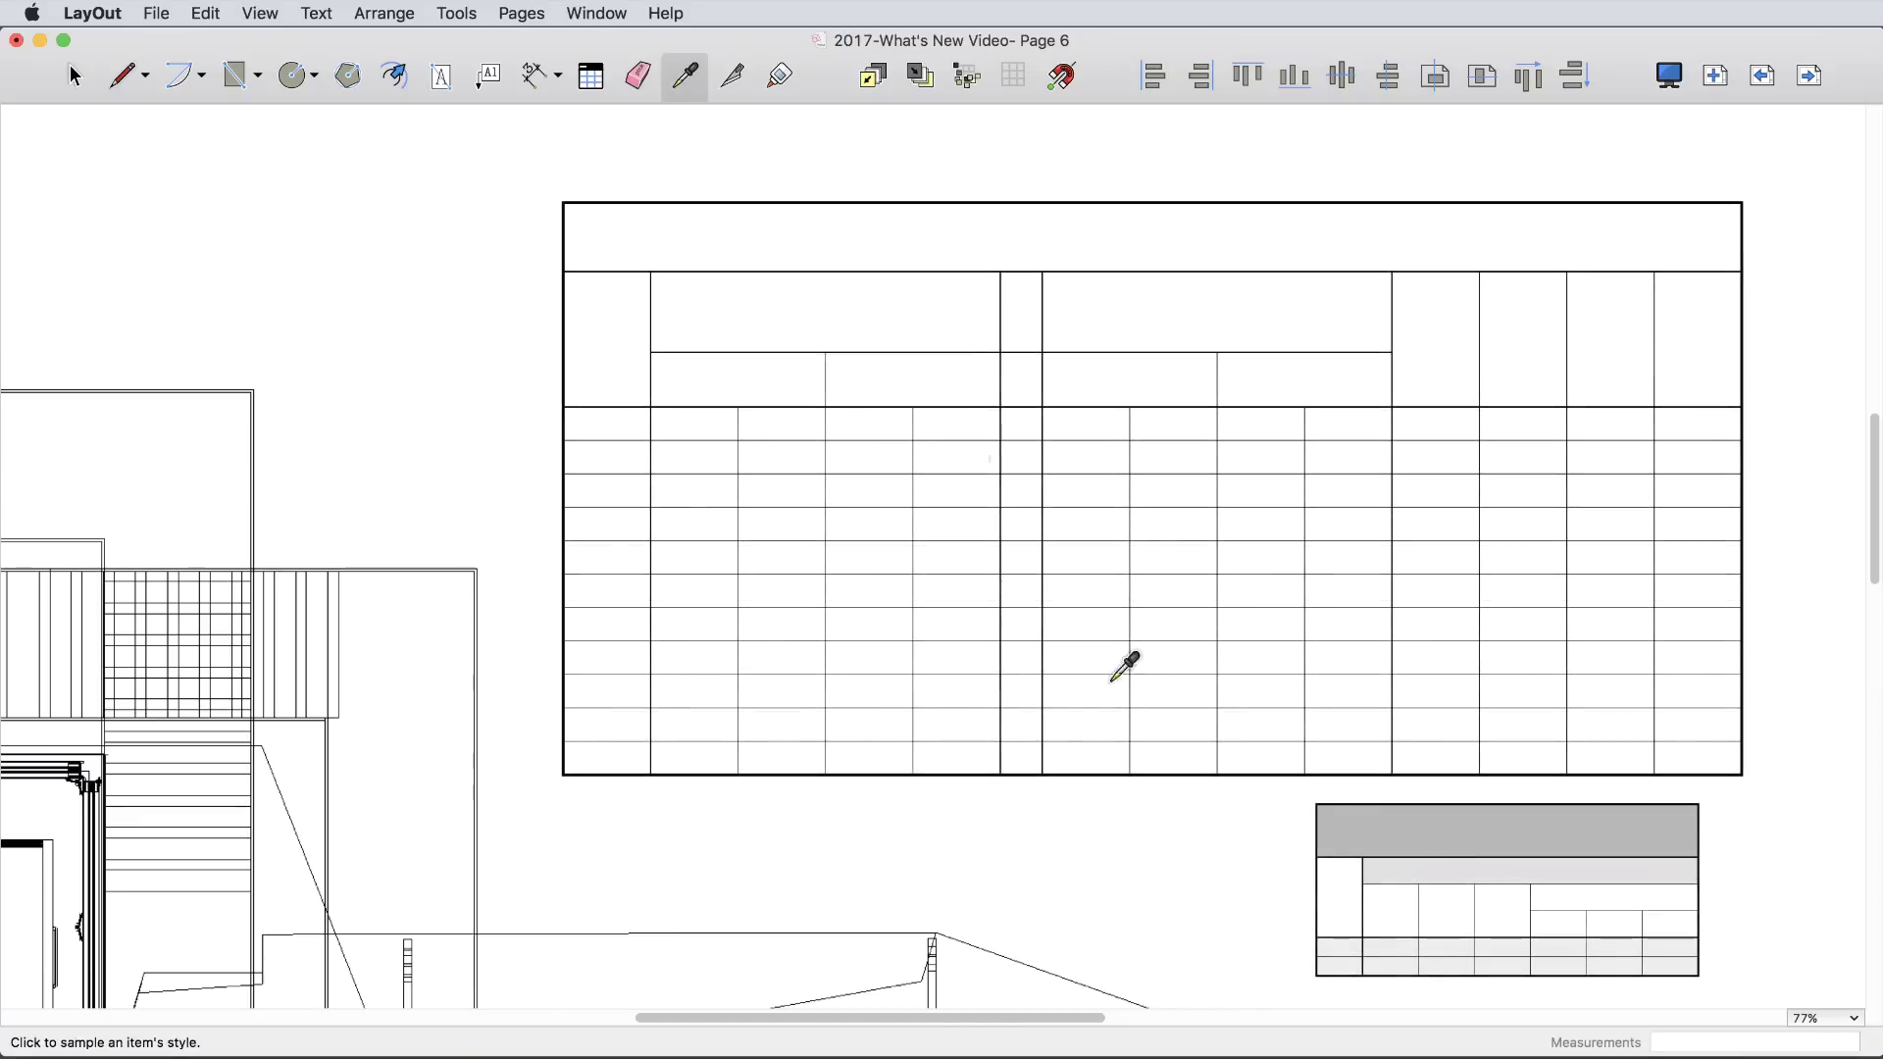
Copy the small grey table's style onto the large schedule table.
{"action": "left_click", "coordinate": [1466, 865]}
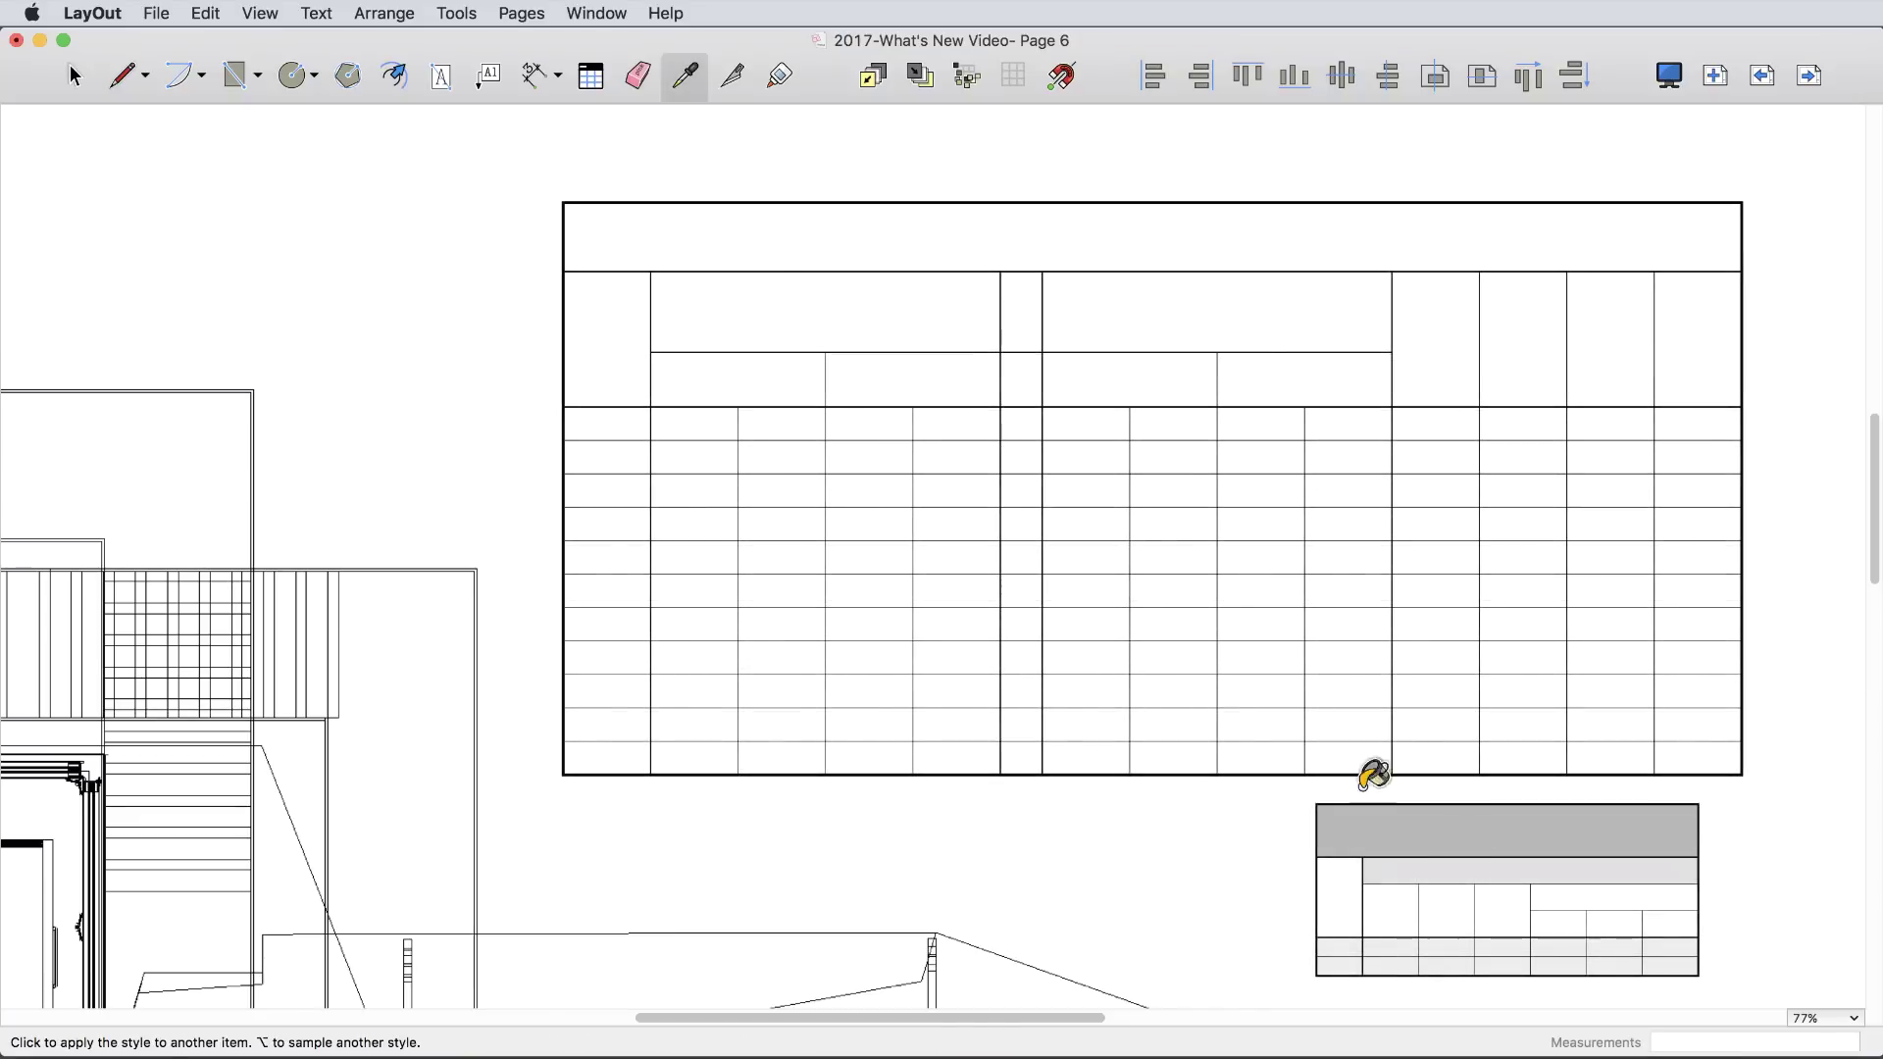
{"action": "left_click", "coordinate": [1236, 659]}
{"action": "key", "text": "space"}
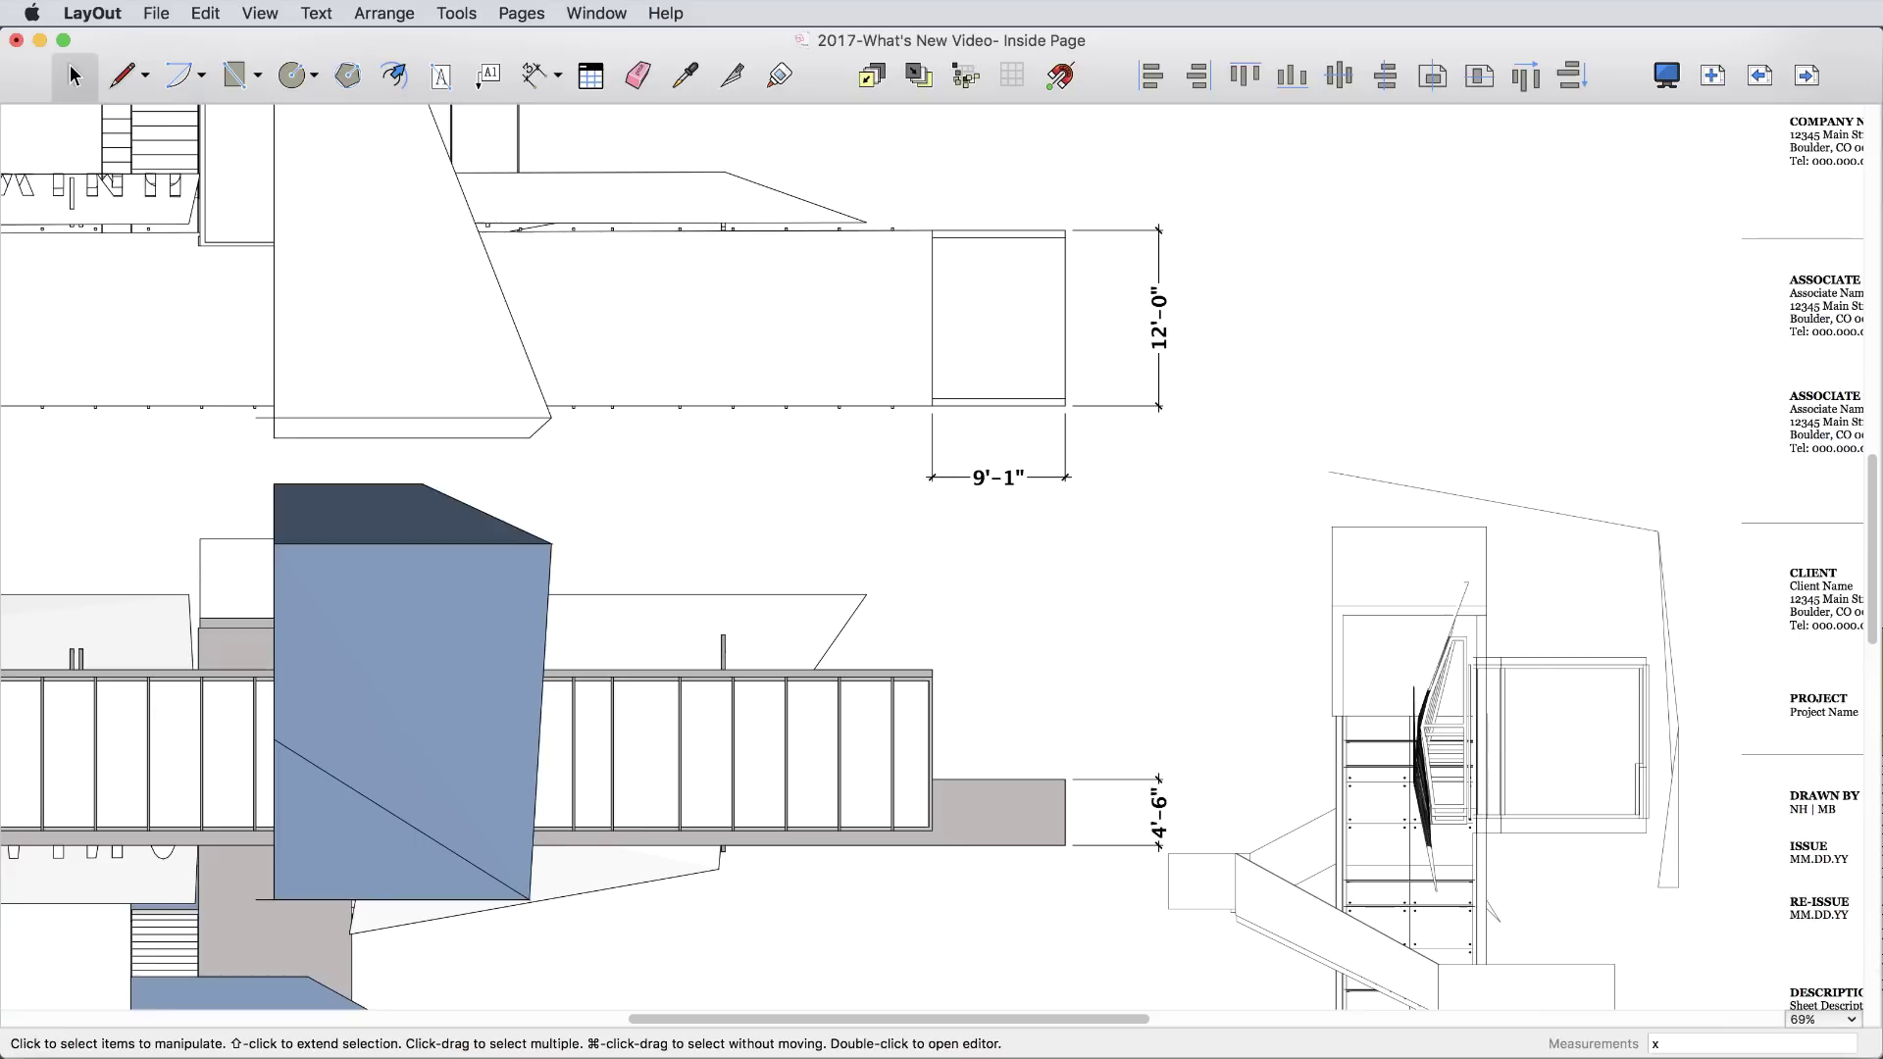
Add a 9'-1" dimension across the lower drawing's box end and move it up above it.
{"action": "key", "text": "d"}
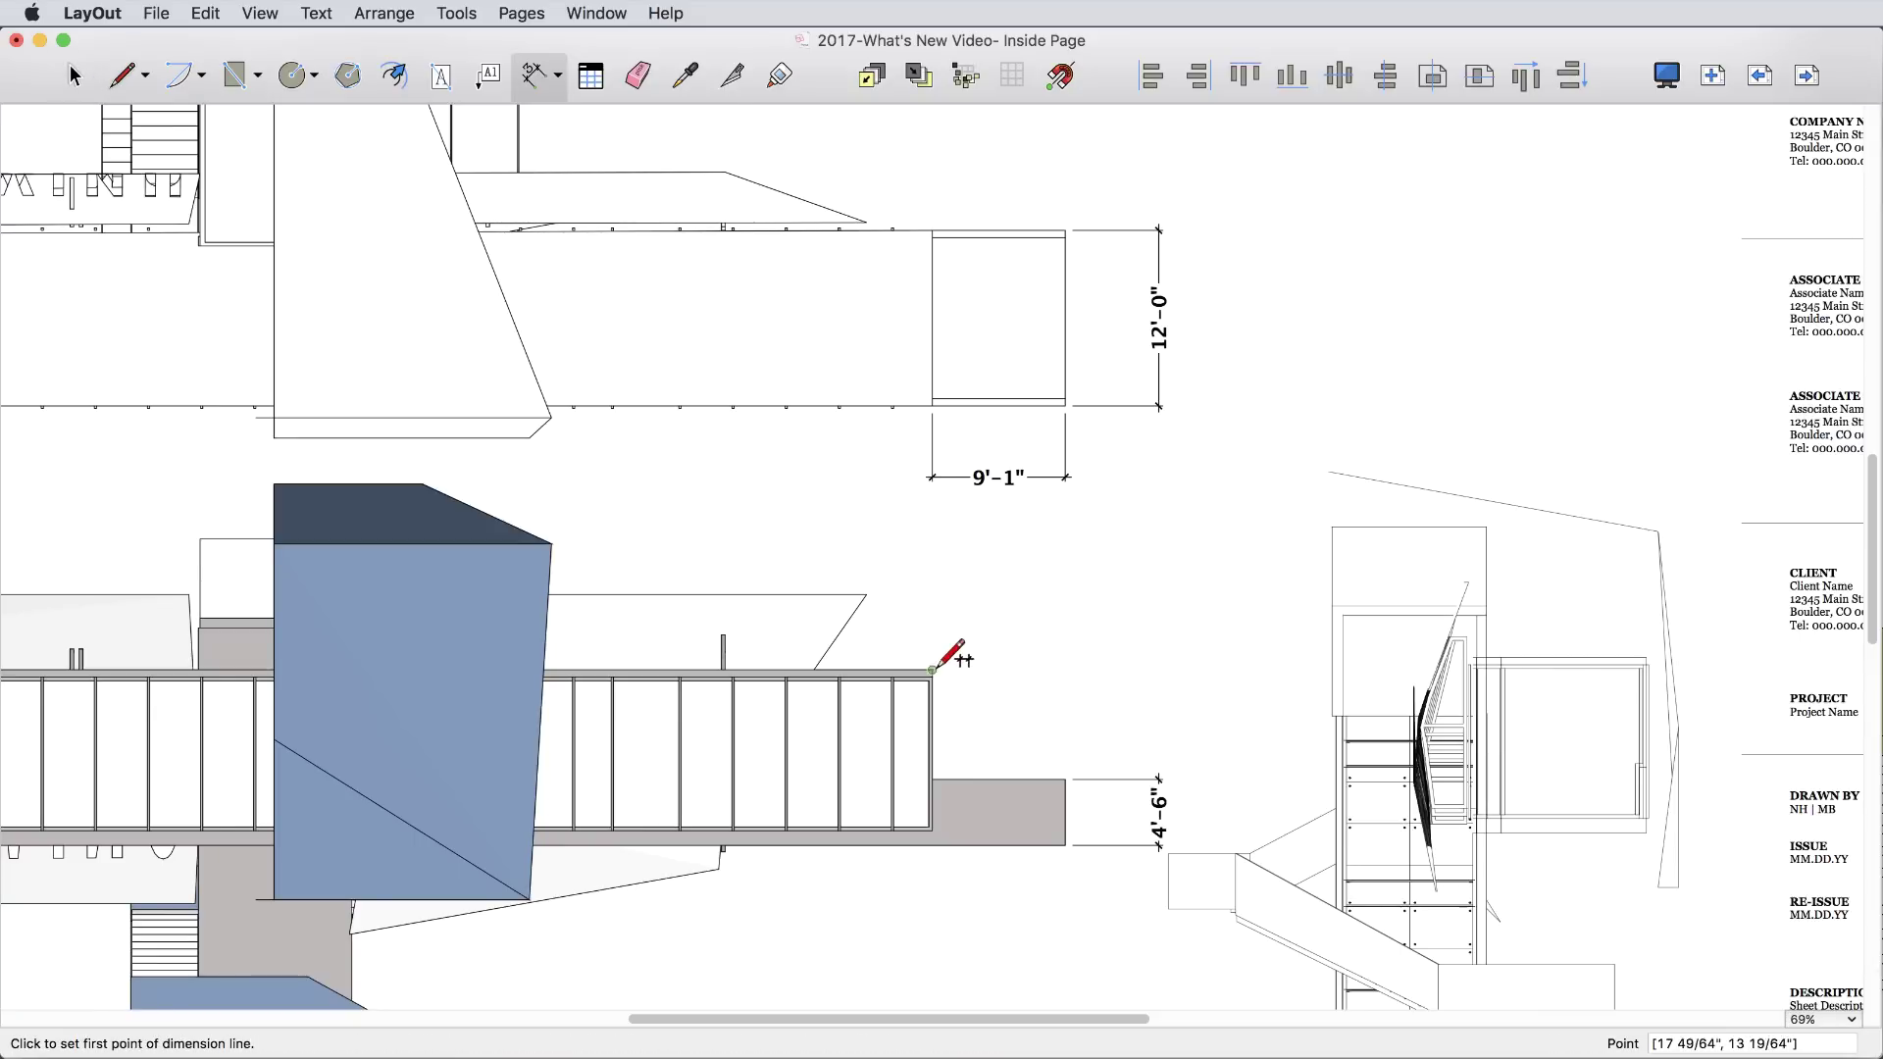
{"action": "left_click", "coordinate": [932, 673]}
{"action": "left_click", "coordinate": [1065, 780]}
{"action": "left_click", "coordinate": [1034, 628]}
{"action": "key", "text": "space"}
{"action": "left_click", "coordinate": [1043, 631]}
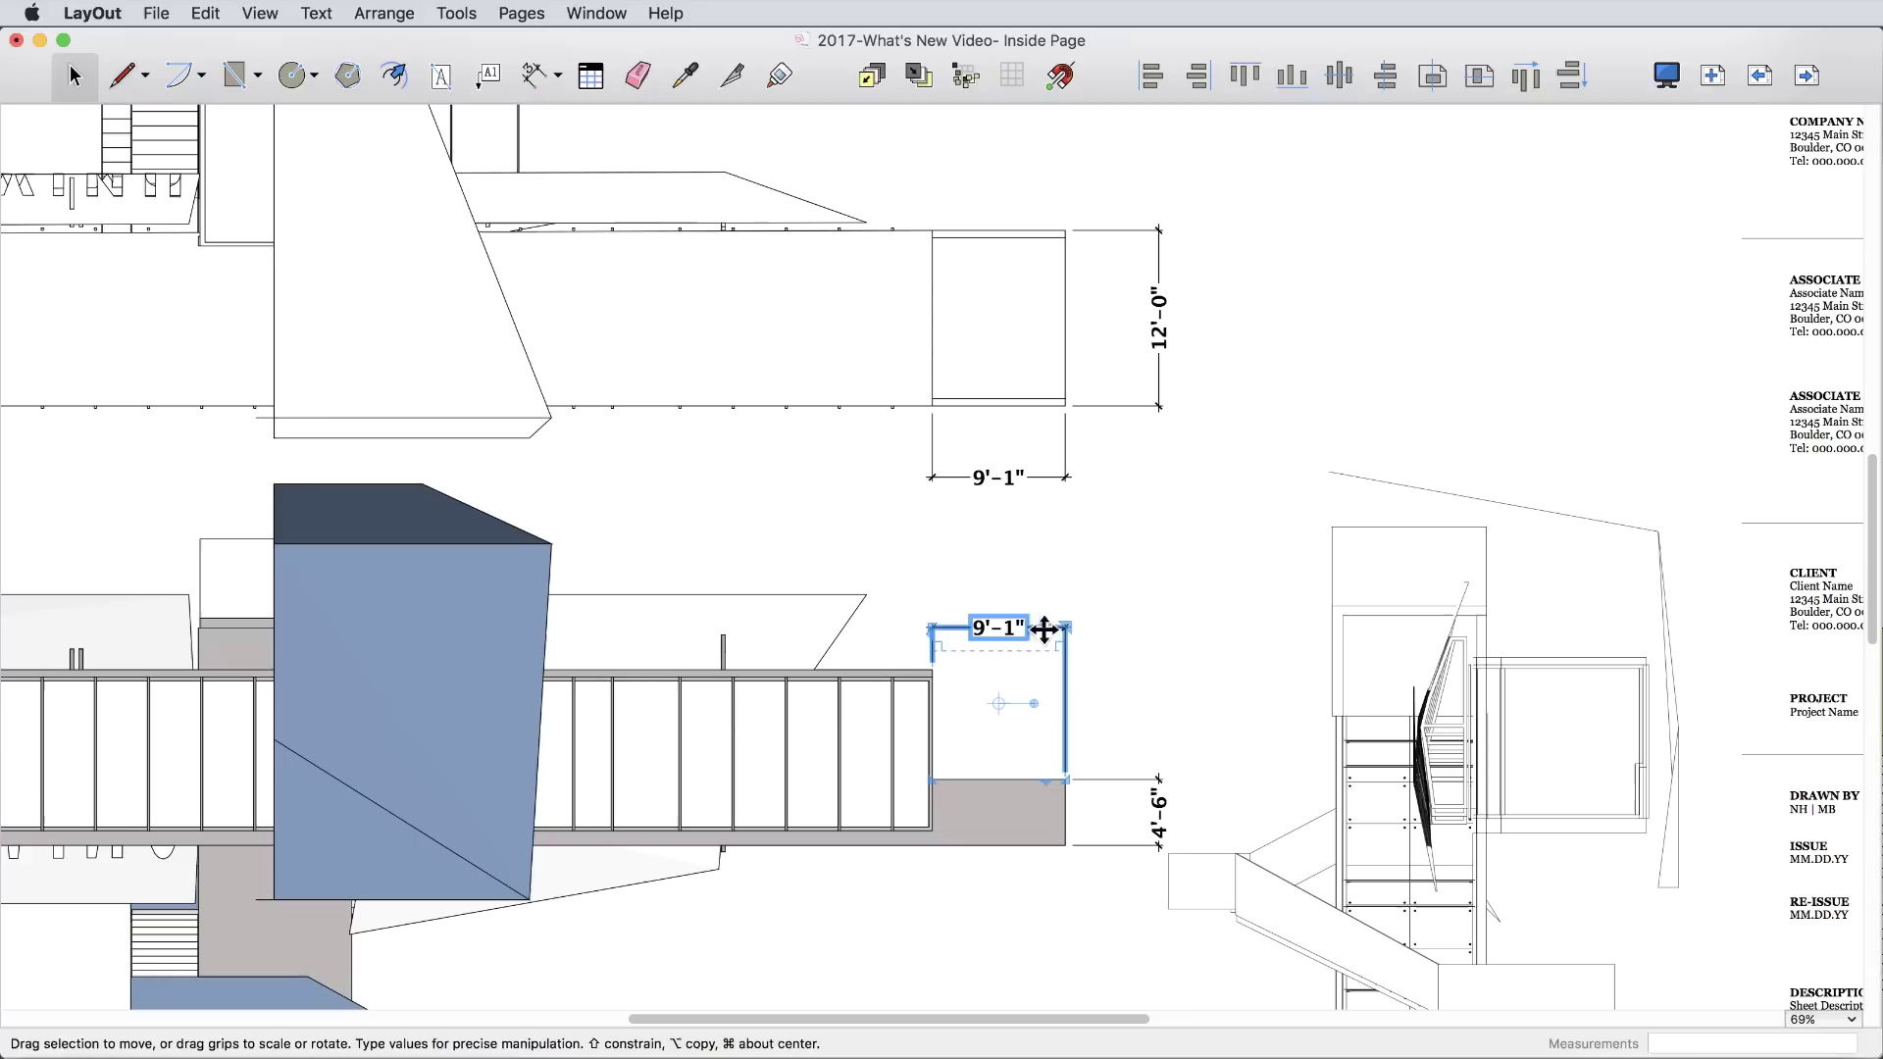
{"action": "left_click_drag", "start_coordinate": [951, 626], "coordinate": [951, 528]}
{"action": "left_click", "coordinate": [1164, 569]}
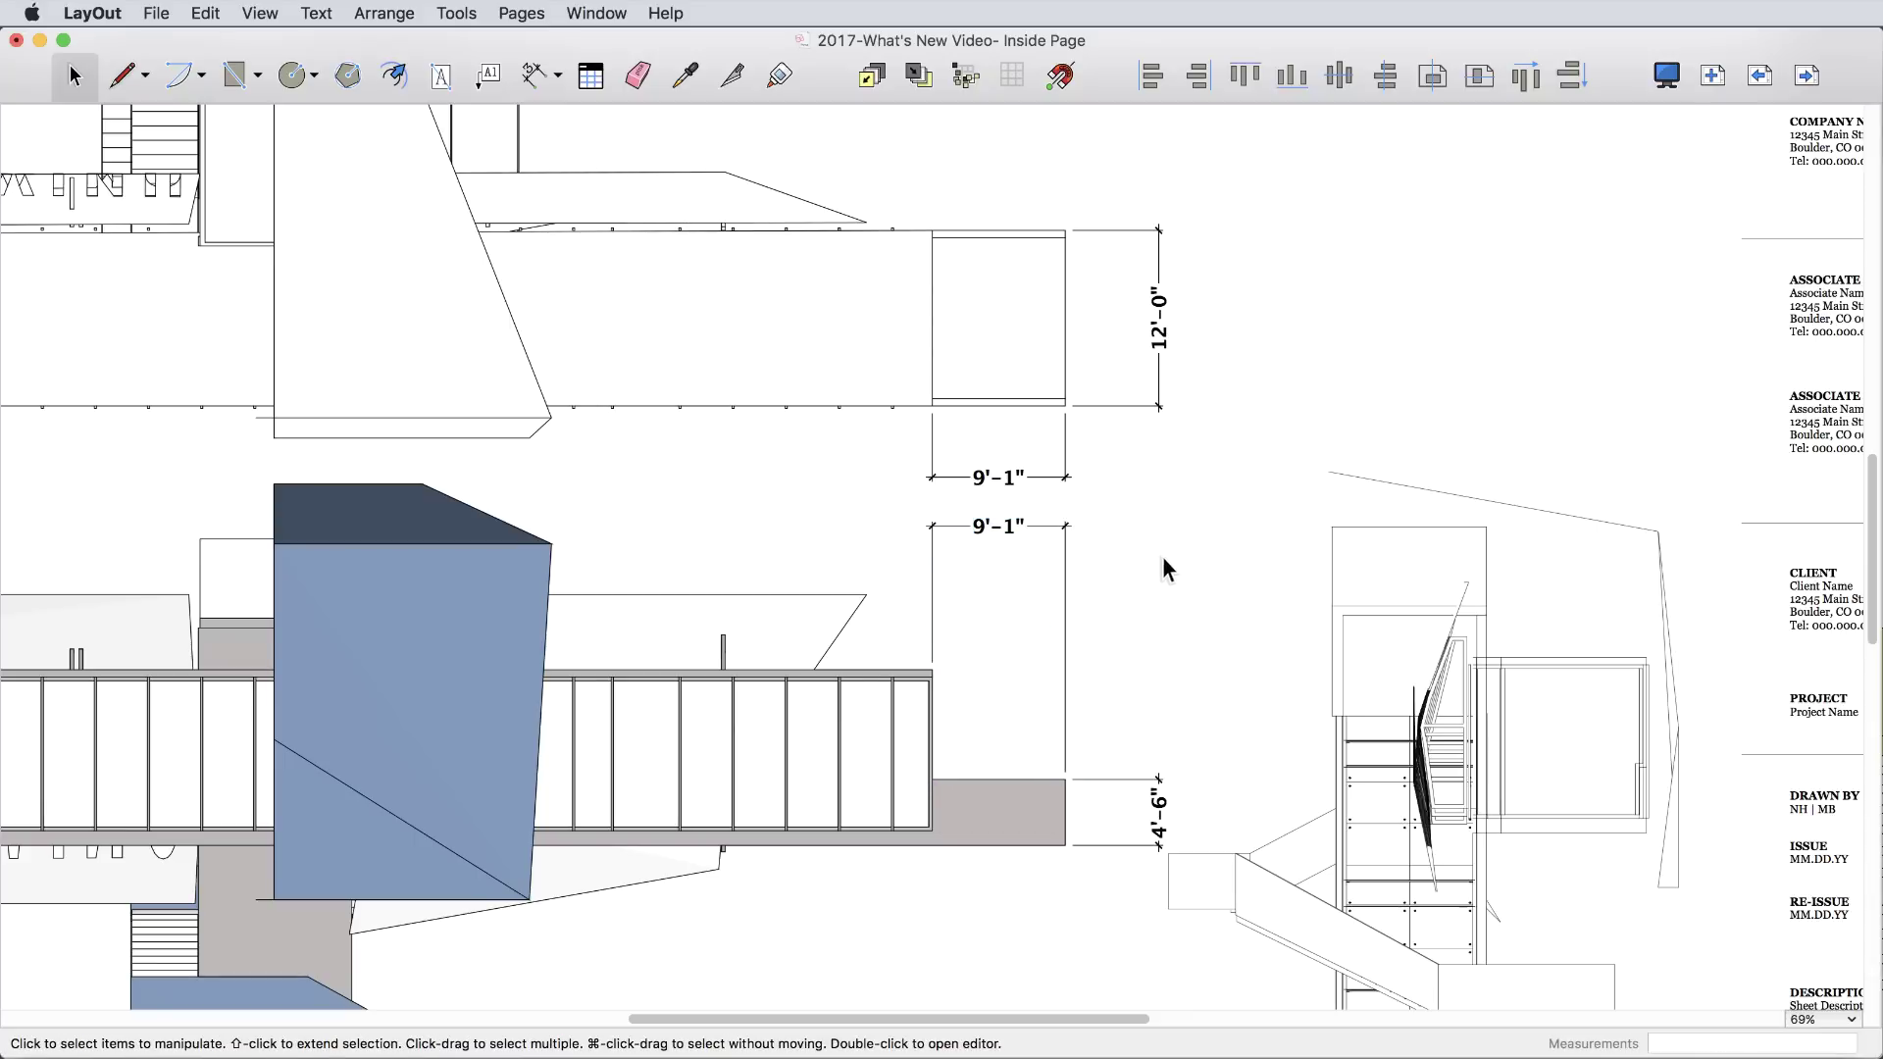
Open the viewport's model in SketchUp and move the box end edges out 2 feet.
{"action": "right_click", "coordinate": [838, 681]}
{"action": "left_click", "coordinate": [942, 934]}
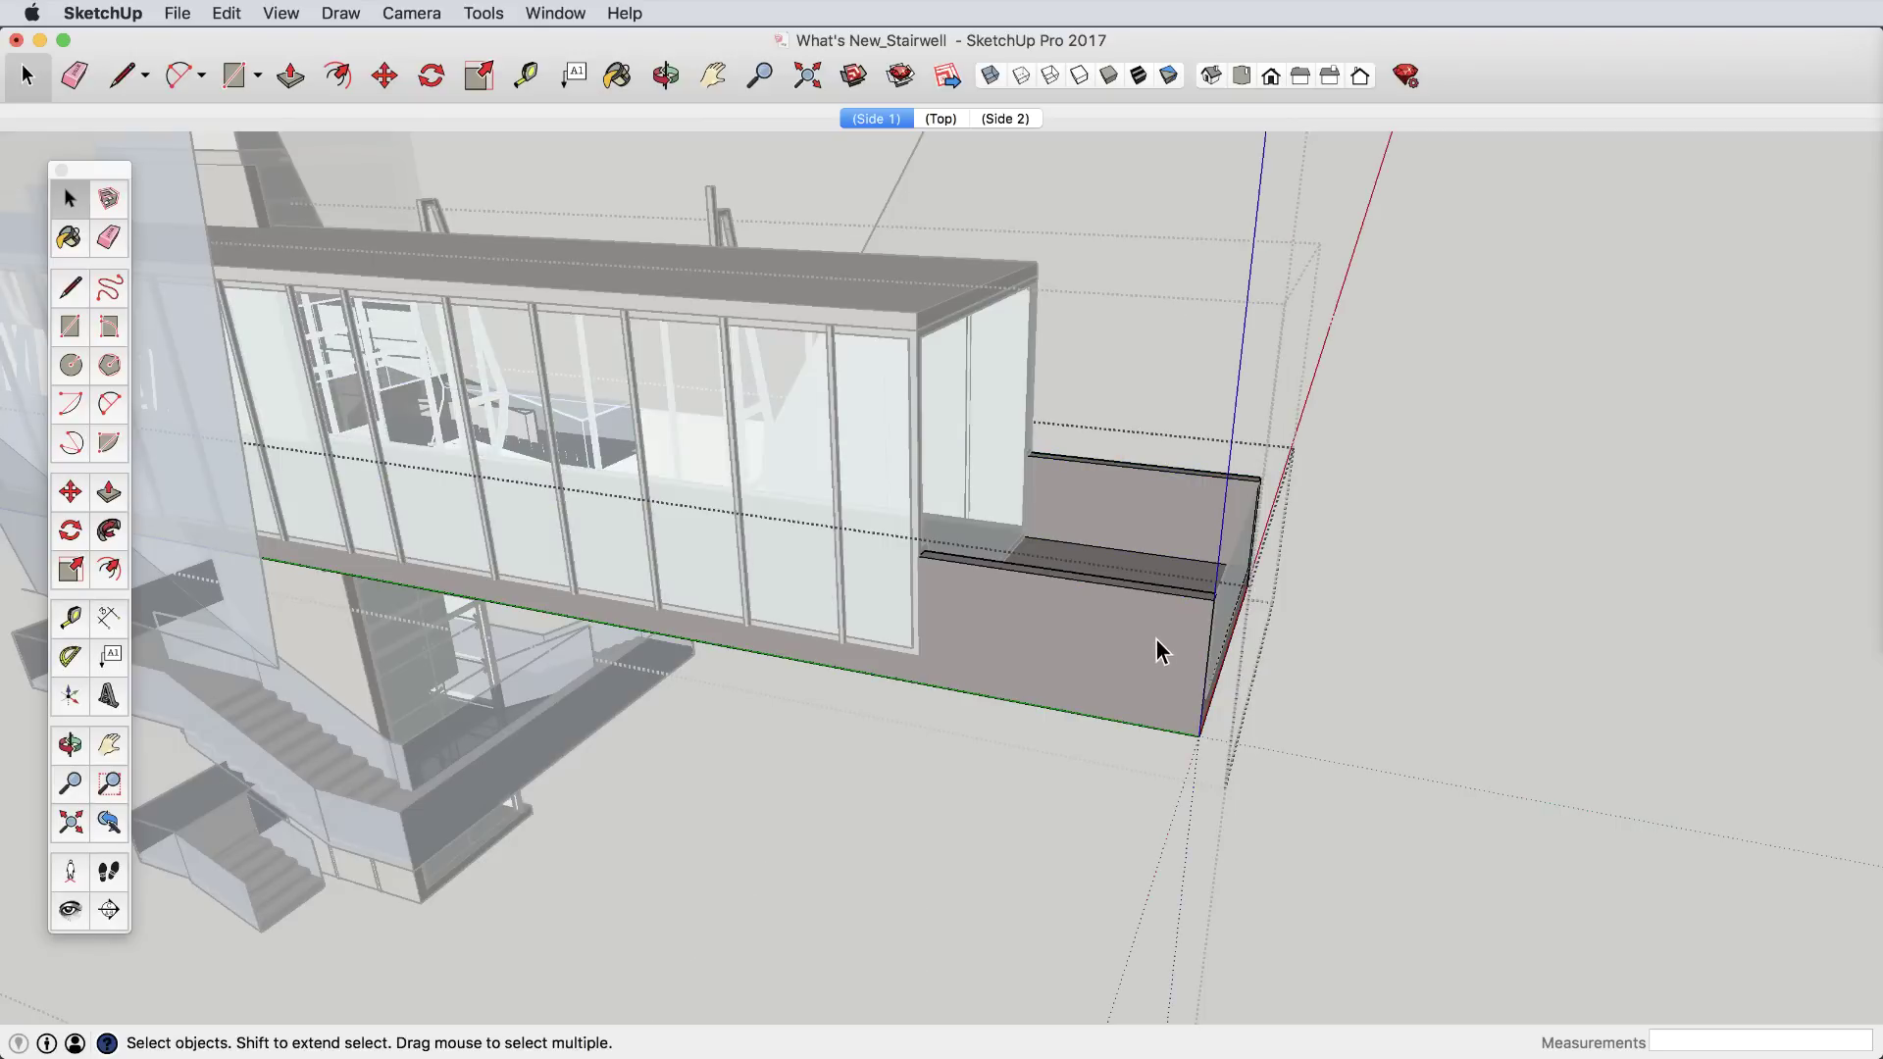
{"action": "left_click_drag", "start_coordinate": [1166, 390], "coordinate": [1348, 778]}
{"action": "key", "text": "m"}
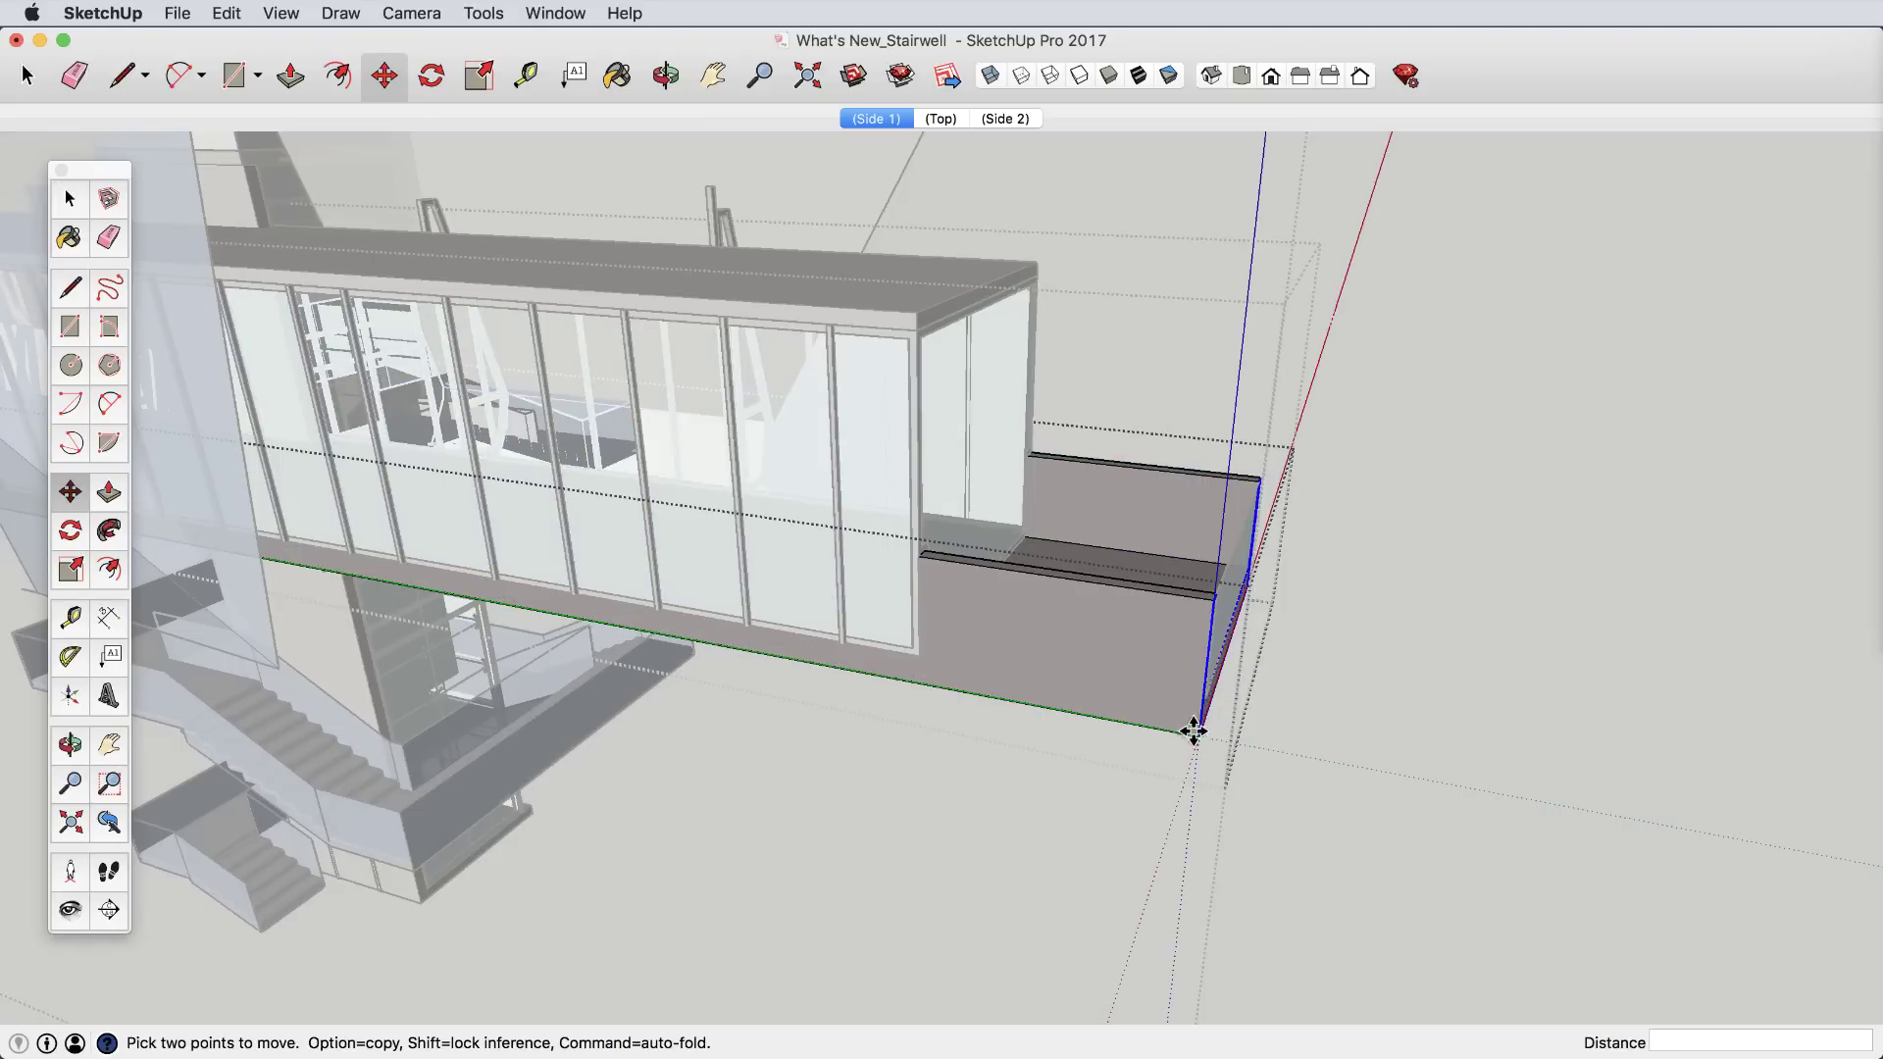
{"action": "left_click", "coordinate": [1199, 734]}
{"action": "key", "text": "Return"}
{"action": "key", "text": "space"}
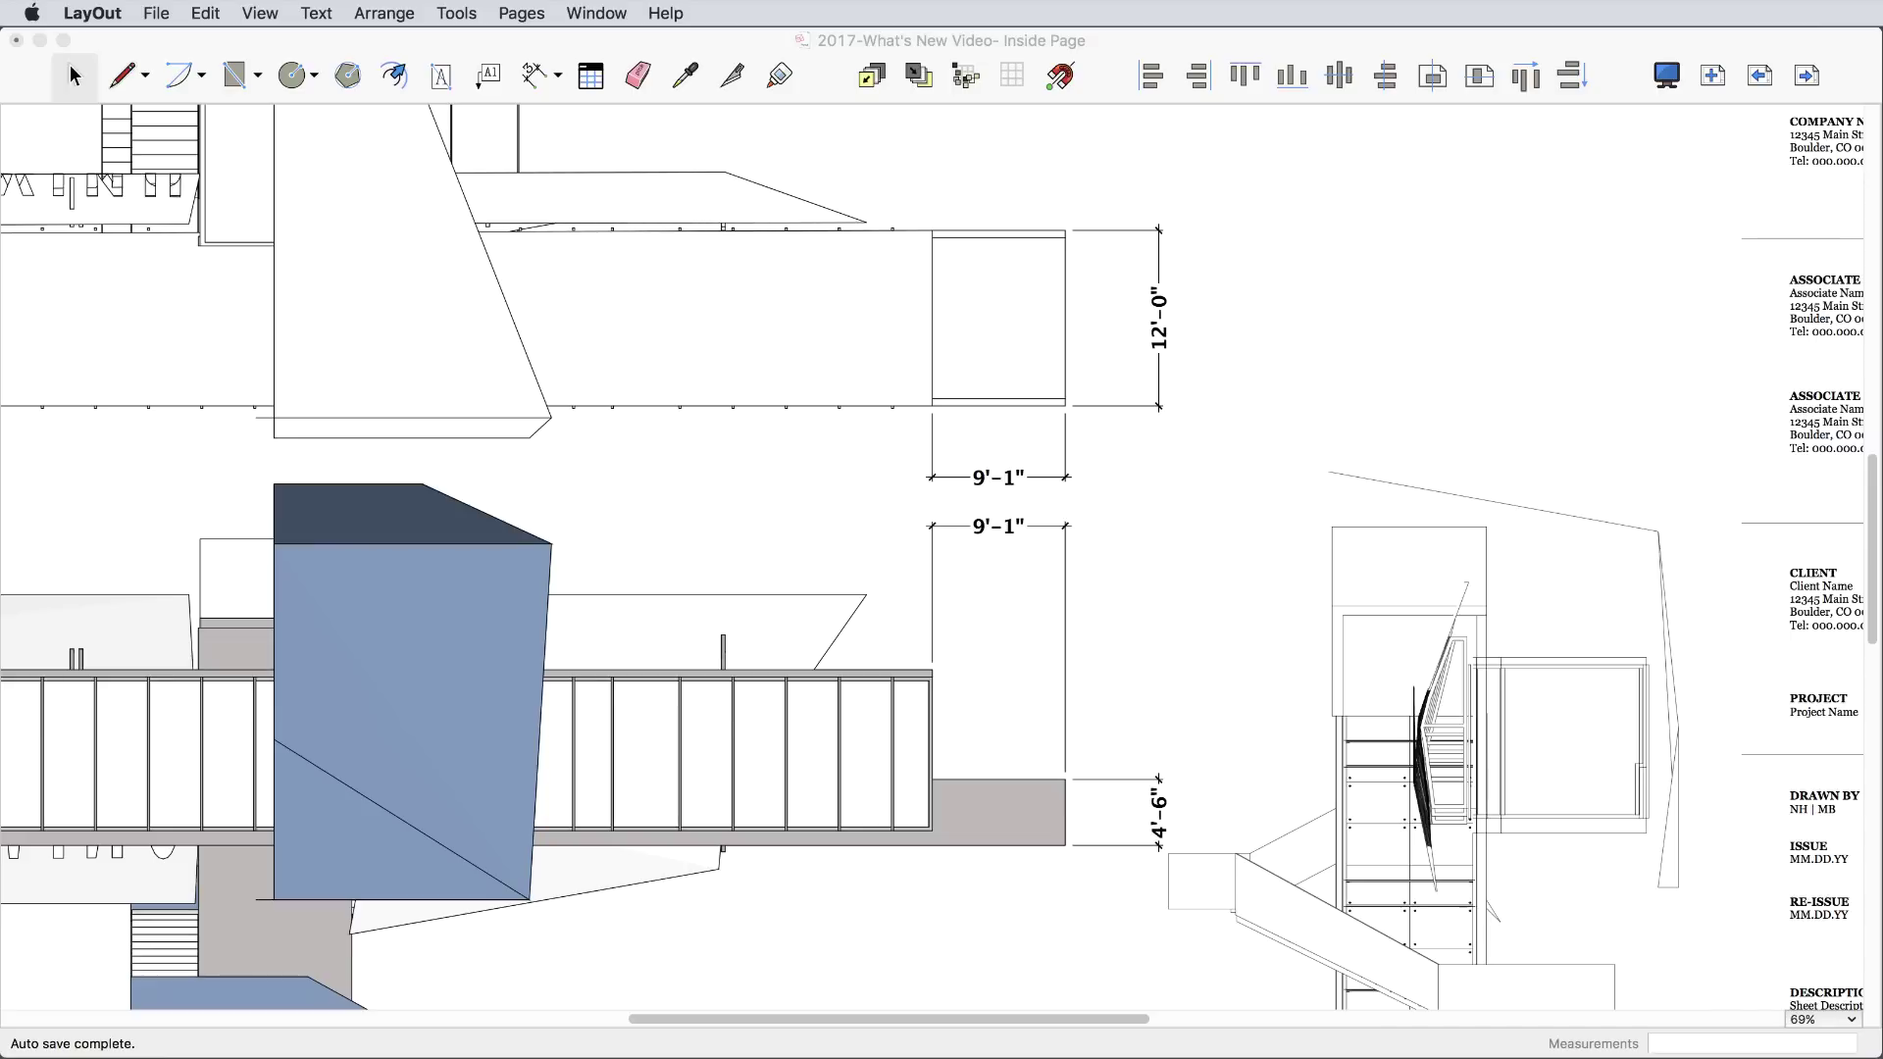
Refresh the viewport so dimensions read 11'-1", and offset the arched outline 7/32" outward.
{"action": "left_click", "coordinate": [844, 673]}
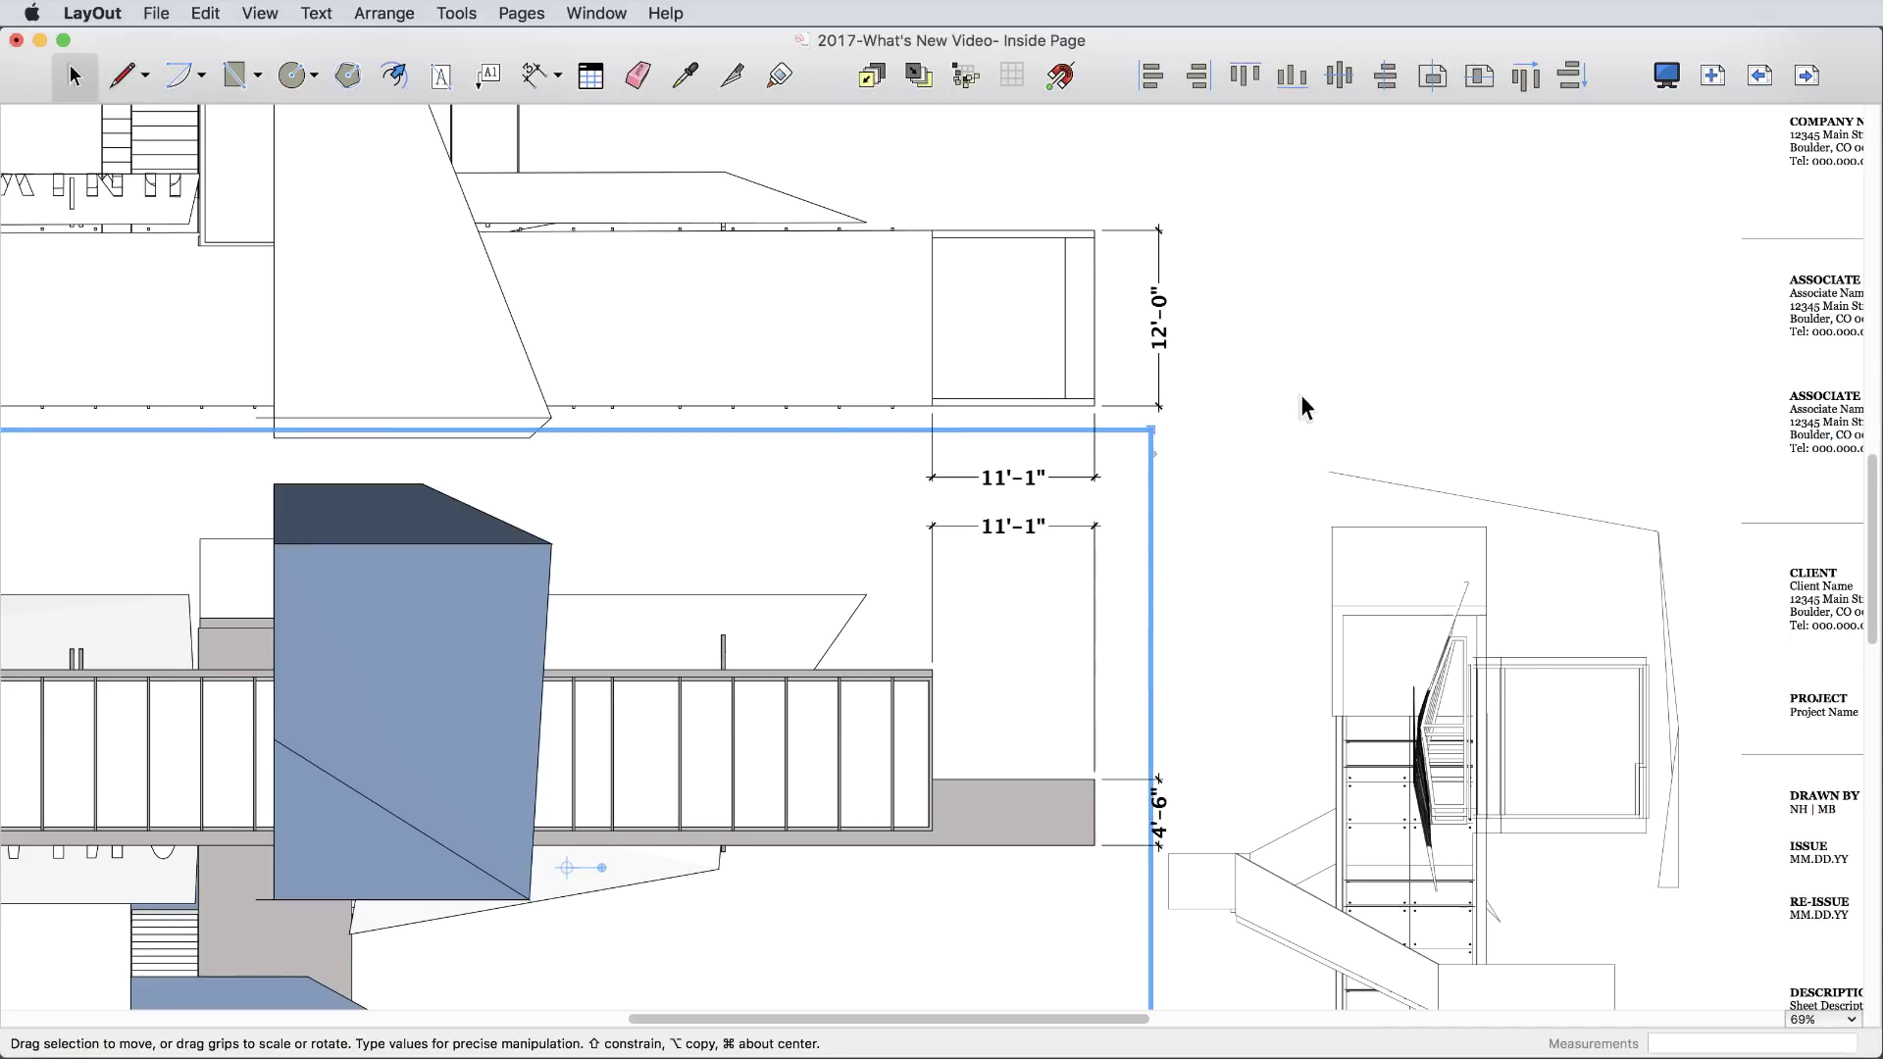
{"action": "left_click", "coordinate": [1310, 367]}
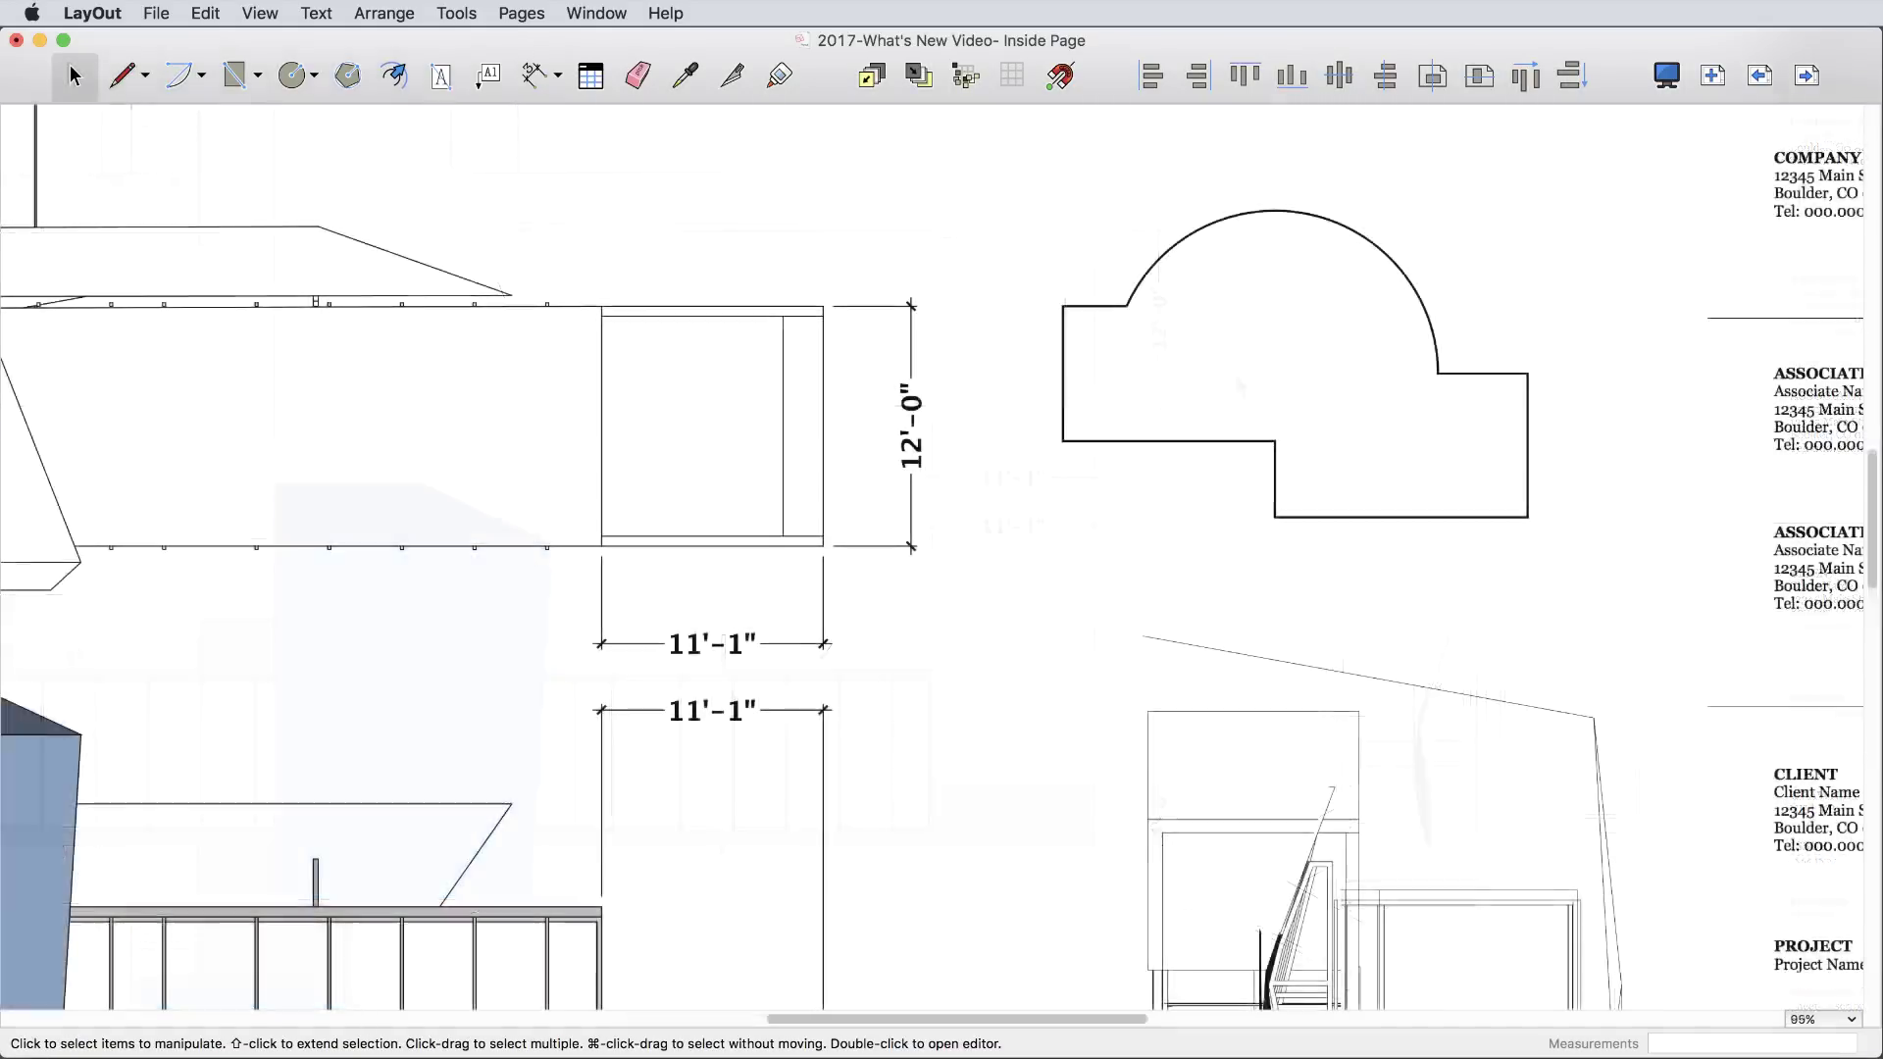
{"action": "key", "text": "o"}
{"action": "left_click", "coordinate": [1413, 286]}
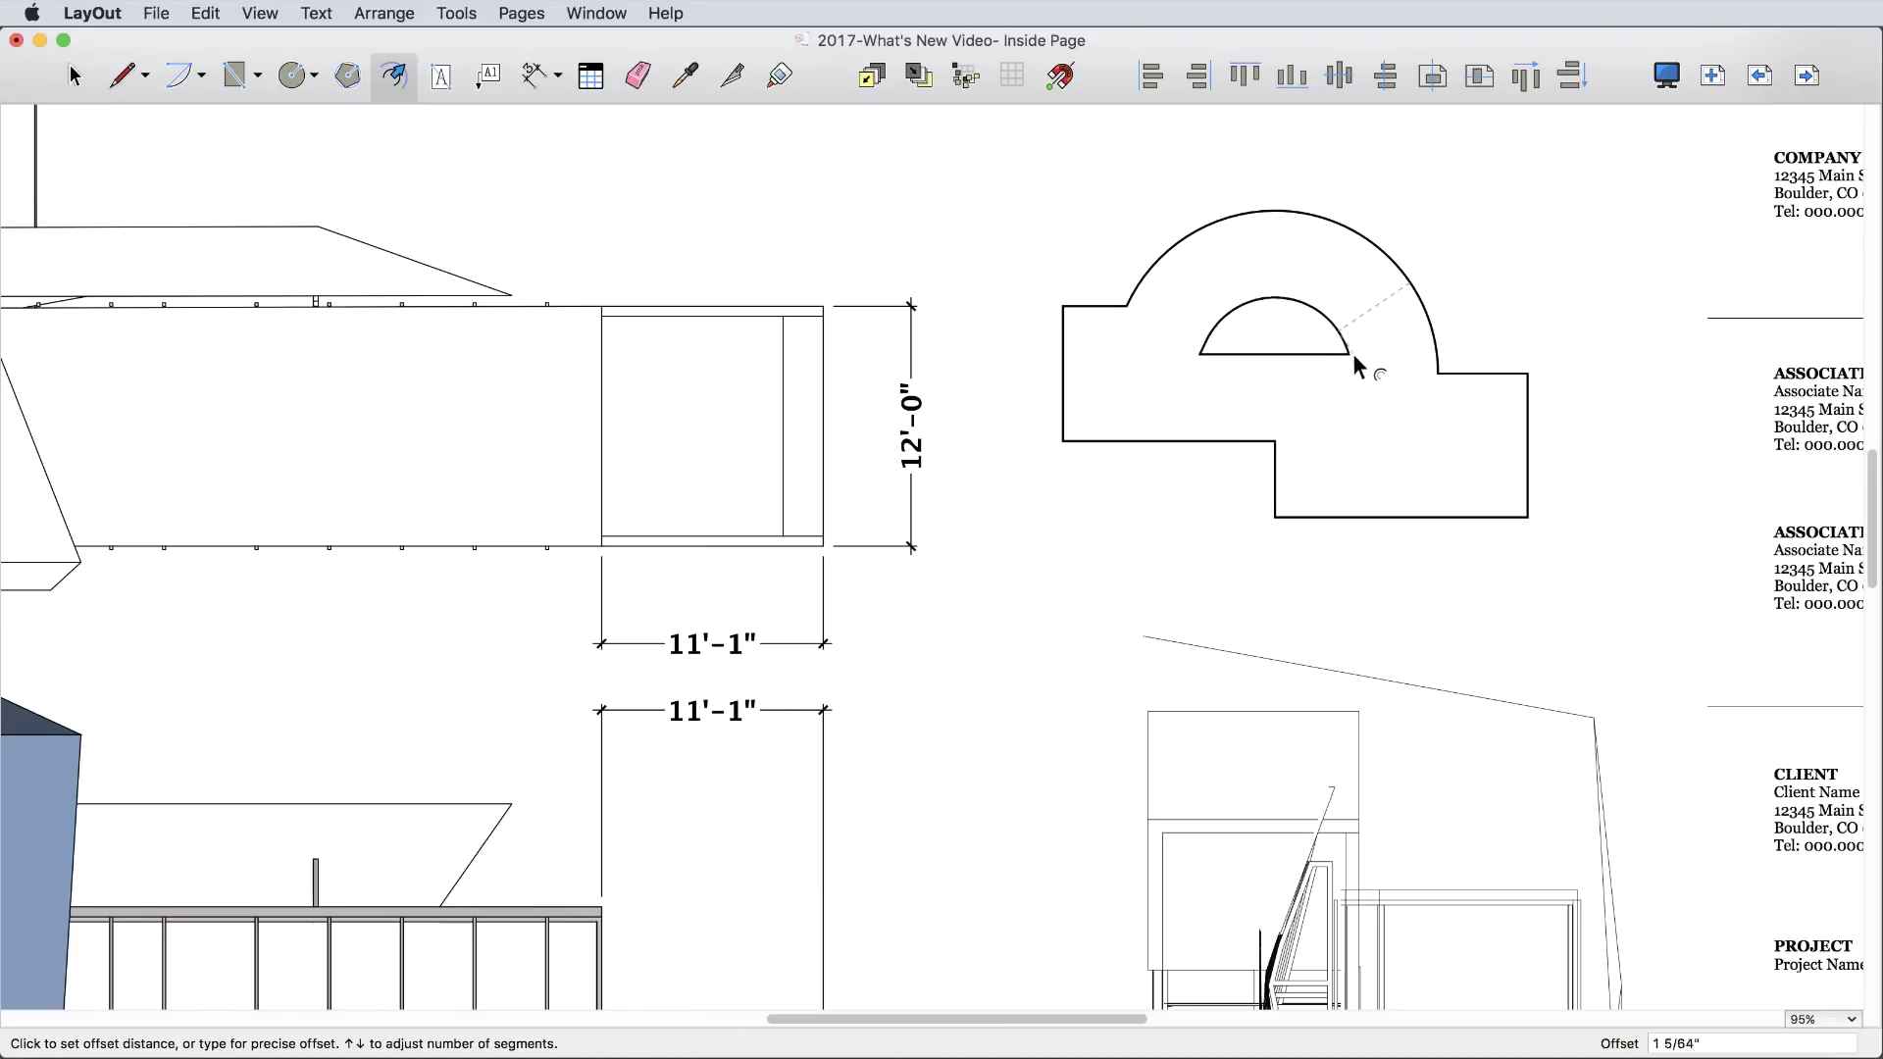
{"action": "left_click", "coordinate": [1469, 350]}
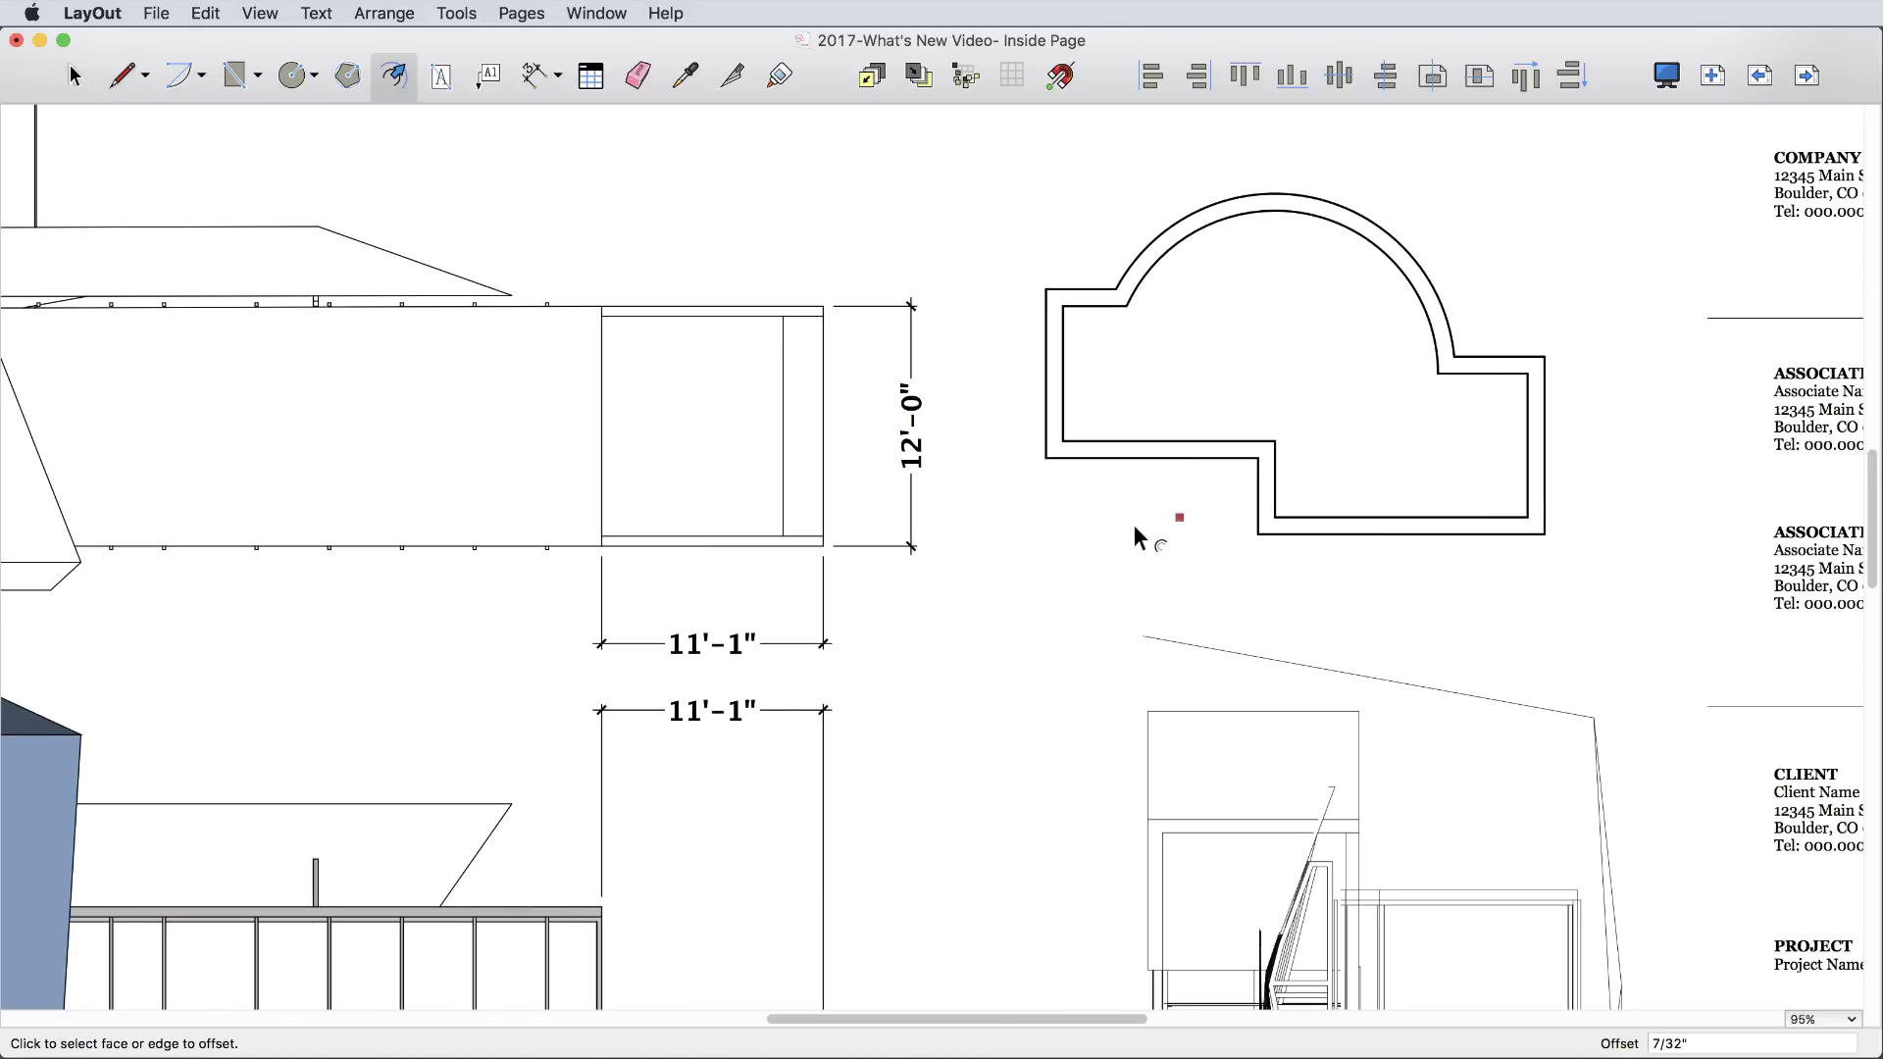
{"action": "key", "text": "space"}
Move the lower-right viewport, undo the move, and select the dimensions and viewports in an area.
{"action": "left_click_drag", "start_coordinate": [1157, 839], "coordinate": [933, 664]}
{"action": "key", "text": "super+z"}
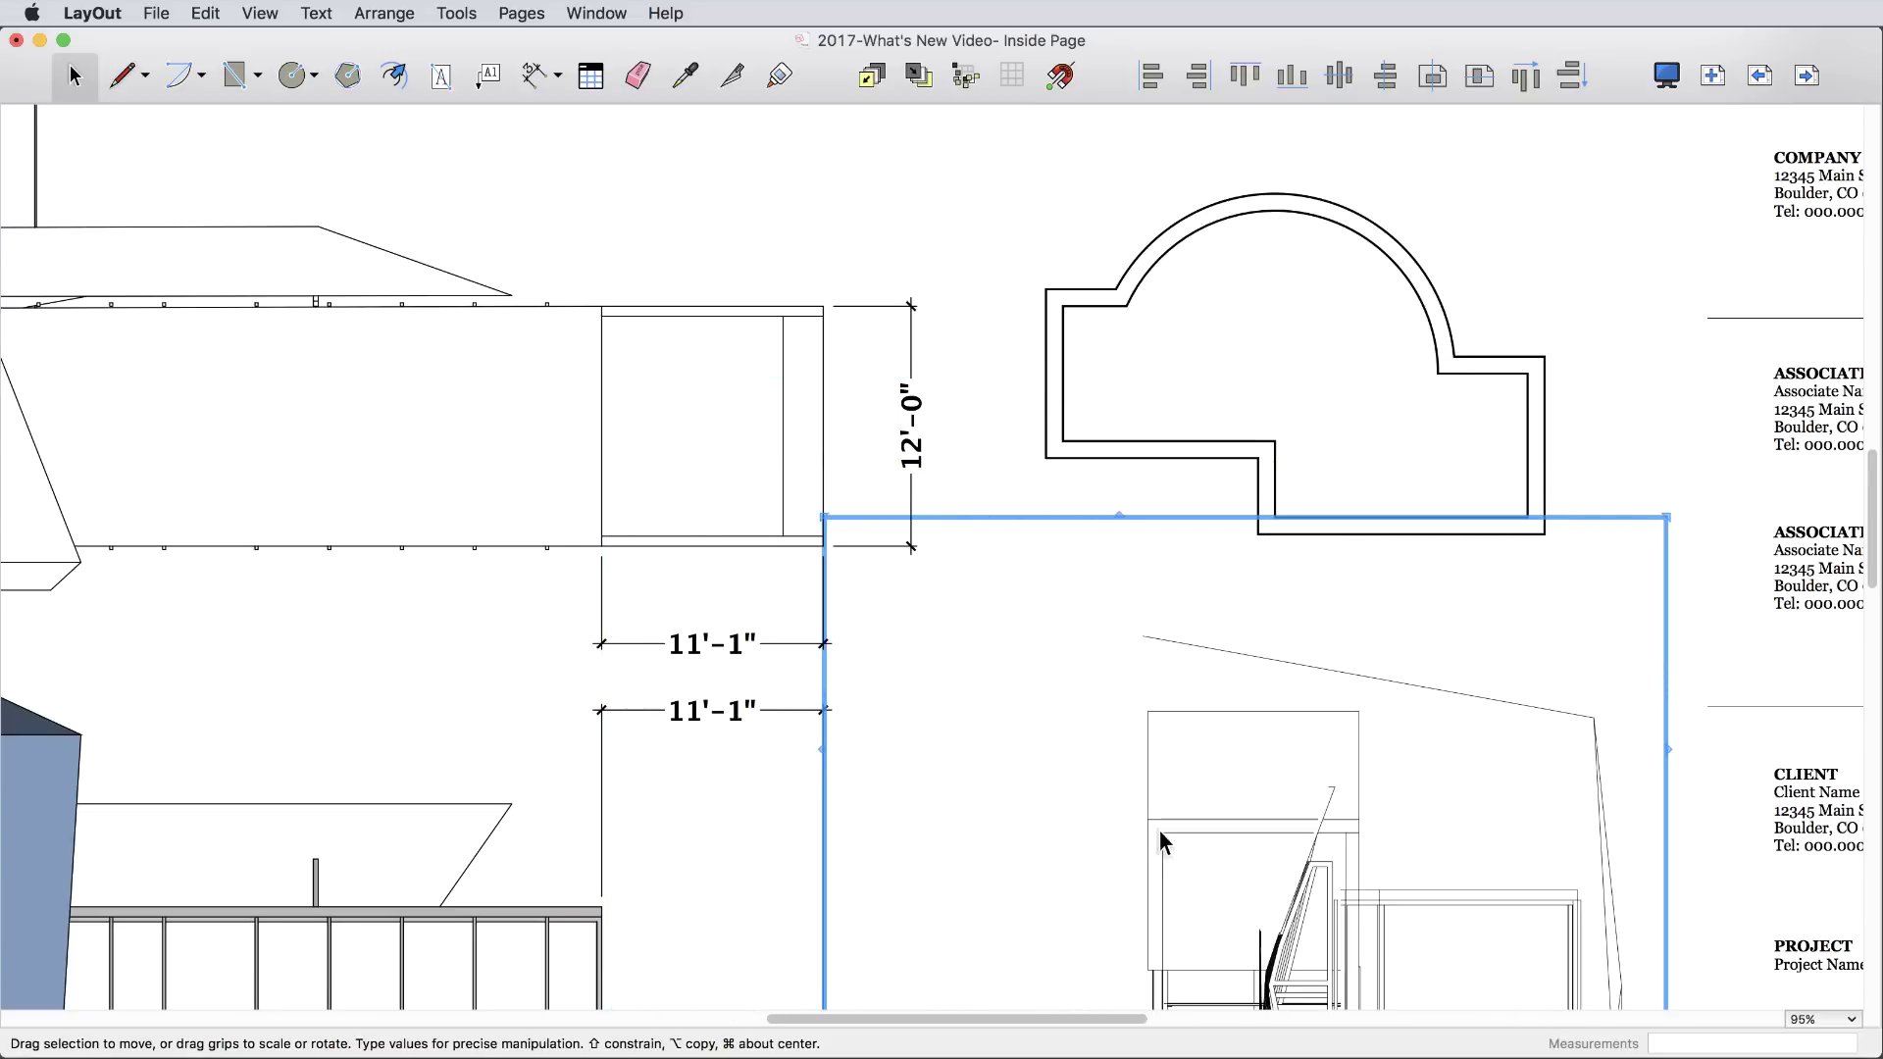
{"action": "left_click_drag", "start_coordinate": [1162, 829], "coordinate": [495, 467]}
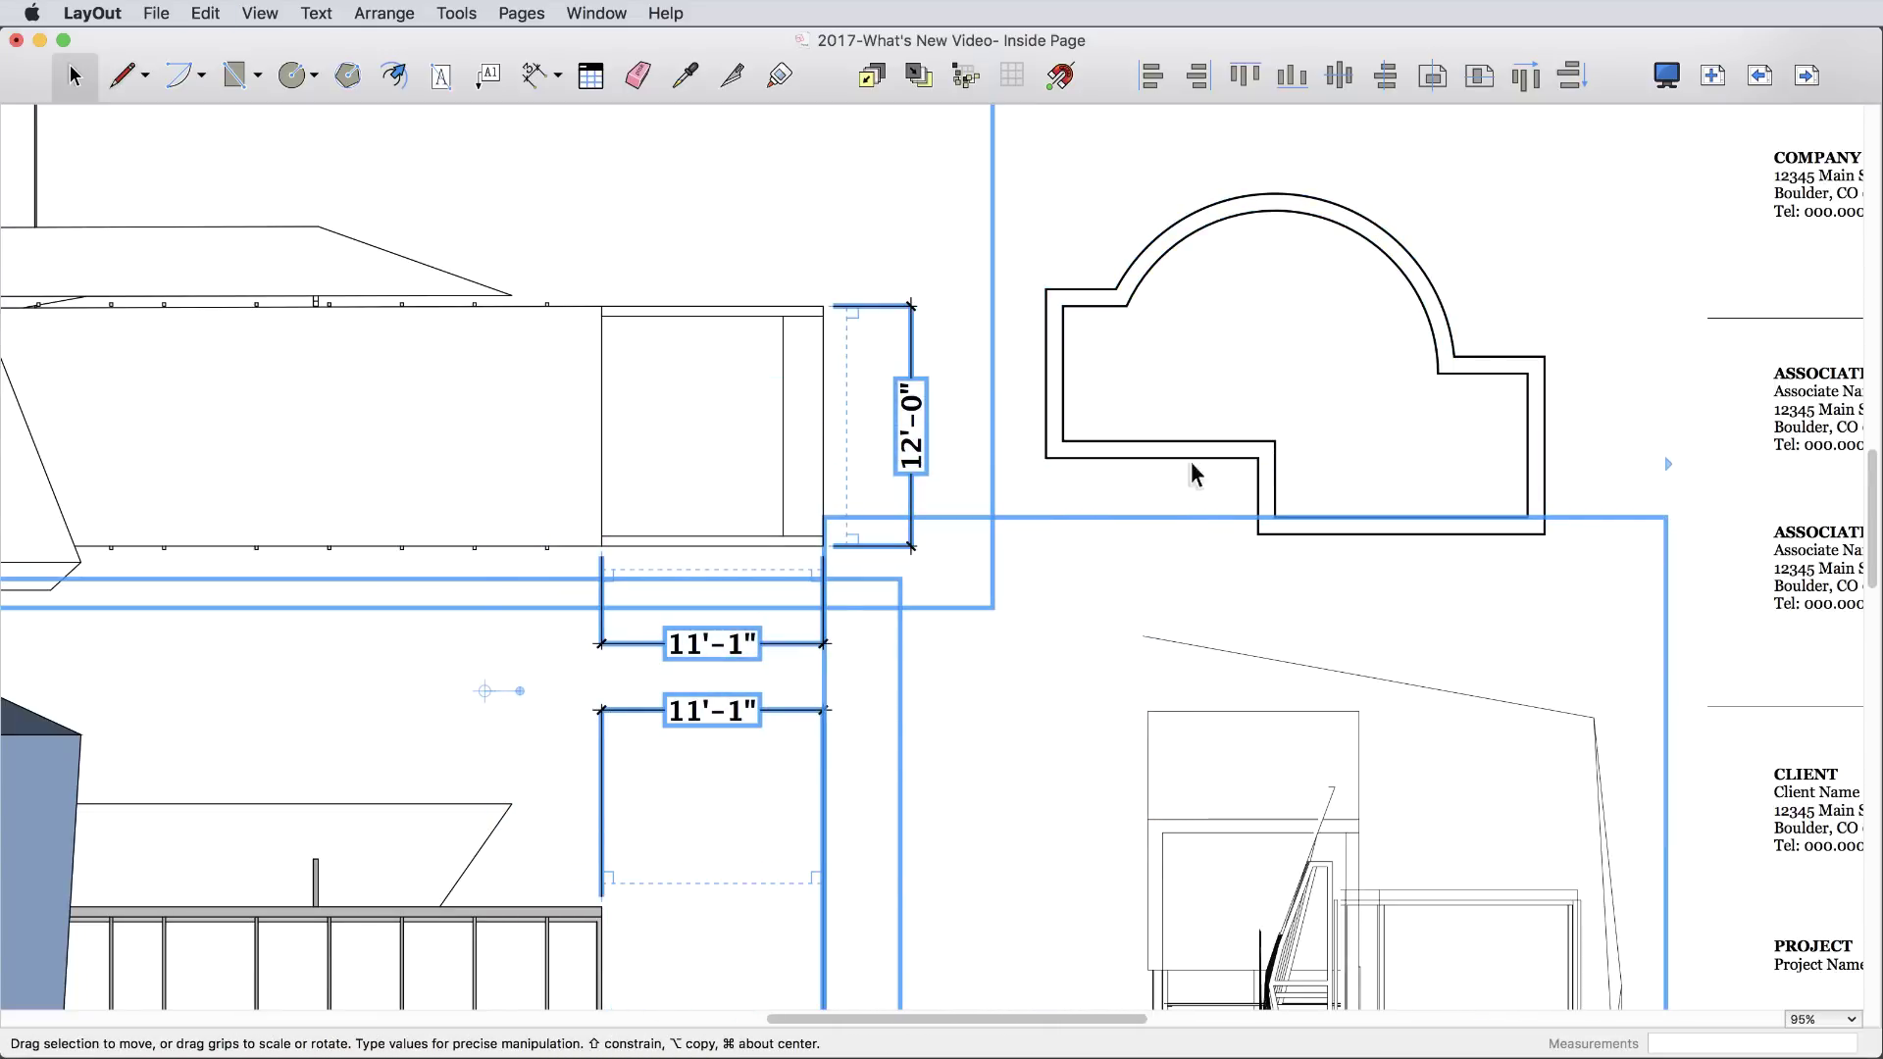
{"action": "key", "text": "Escape"}
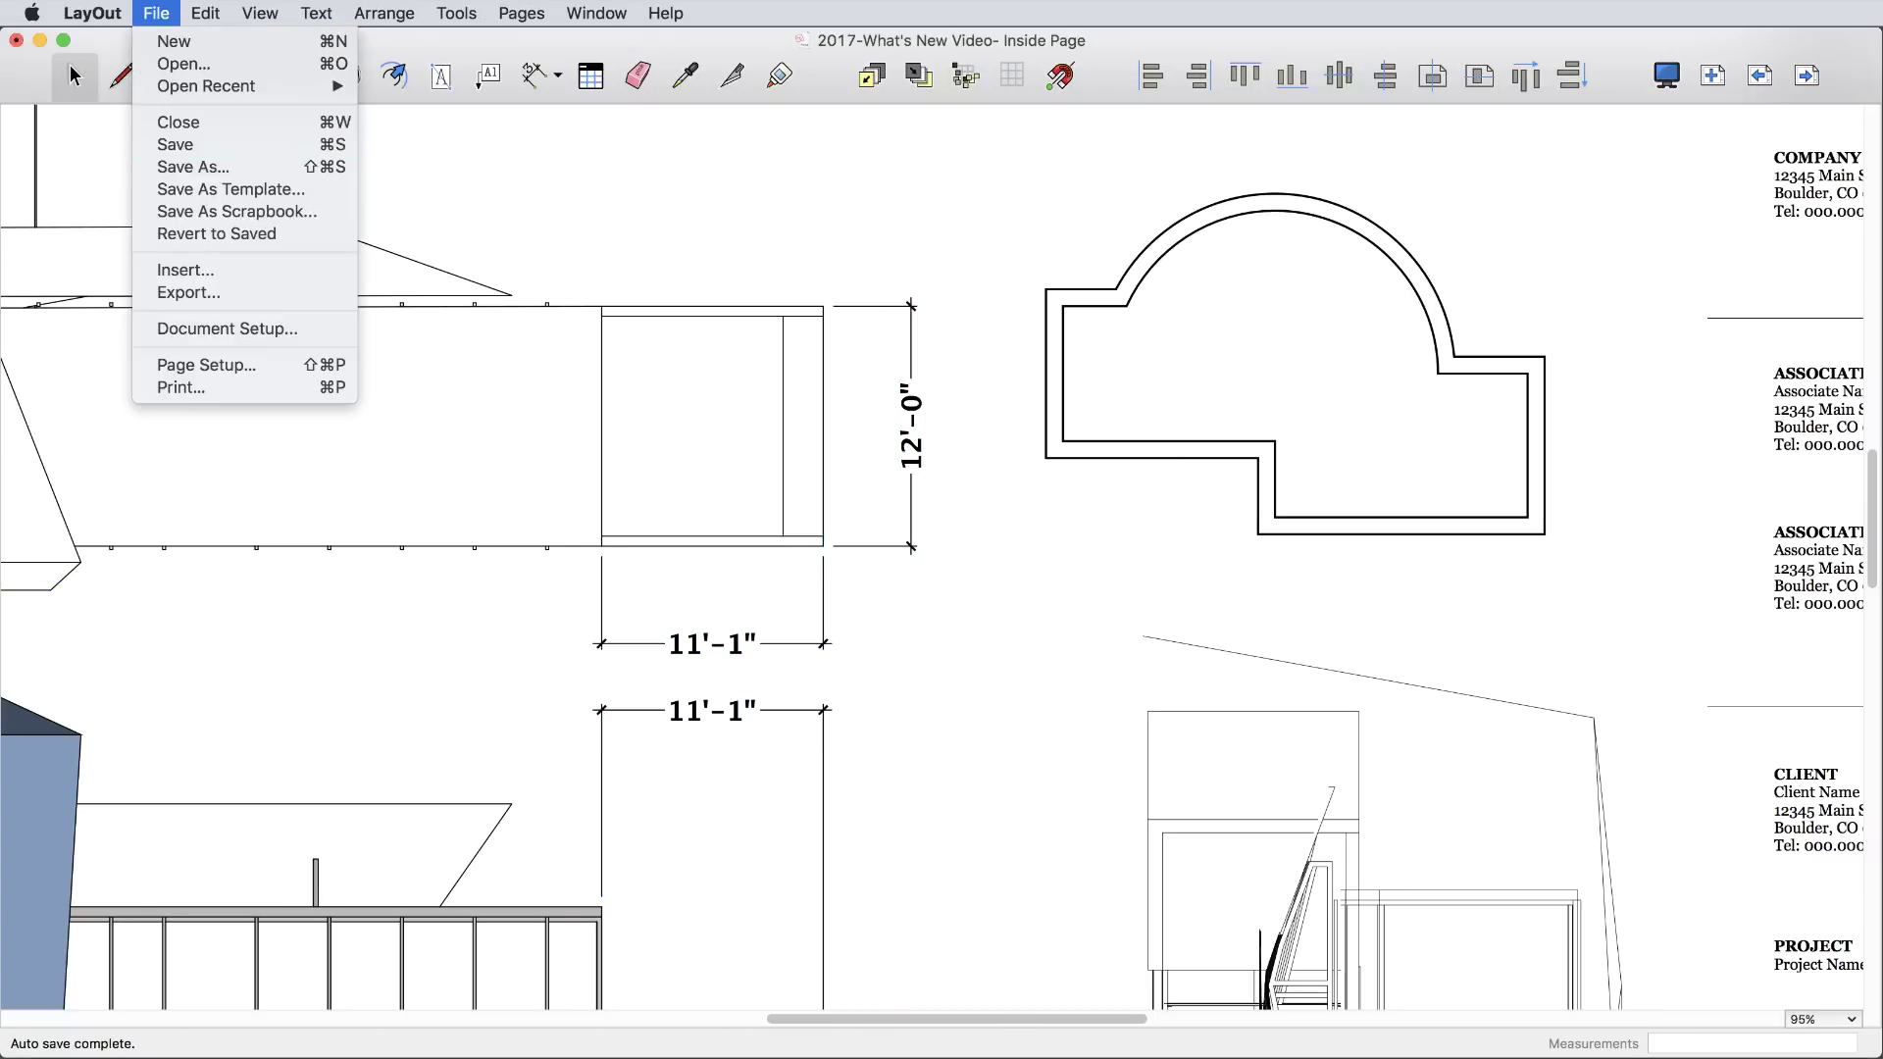
Begin exporting the LayOut document with DWG/DXF as the export format.
{"action": "left_click", "coordinate": [188, 293]}
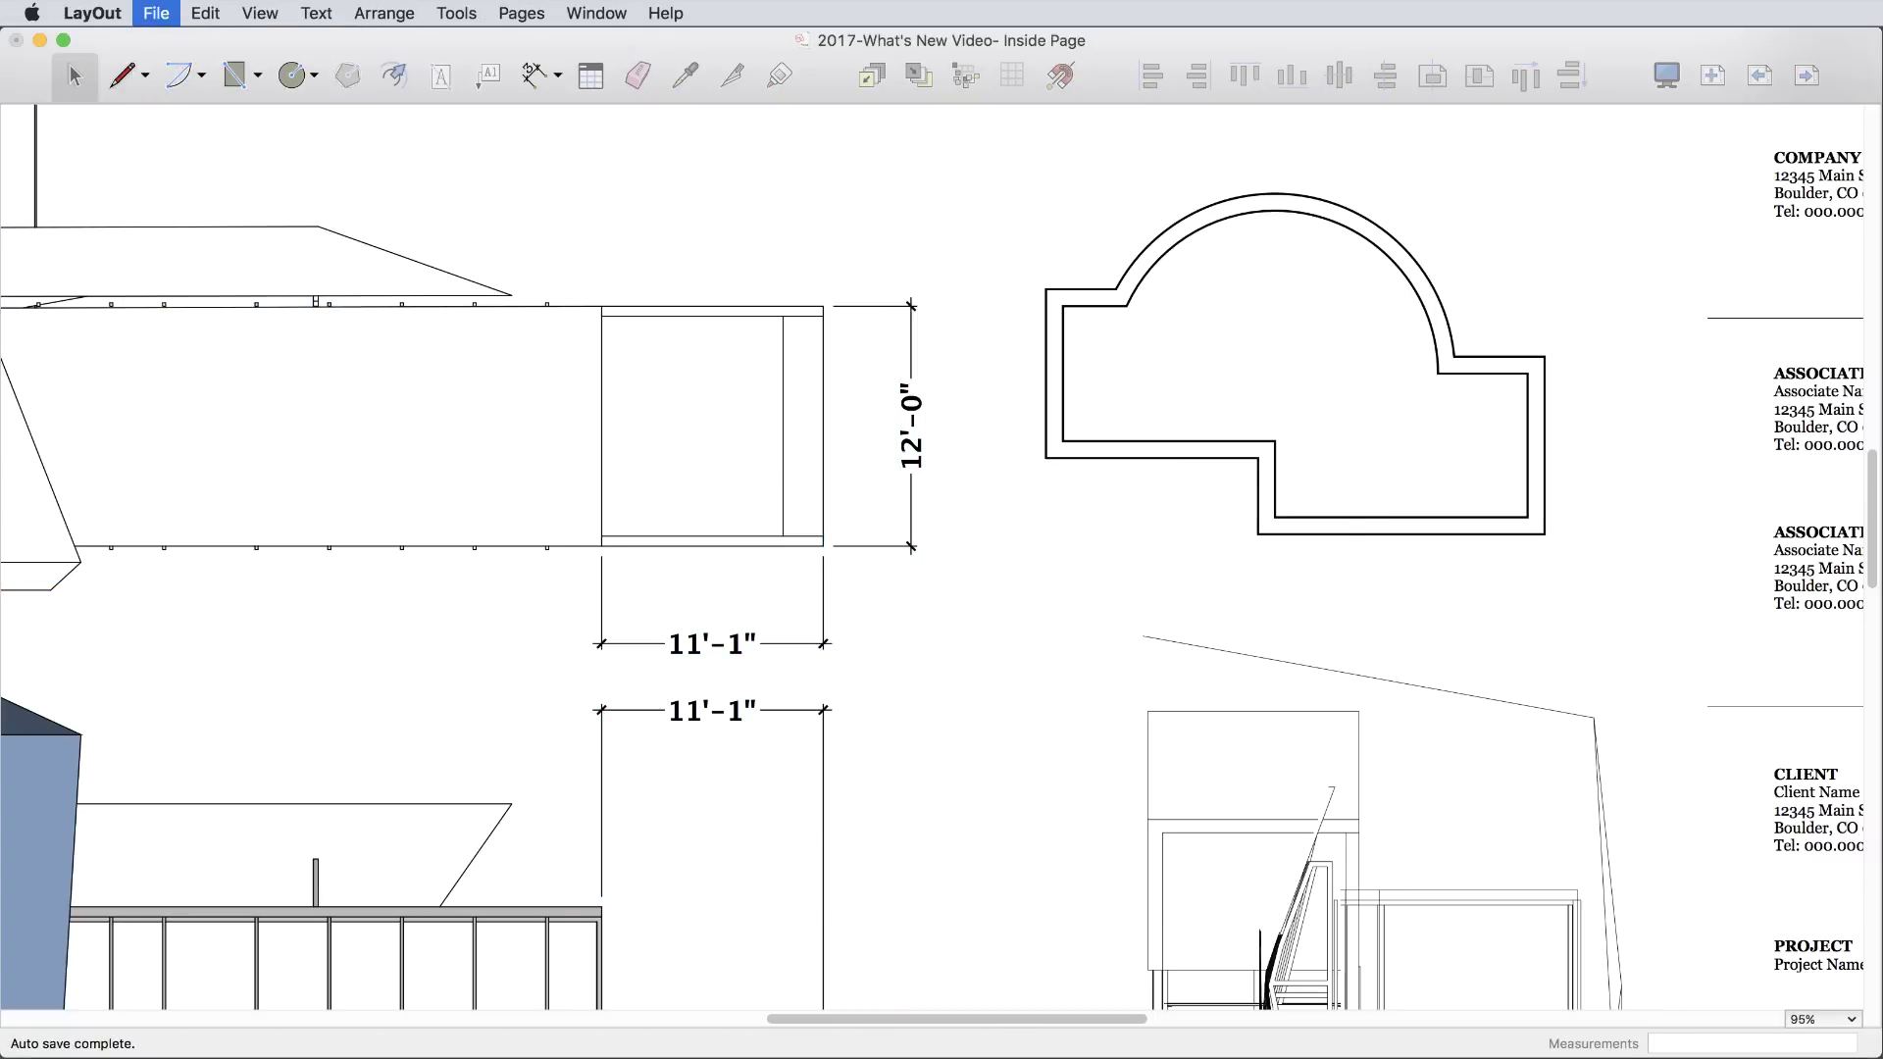
{"action": "left_click", "coordinate": [912, 839]}
{"action": "left_click", "coordinate": [981, 909]}
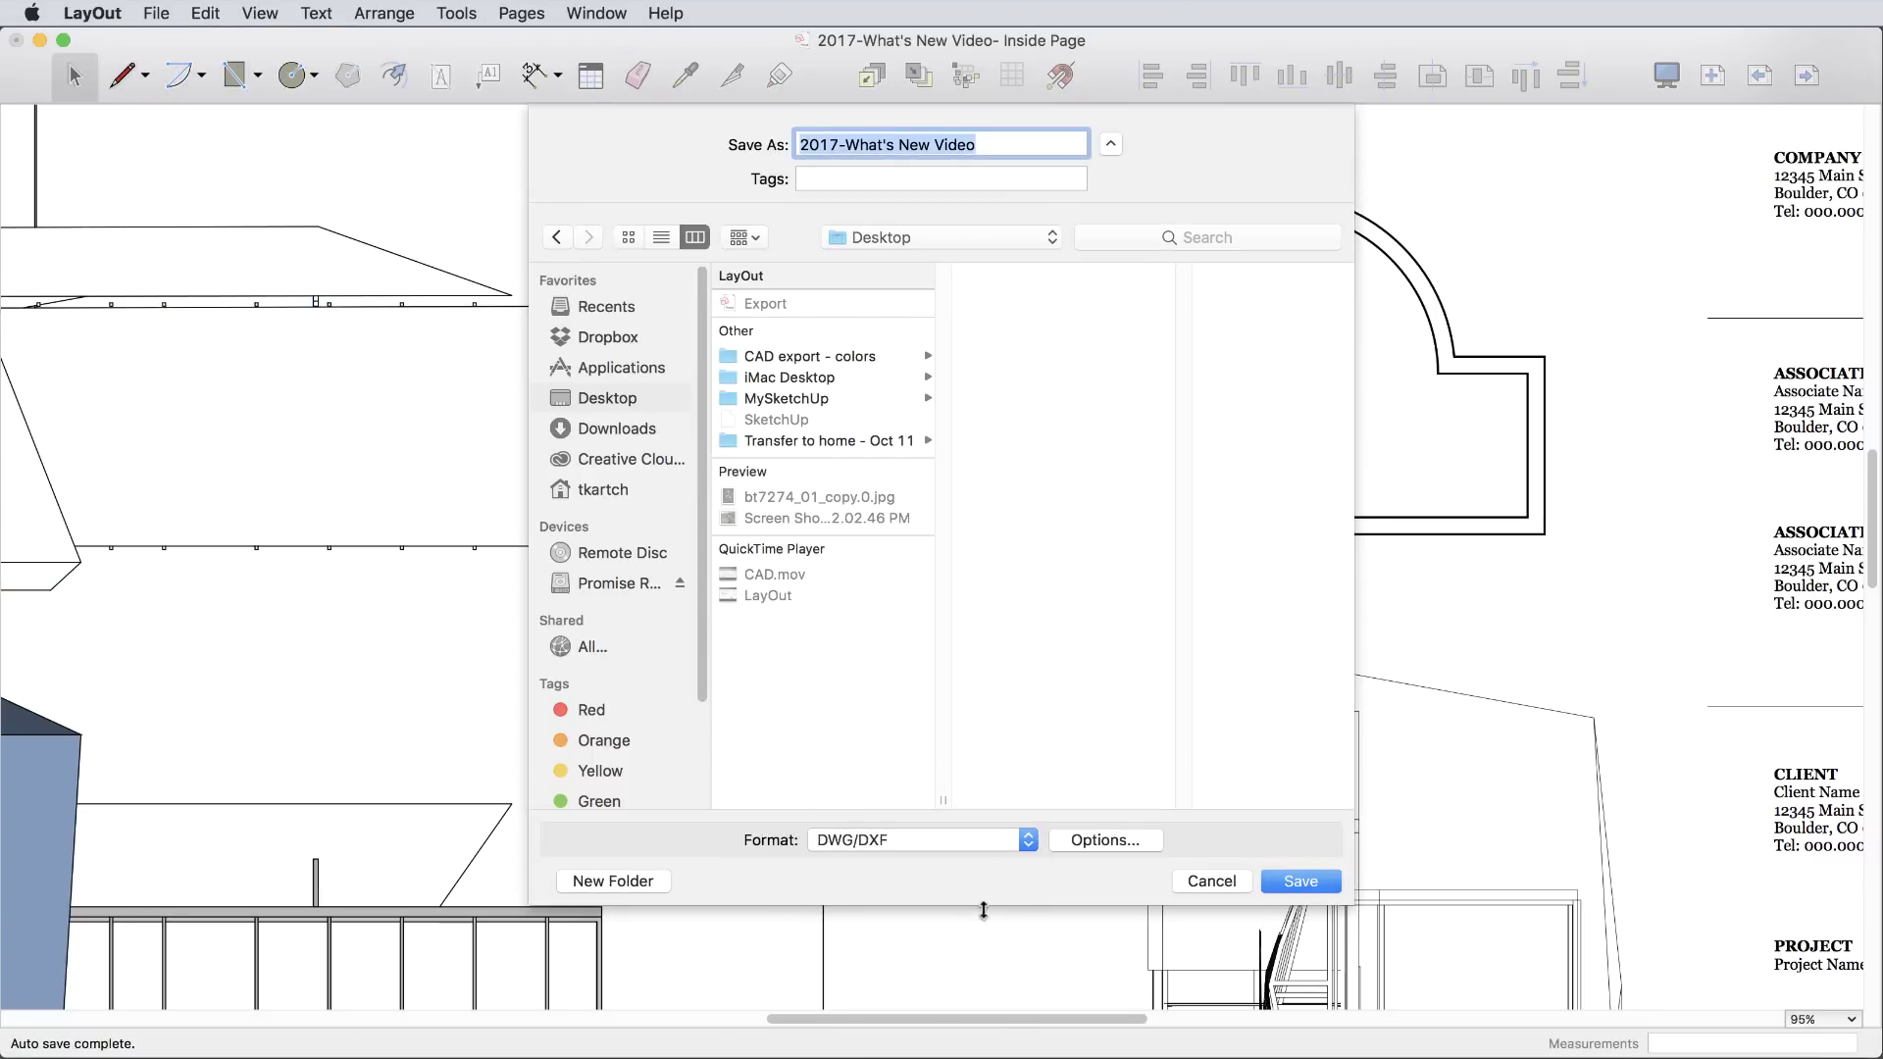
Keep AutoCAD 2010 with entities coloured by layer and save the DWG to the Desktop.
{"action": "left_click", "coordinate": [1109, 839]}
{"action": "left_click_drag", "start_coordinate": [1340, 322], "coordinate": [795, 295]}
{"action": "left_click", "coordinate": [1112, 461]}
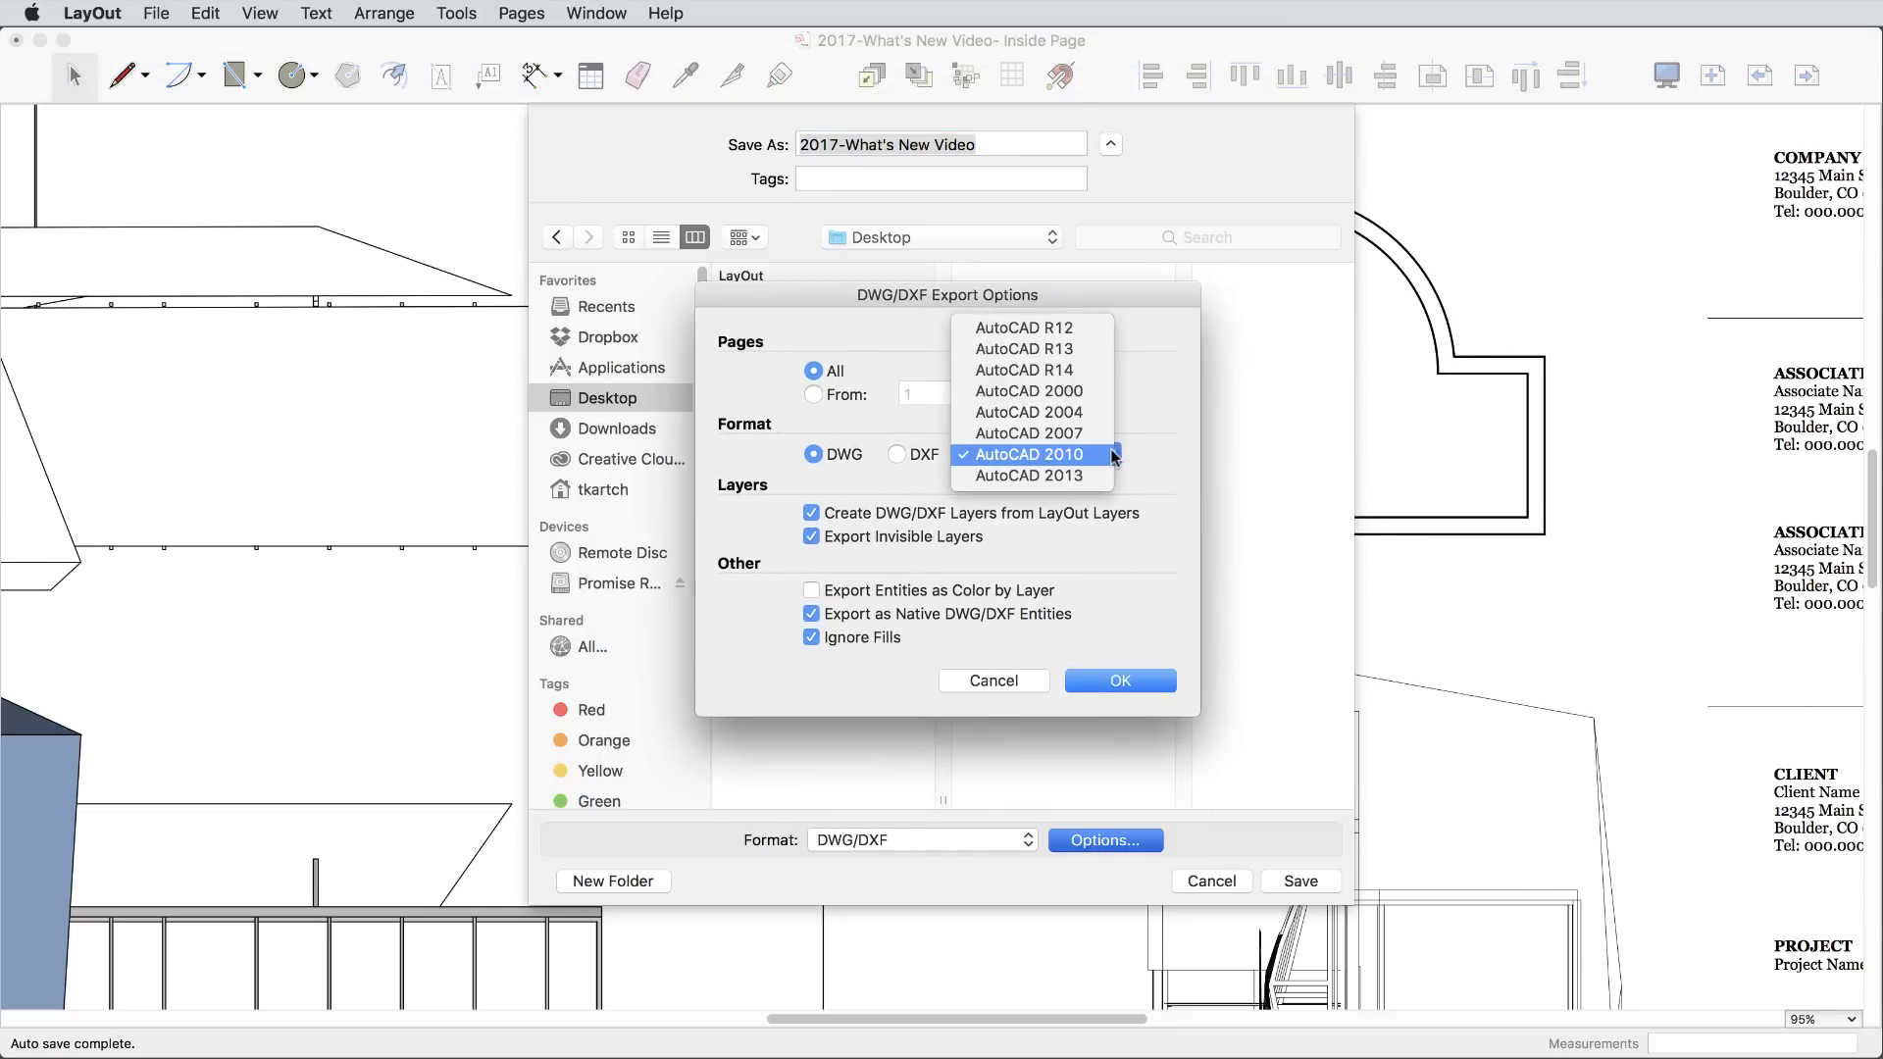
{"action": "left_click", "coordinate": [1084, 454]}
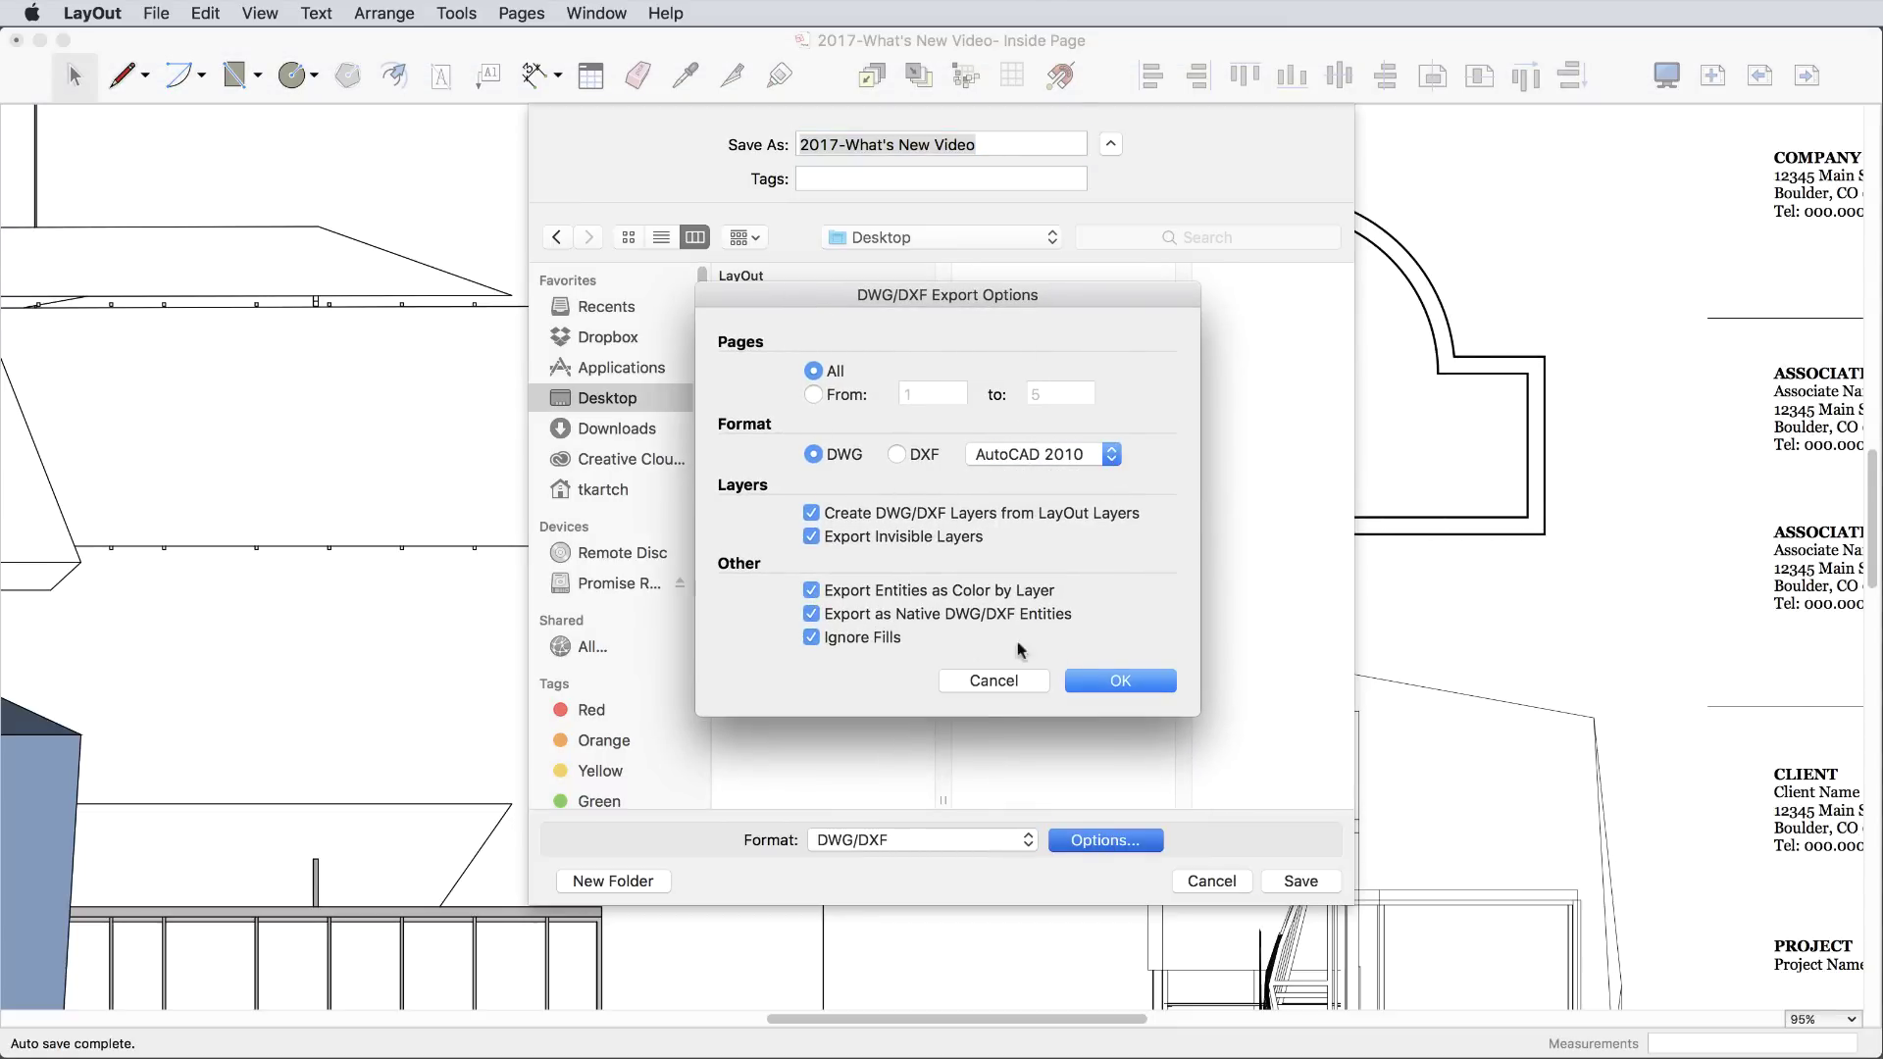
{"action": "left_click", "coordinate": [1120, 681]}
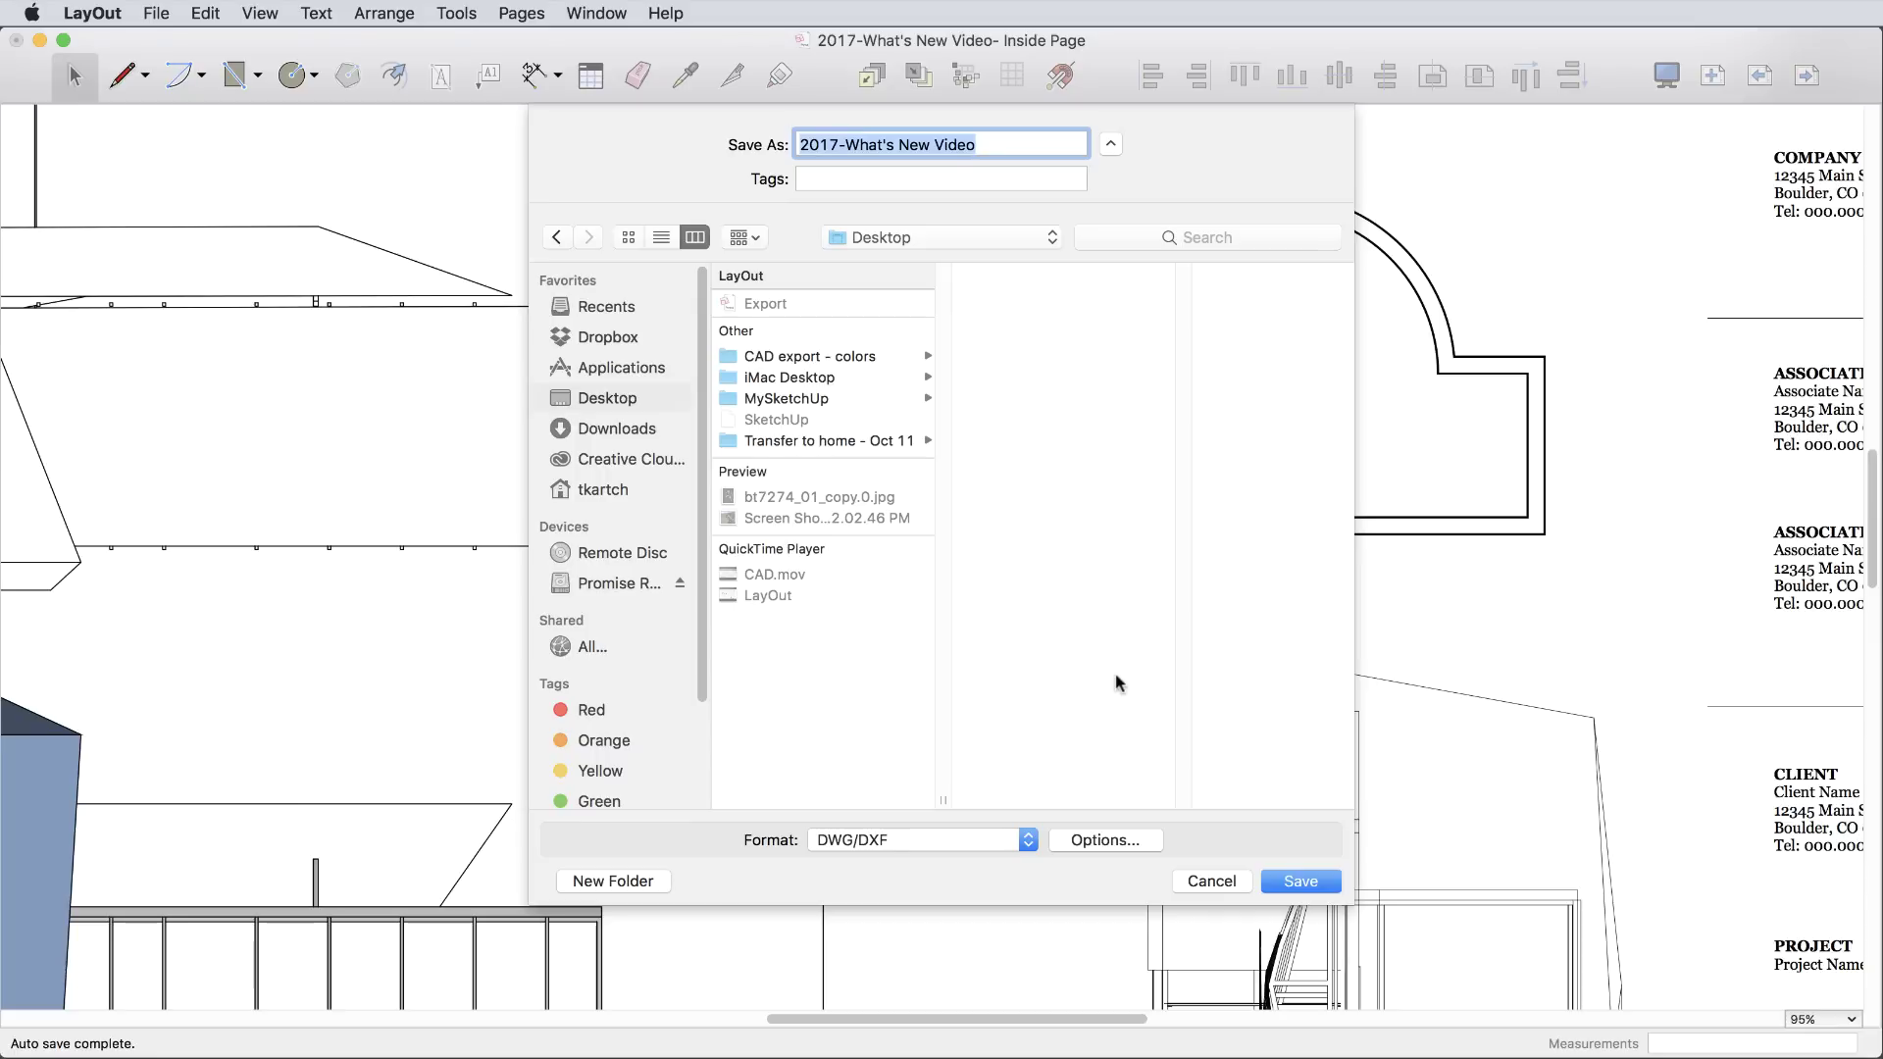
{"action": "left_click", "coordinate": [1299, 883]}
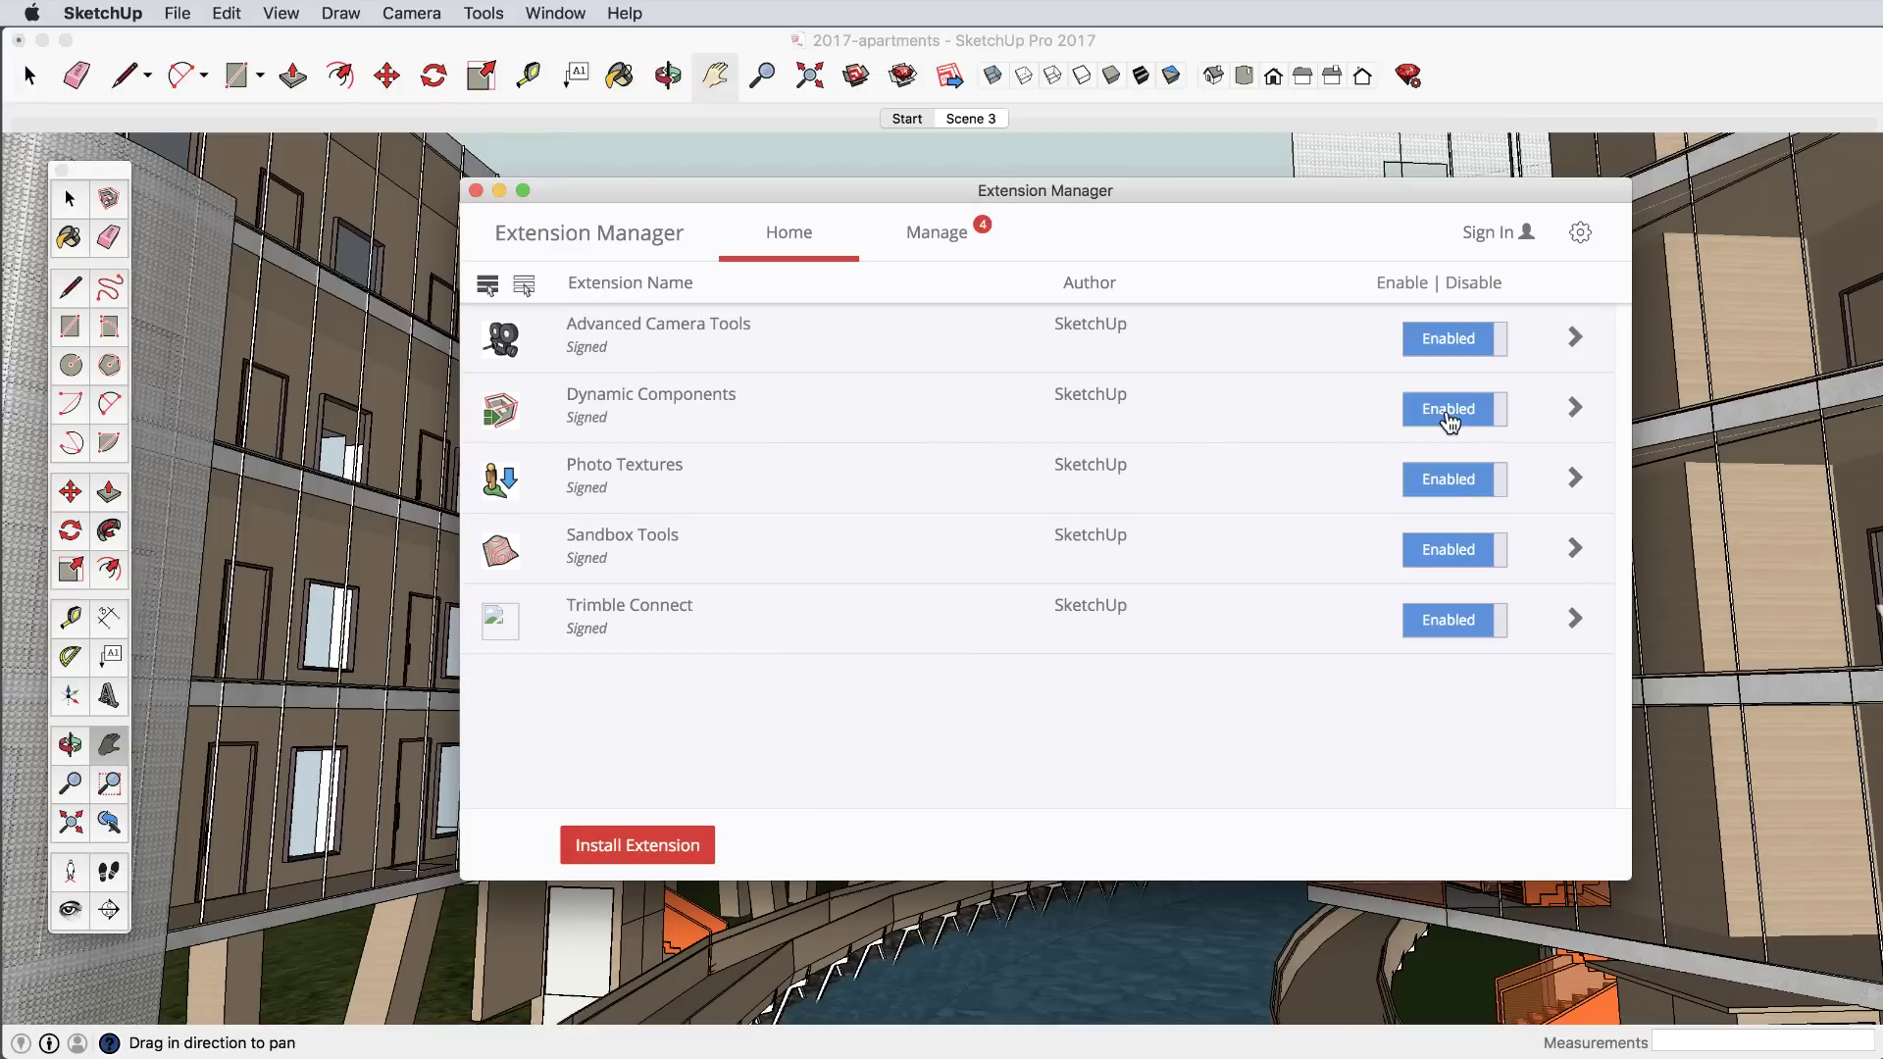
Disable the Dynamic Components and Photo Textures extensions, check the Manage tab, then close the window.
{"action": "left_click", "coordinate": [1448, 412]}
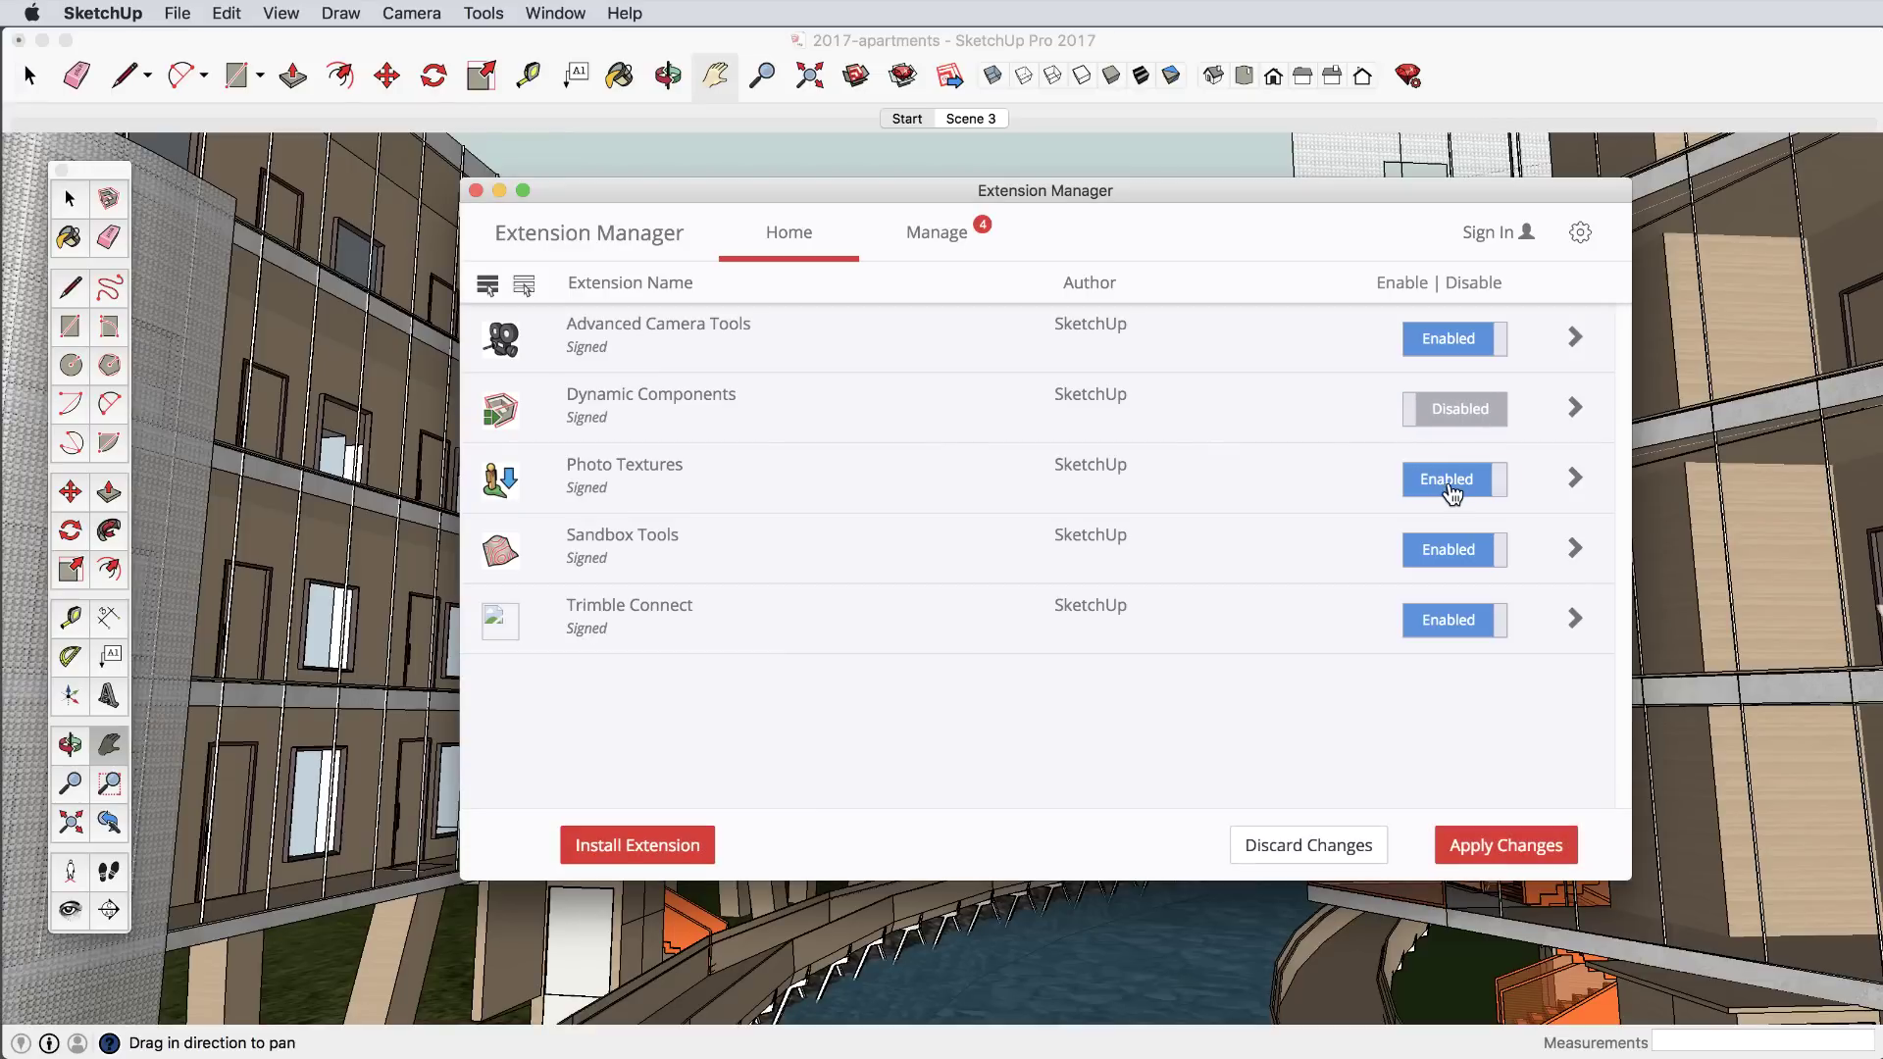
{"action": "left_click", "coordinate": [1451, 480]}
{"action": "left_click", "coordinate": [938, 236]}
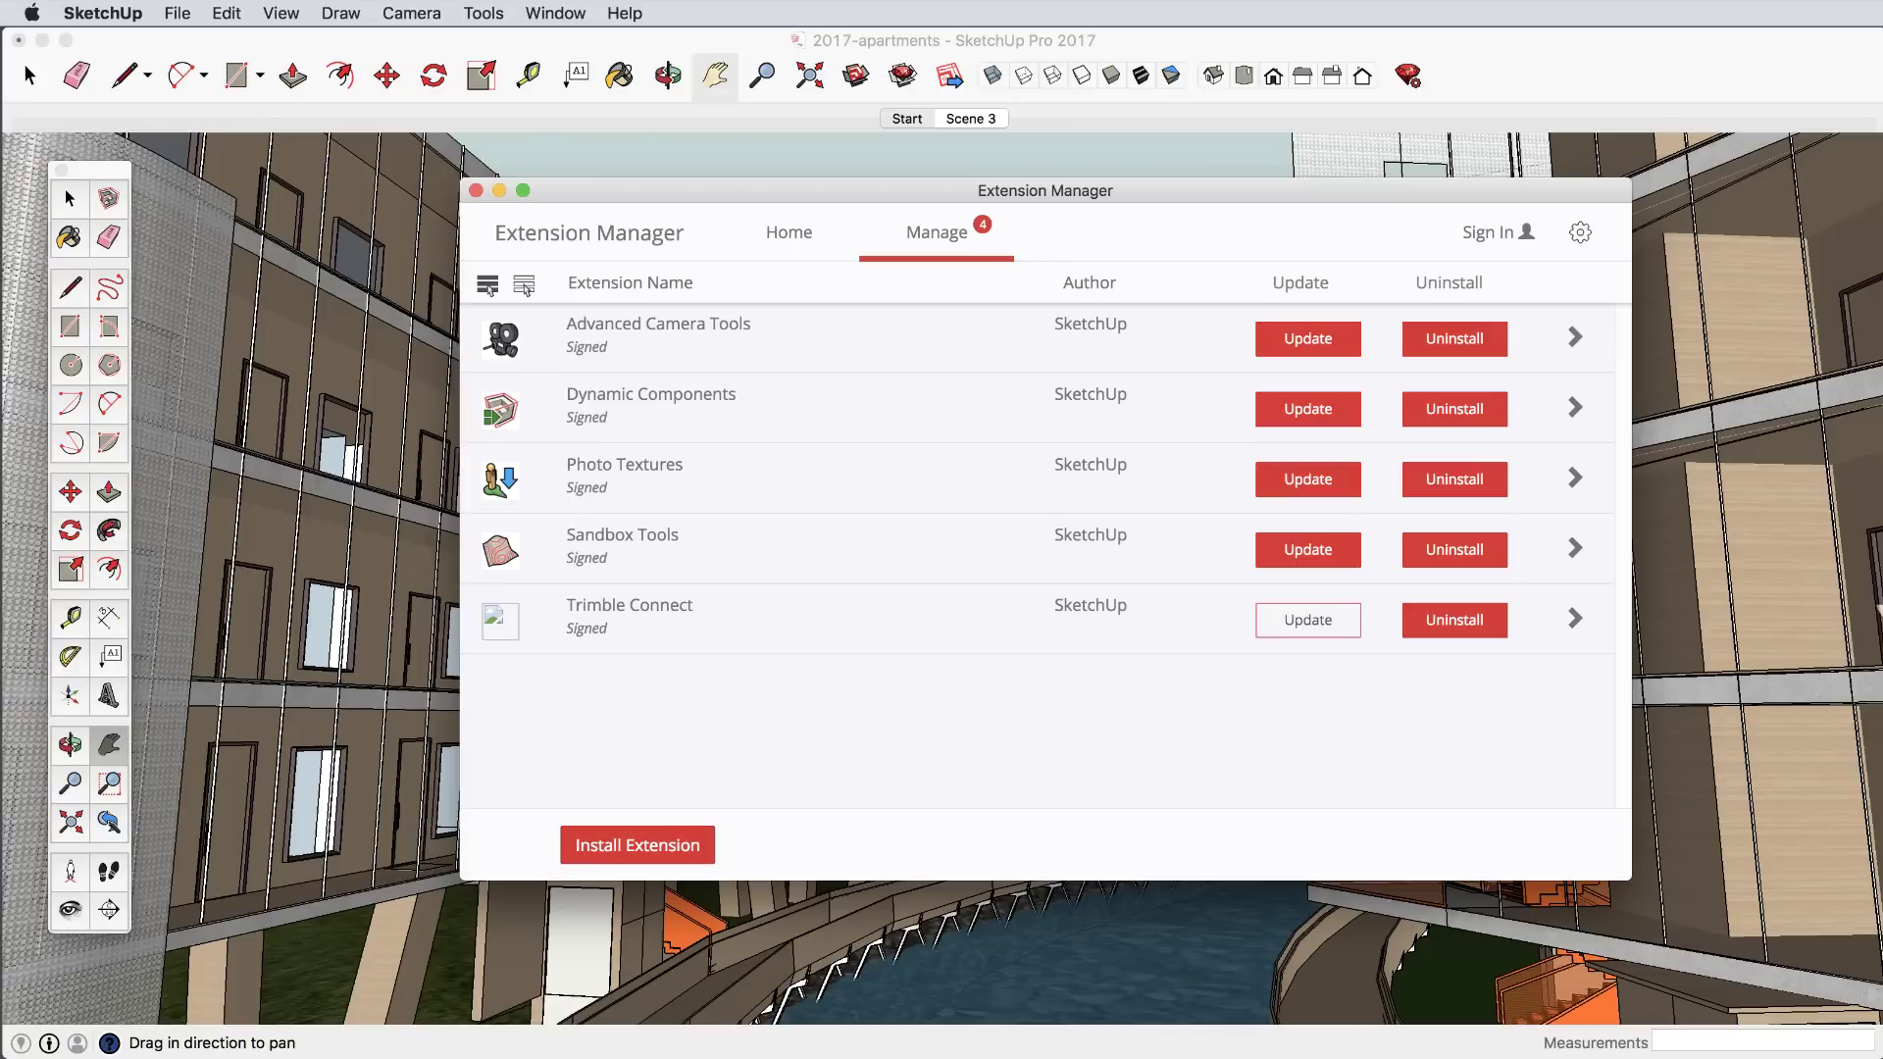
{"action": "left_click", "coordinate": [476, 191]}
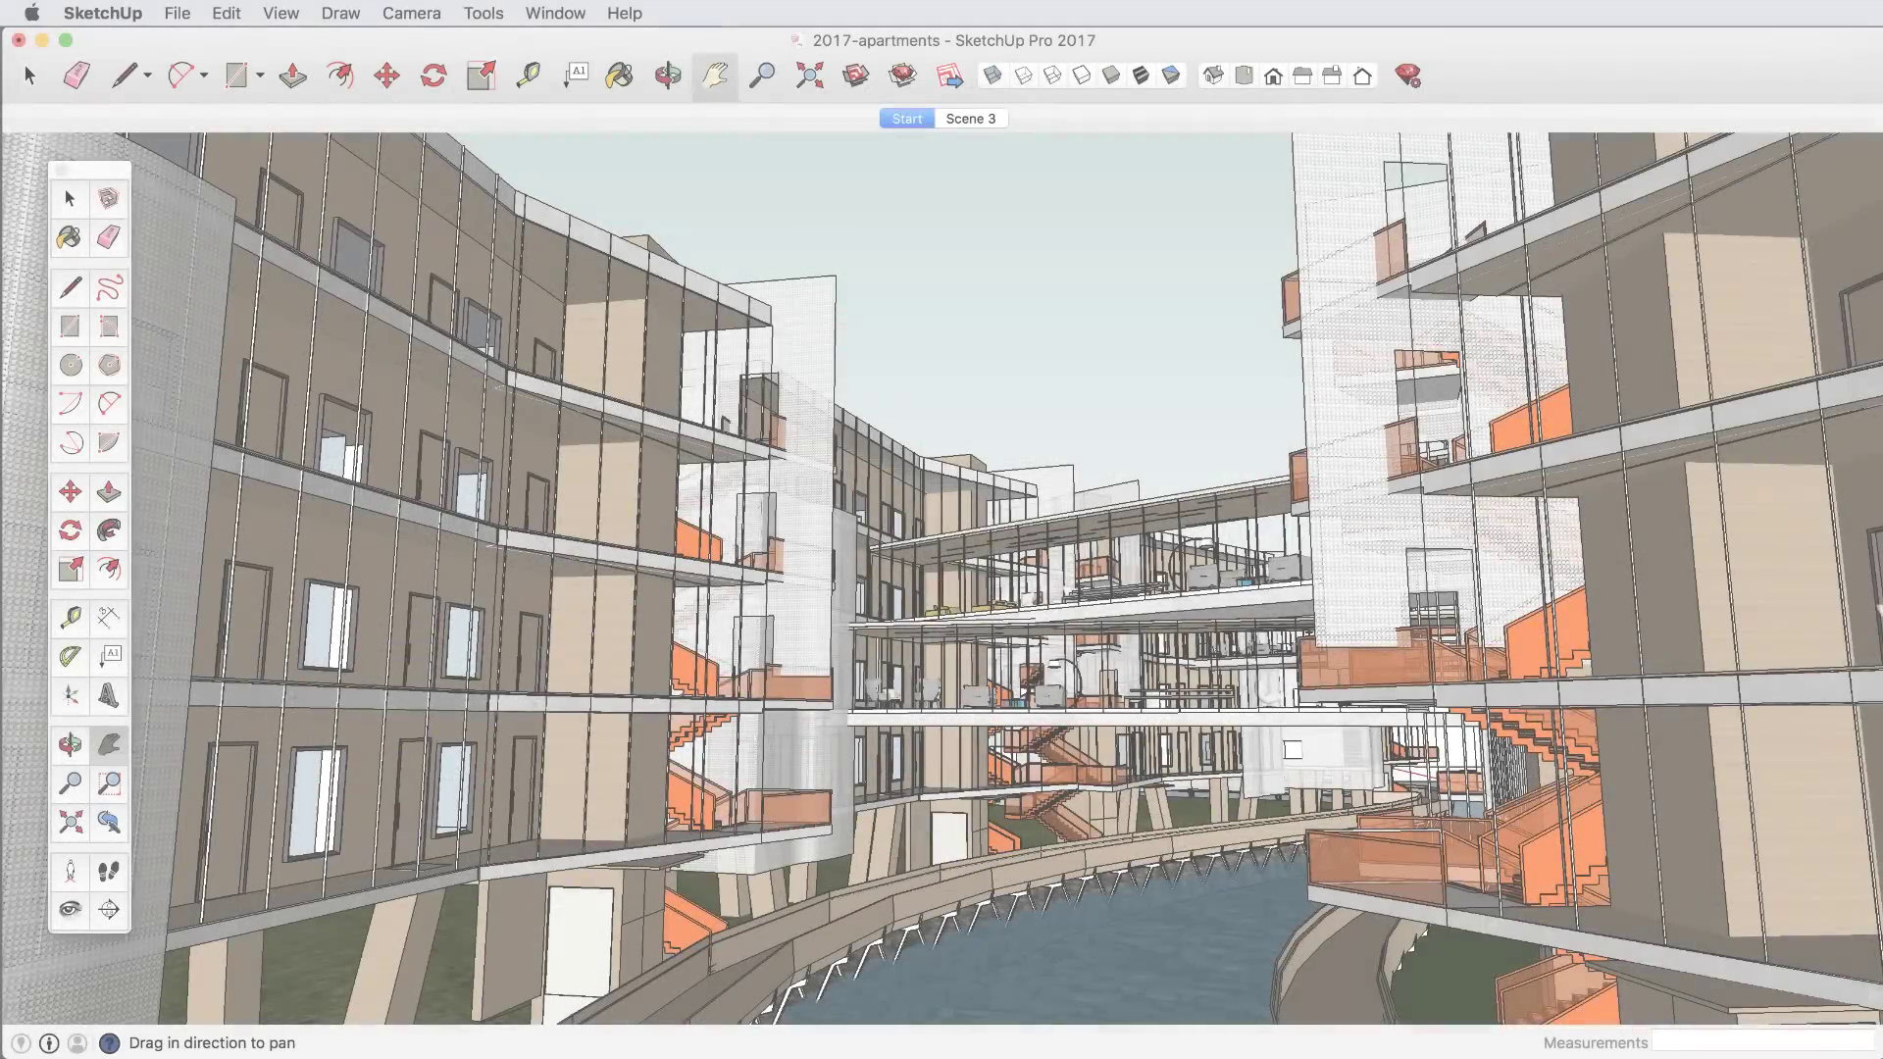
Go to Scene 3 with Page Down to show the glazed bridges between buildings.
{"action": "key", "text": "Page_Down"}
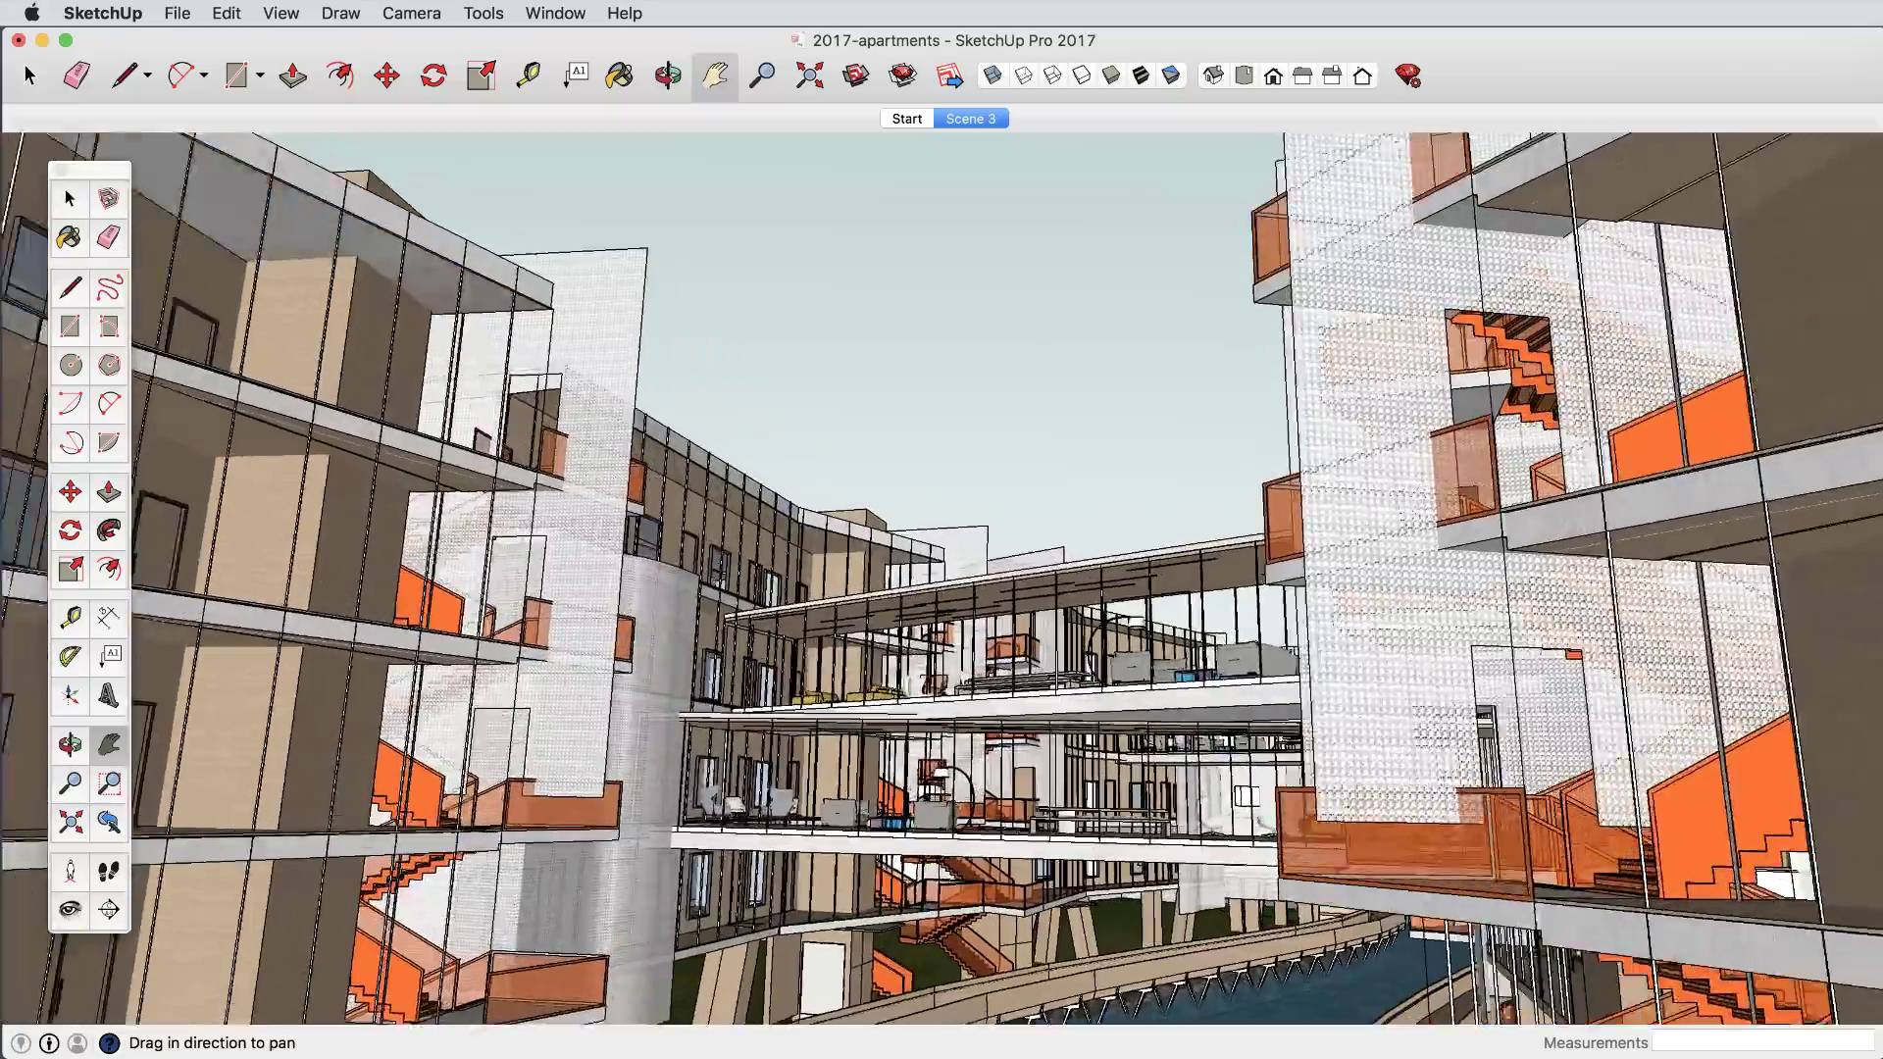